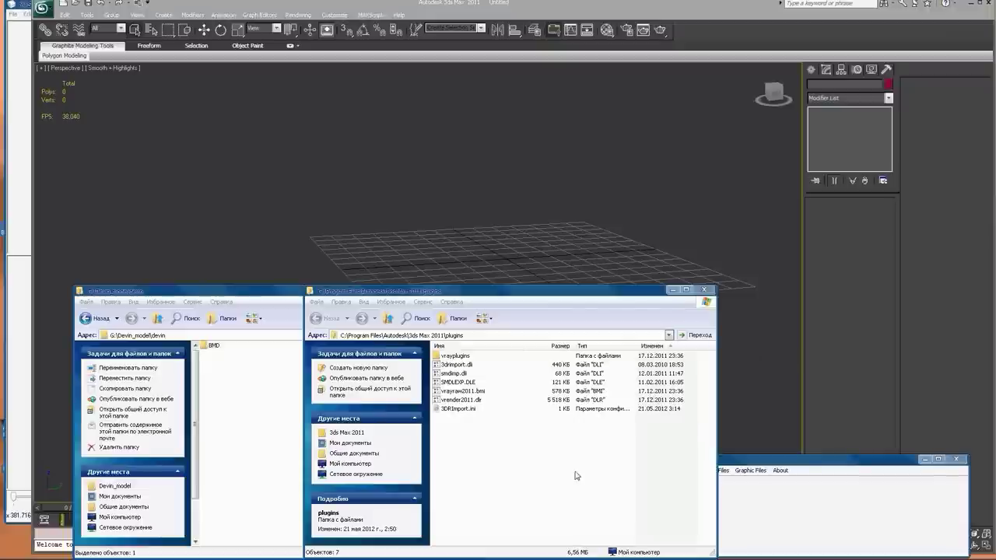
Step: Check the SMD import and export plugin files in the 3ds Max 2011 plugins folder and minimize that window
left_click(575, 327)
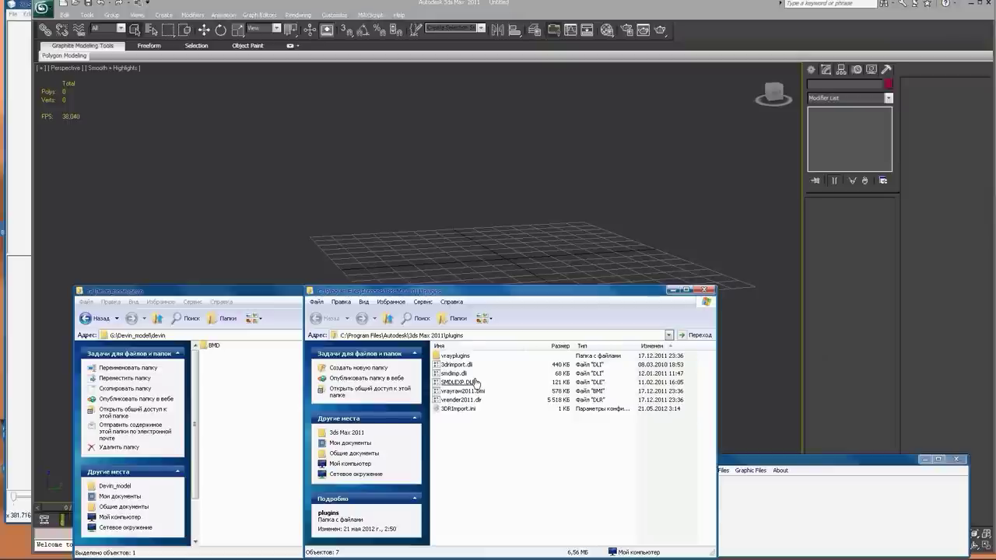
left_click(487, 382)
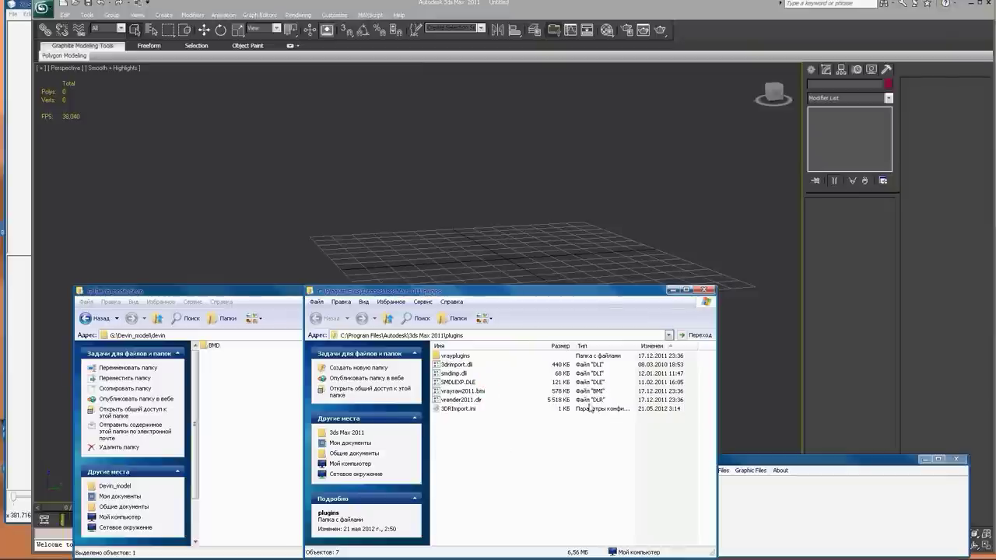
left_click(672, 290)
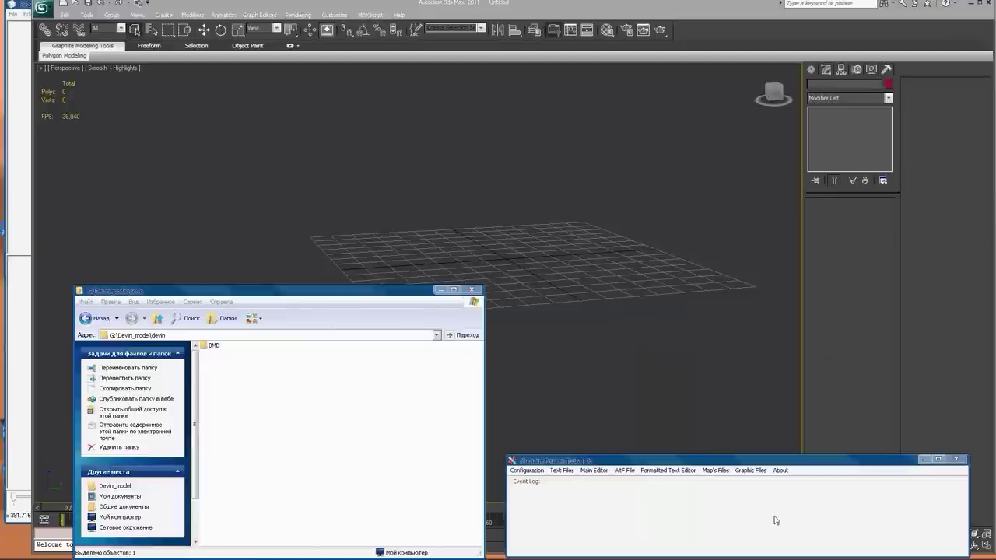
Step: Convert devin.bmd to SMD with the 3D Bmd-to-Smd converter in MuOnline Pentium Tools, then close the converter and minimize the tool
left_click(753, 470)
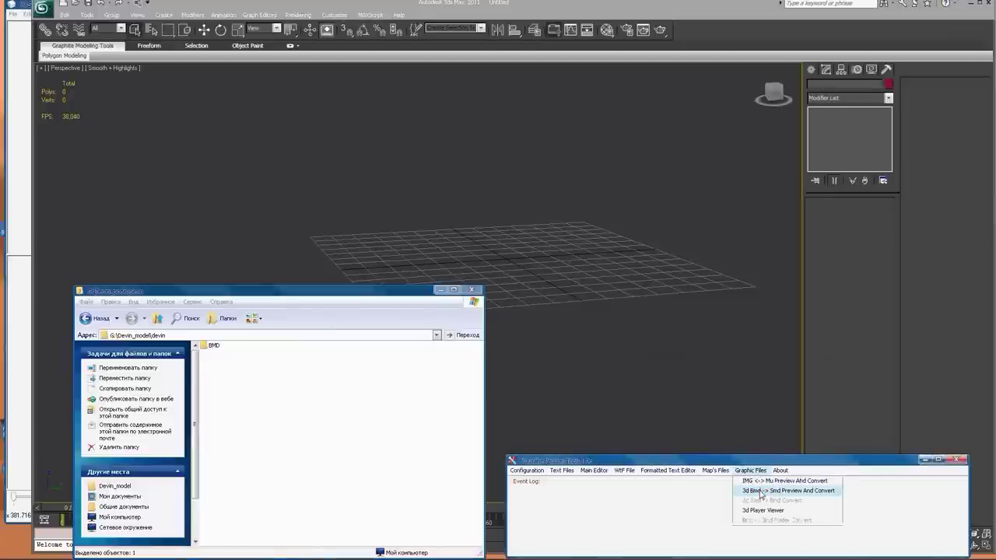
left_click(761, 491)
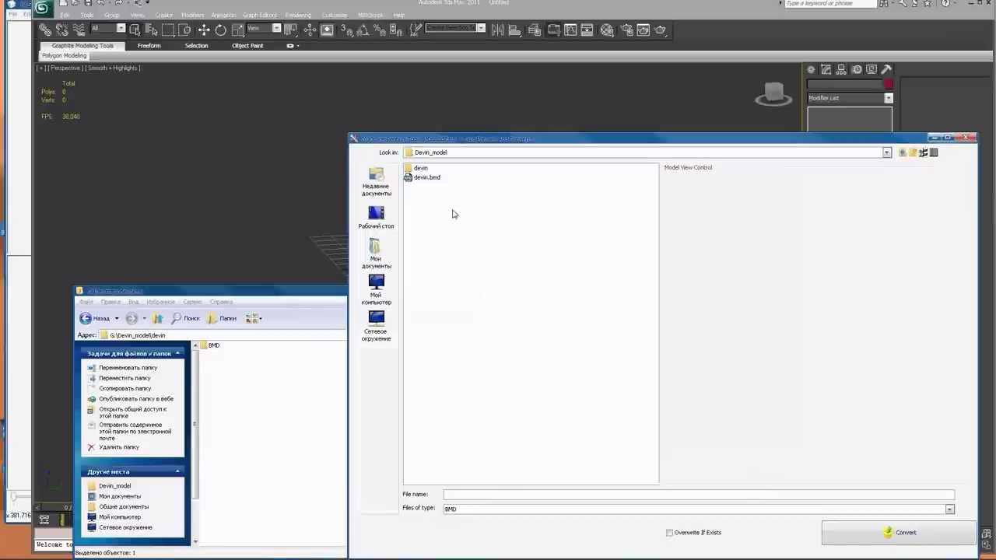
left_click(436, 179)
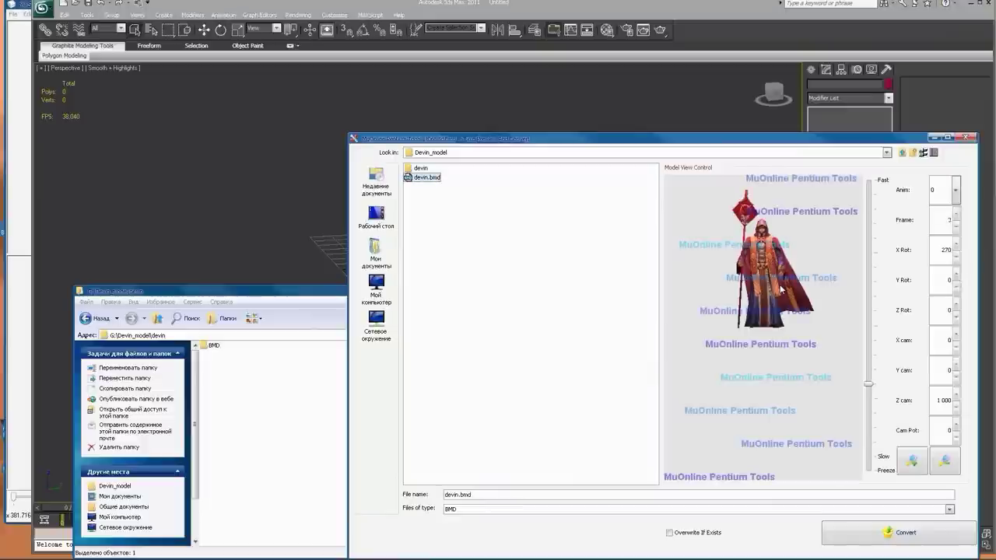
left_click(908, 535)
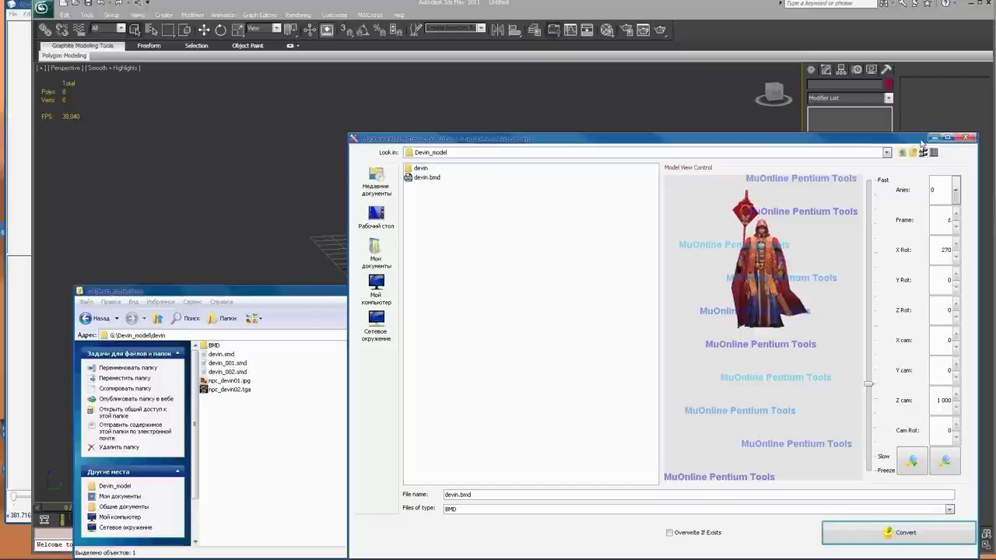
left_click(966, 137)
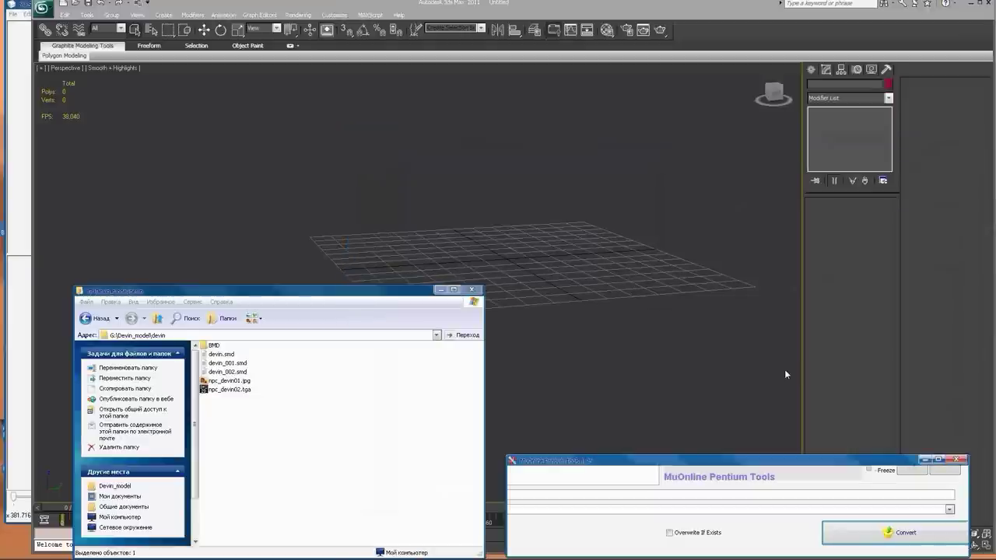
left_click(925, 460)
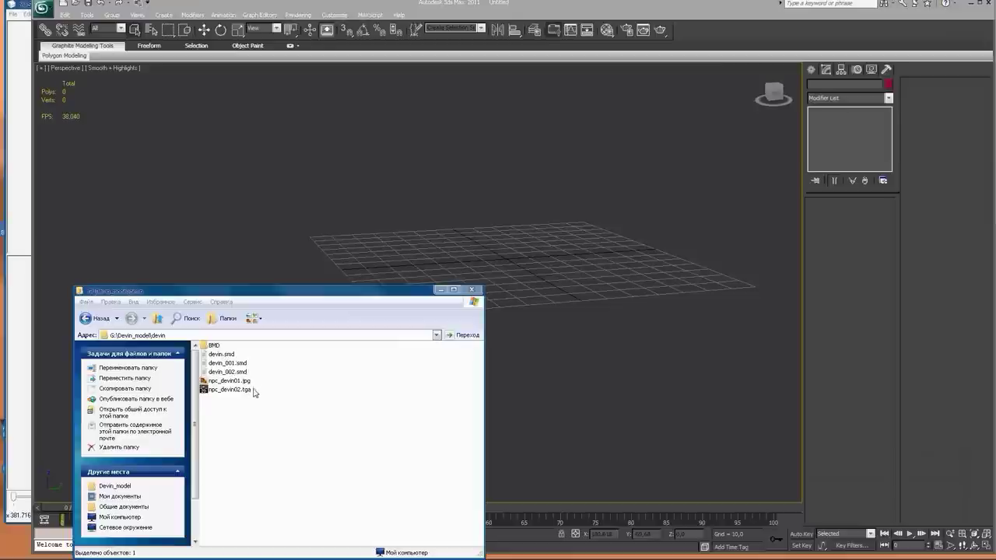
Step: Import devin.smd into 3ds Max as a Half-Life 2 SMD file, with Import Triangles on and Import Skeleton off
left_click(48, 8)
left_click(48, 9)
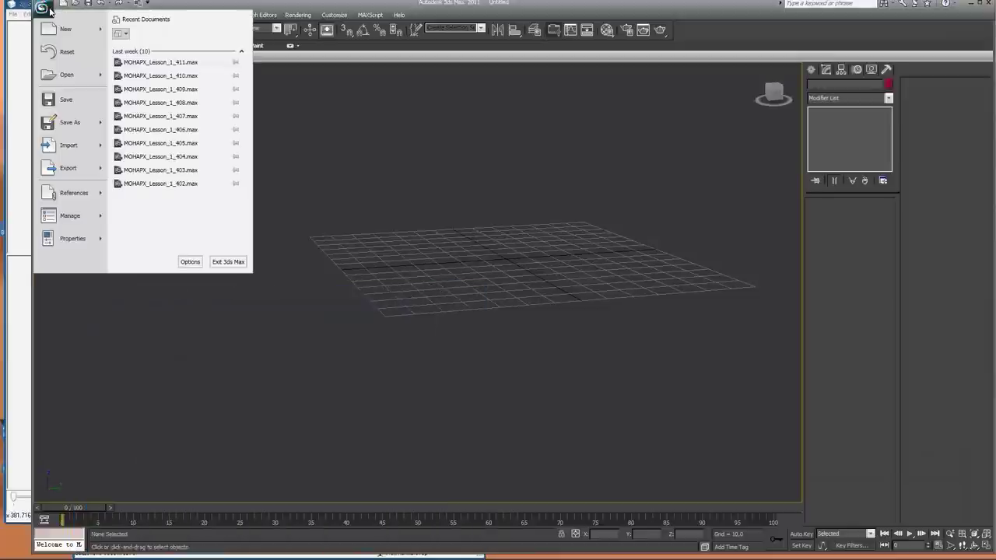
left_click(69, 145)
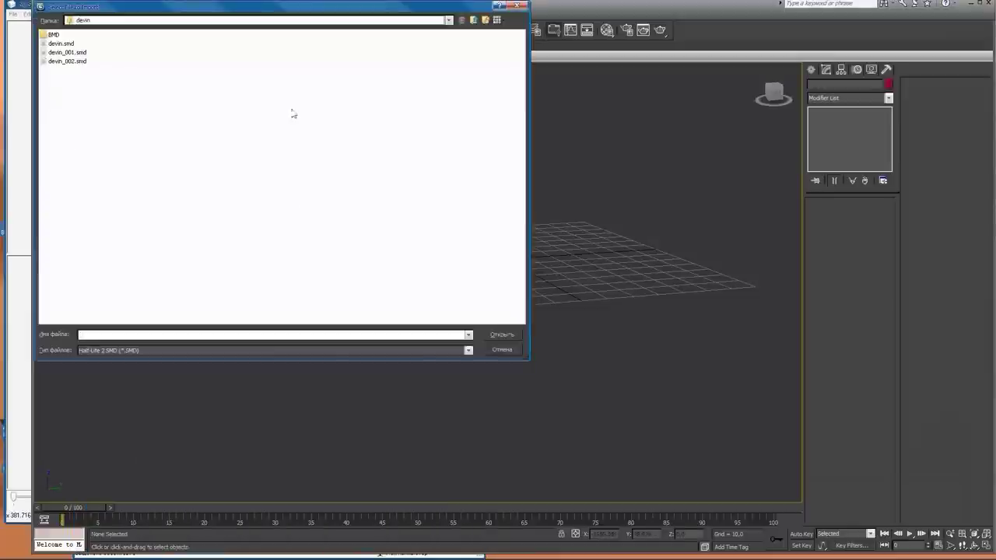
left_click(467, 350)
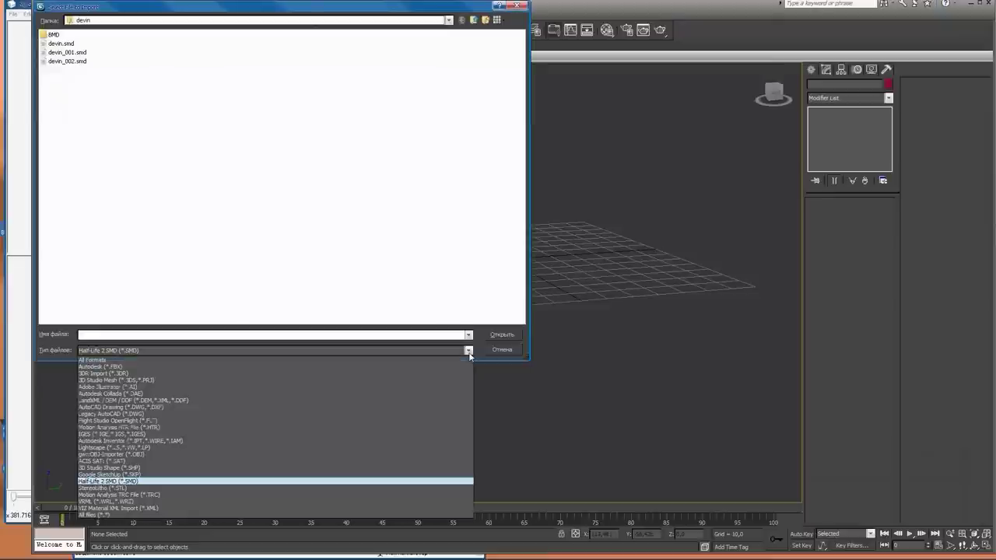
left_click(425, 482)
double_click(62, 45)
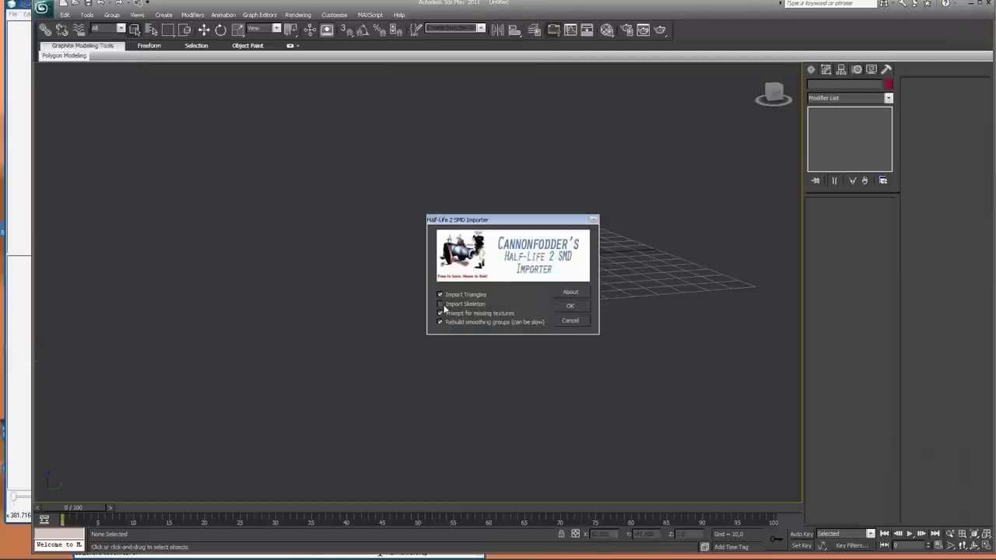
left_click(571, 308)
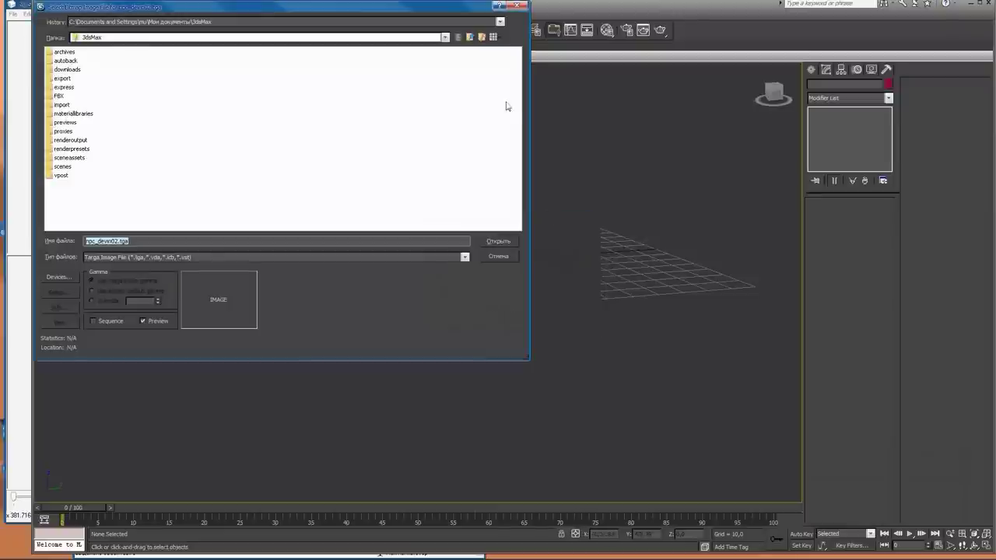
Step: Load the missing textures npc_devin02.tga and npc_devin01.jpg from the G:\Devin_model\devin folder
left_click(500, 22)
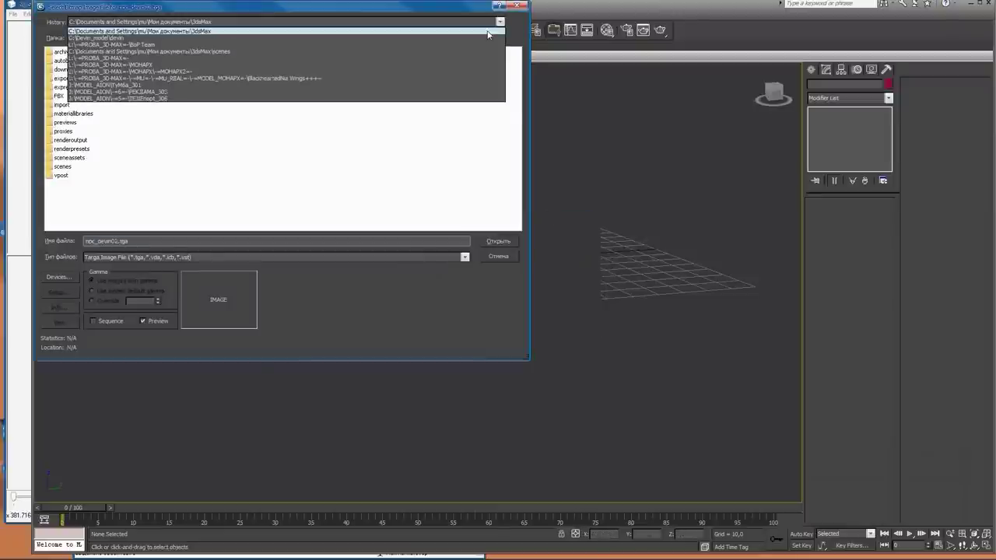
left_click(477, 38)
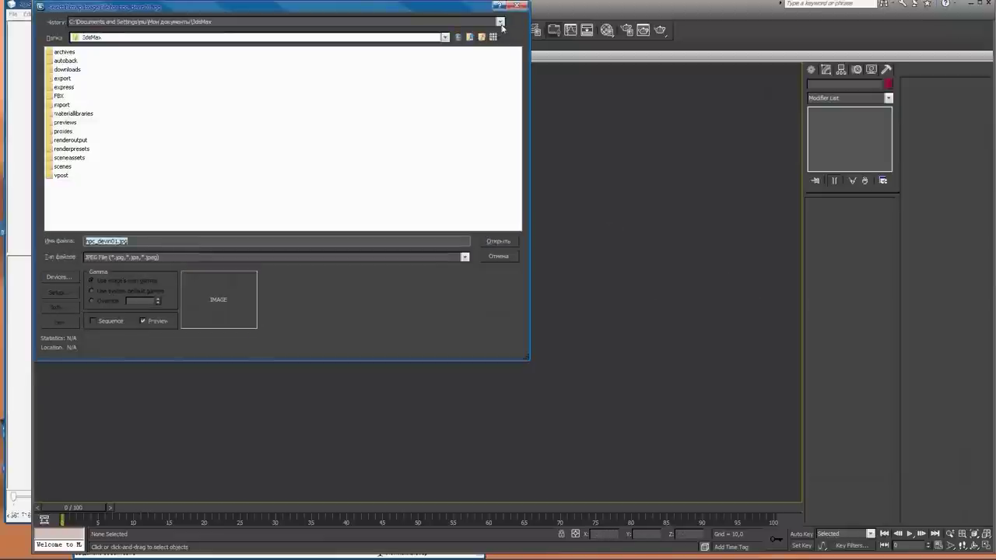
left_click(500, 22)
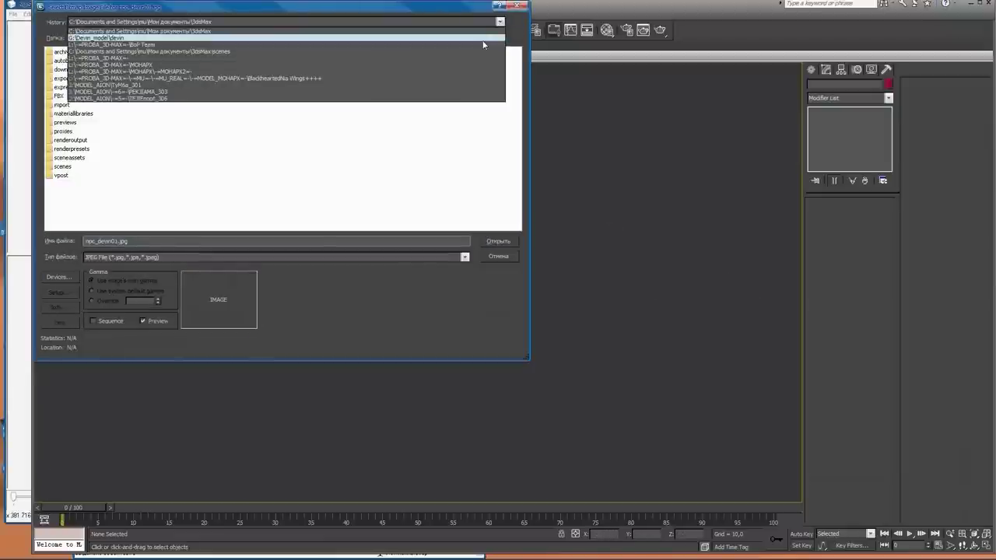
left_click(482, 38)
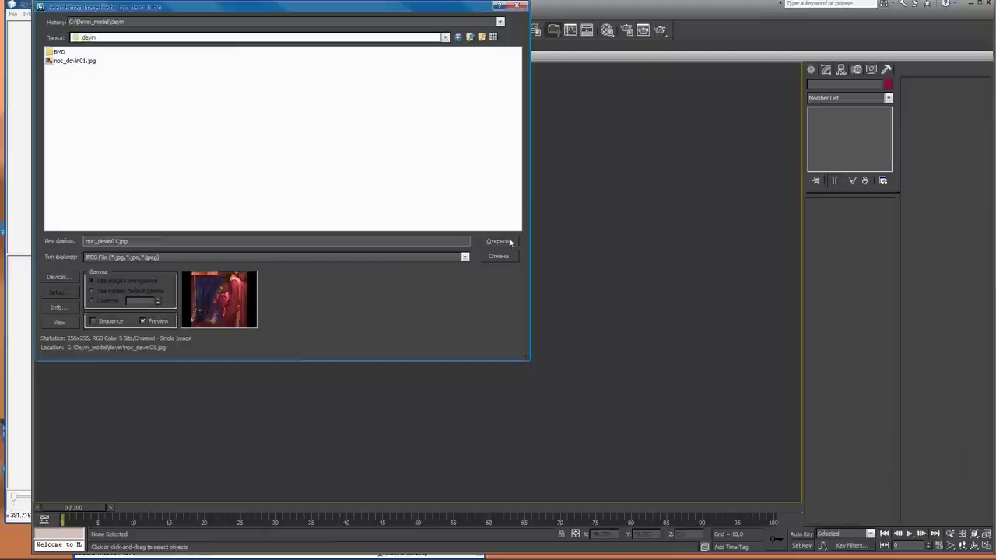
left_click(508, 240)
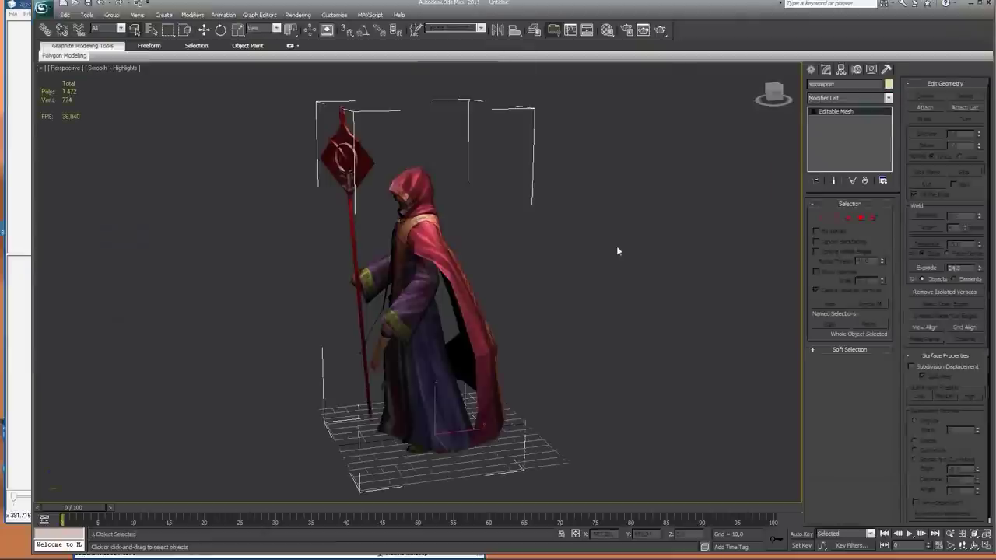
Step: Turn the perspective view to the front of the imported character, seen from slightly above
left_click(775, 90)
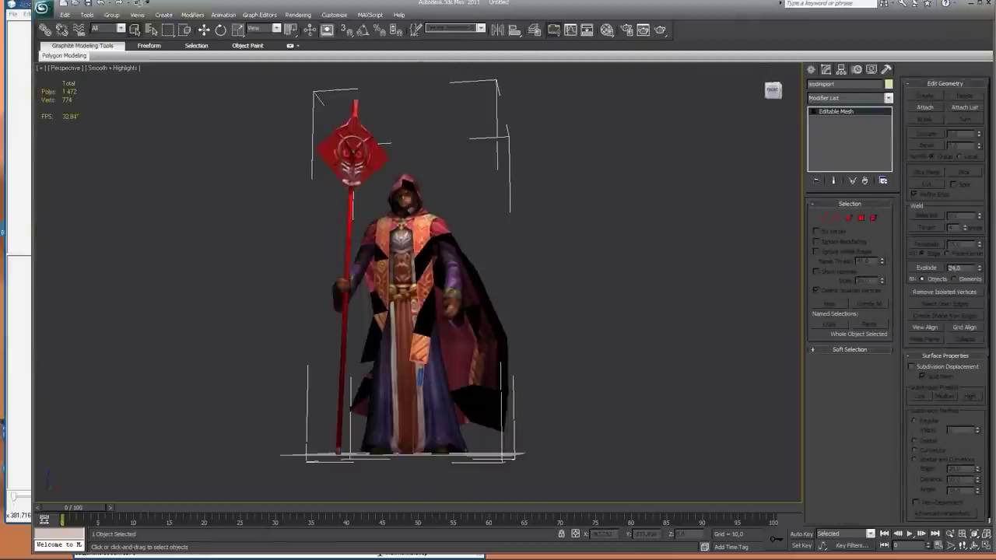
middle_click_drag(594, 241, 622, 298, "alt")
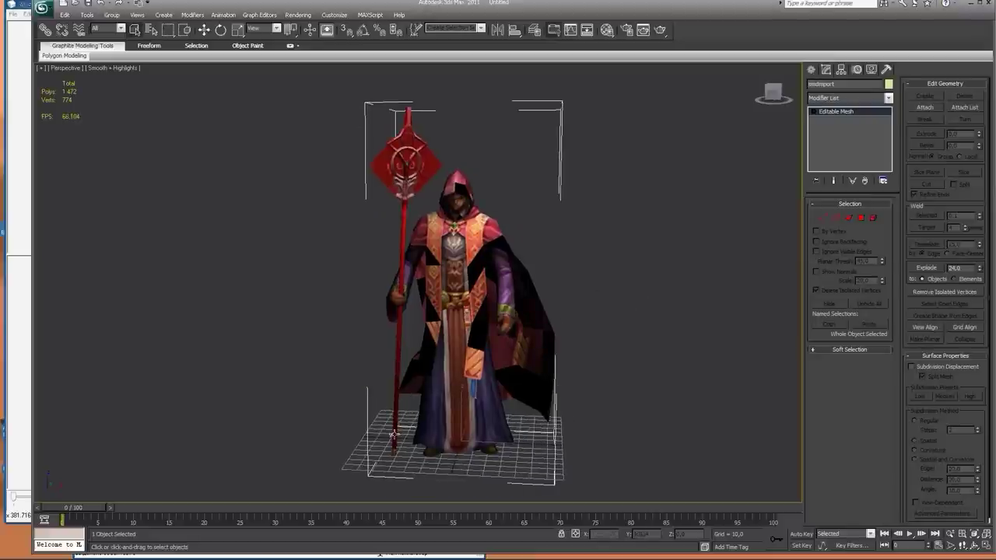
mouse_move(777, 91)
left_mouse_down()
mouse_move(783, 100)
mouse_move(775, 92)
left_mouse_up()
mouse_move(467, 311)
middle_mouse_down("alt")
mouse_move(474, 293)
mouse_move(433, 325)
mouse_move(469, 310)
middle_mouse_up("alt")
left_click_drag(774, 94, 775, 91)
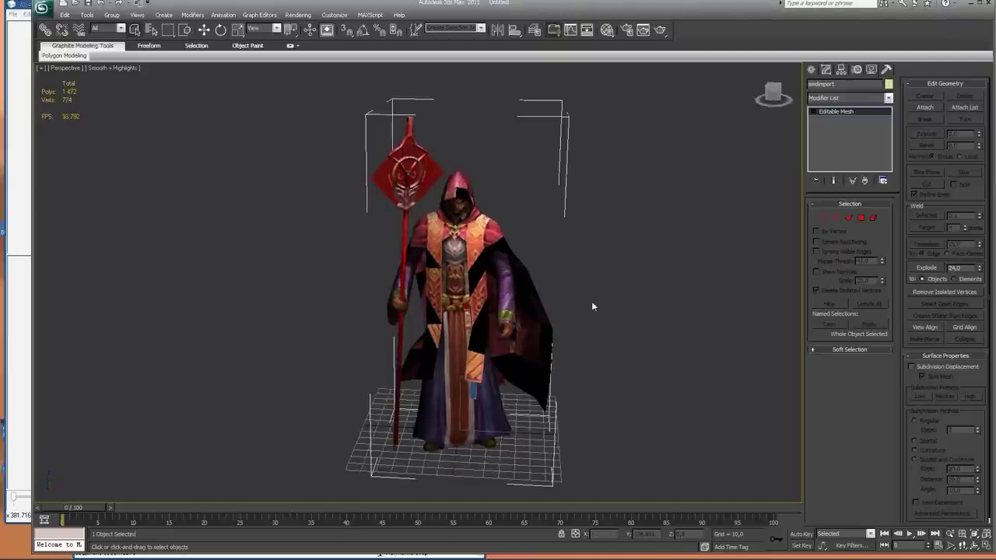
Step: Examine the character's textured robe, cape and staff up close and as a whole figure
scroll(587, 298, "up", 3)
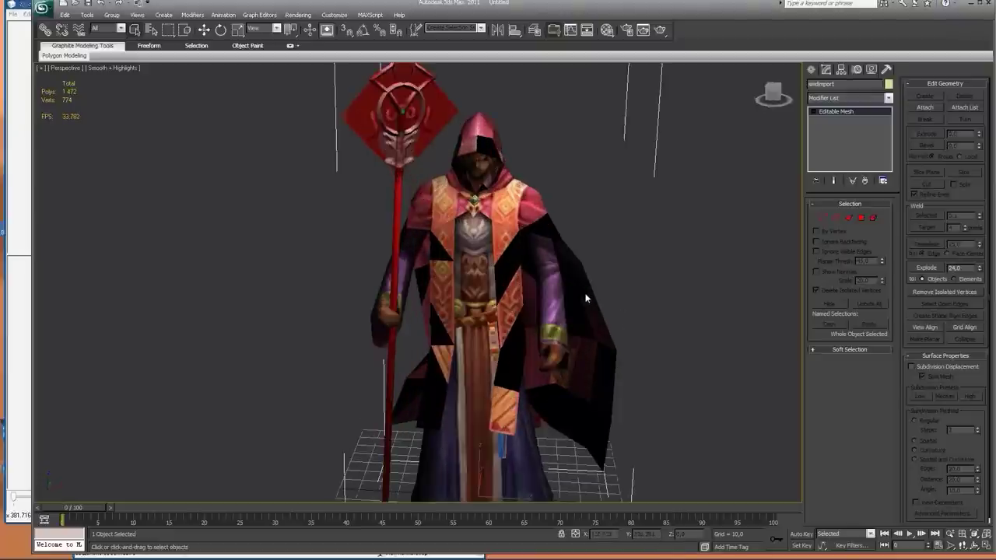
scroll(587, 298, "down", 4)
scroll(587, 298, "up", 8)
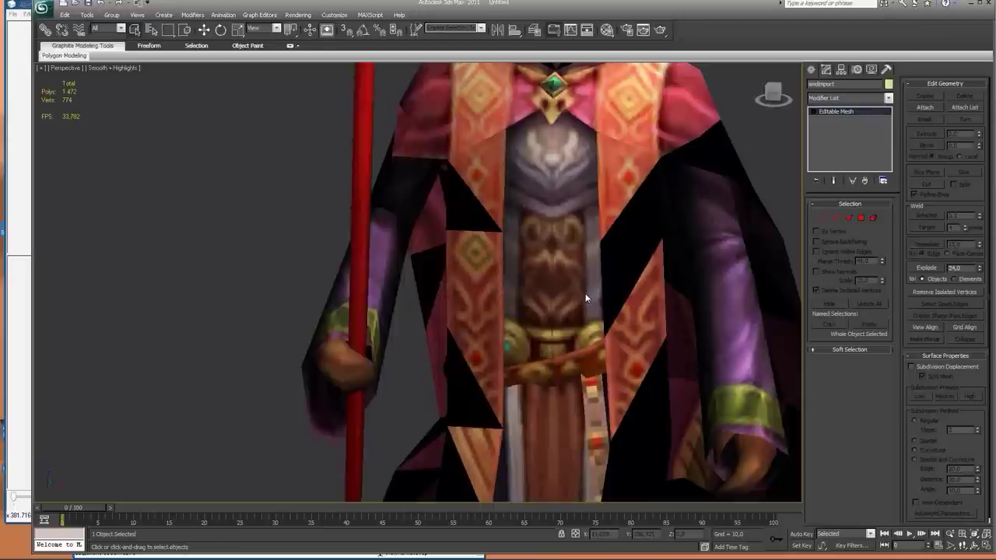
scroll(585, 294, "down", 6)
scroll(585, 294, "up", 4)
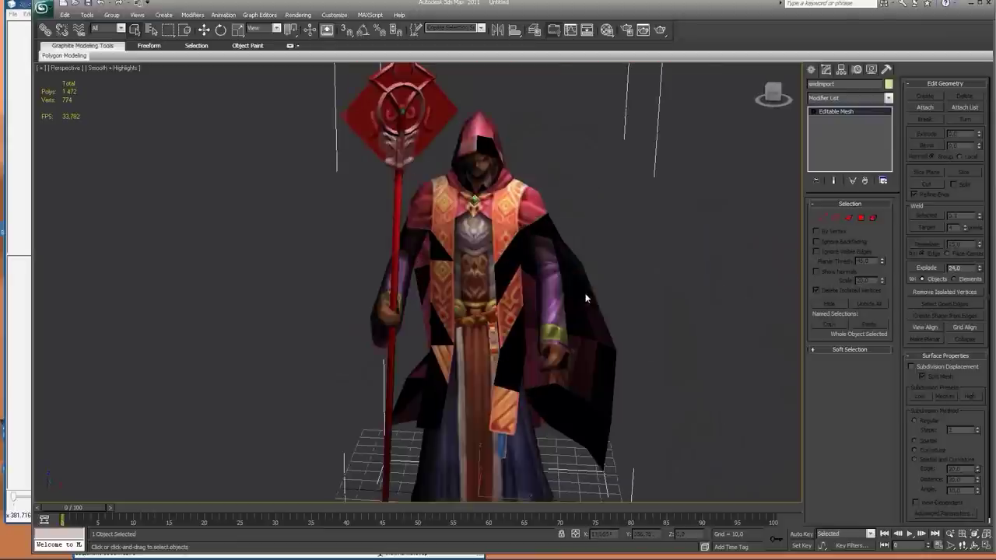
scroll(585, 294, "up", 2)
scroll(586, 298, "down", 5)
scroll(587, 298, "up", 6)
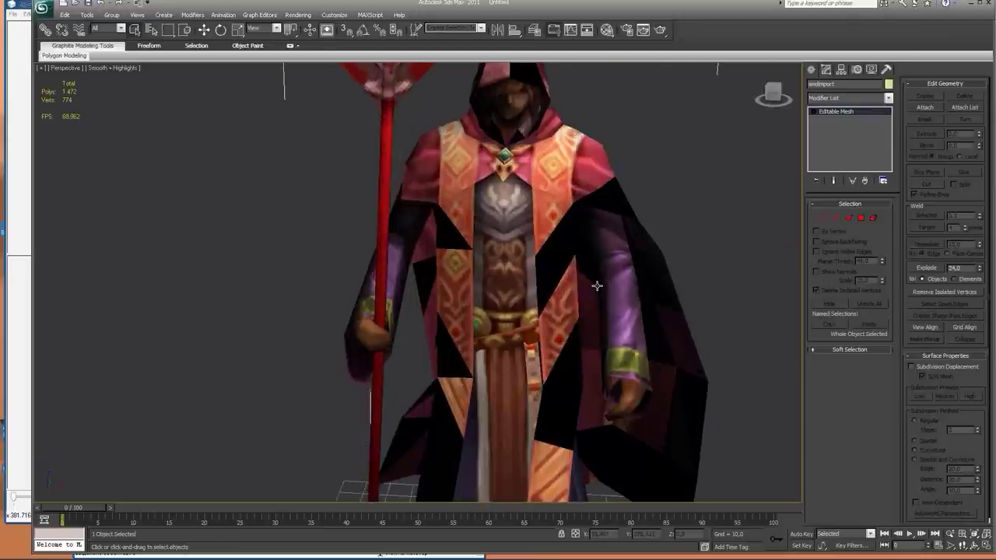
scroll(596, 285, "down", 5)
middle_click_drag(596, 285, 583, 221)
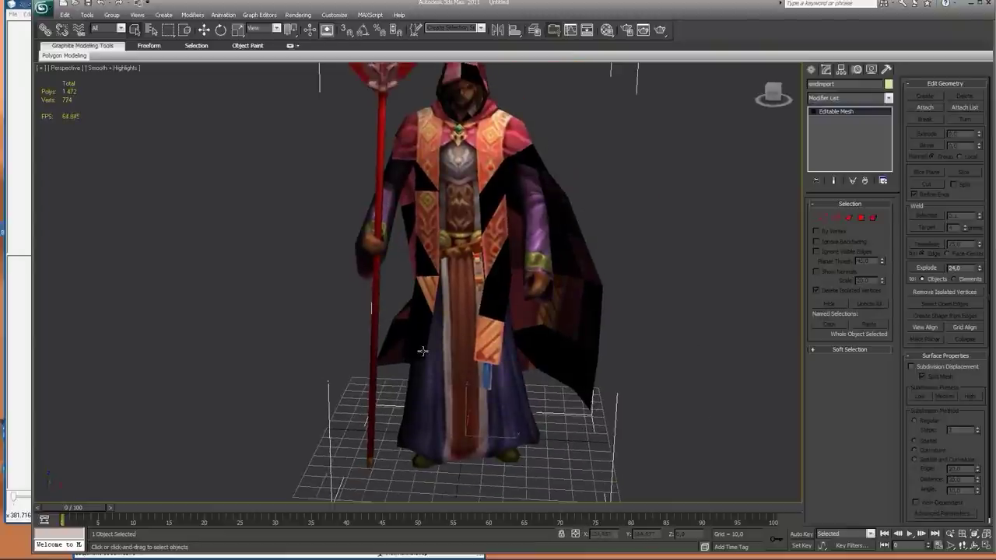
middle_click_drag(634, 165, 623, 205)
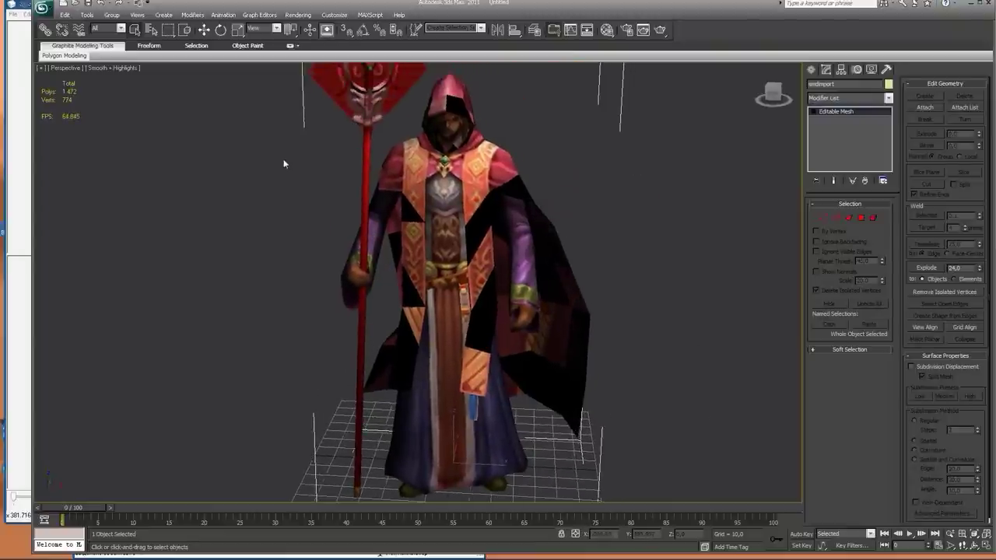
Step: Try moving the character about 37 units along negative X and raising it along Z, then undo both moves
left_click(204, 31)
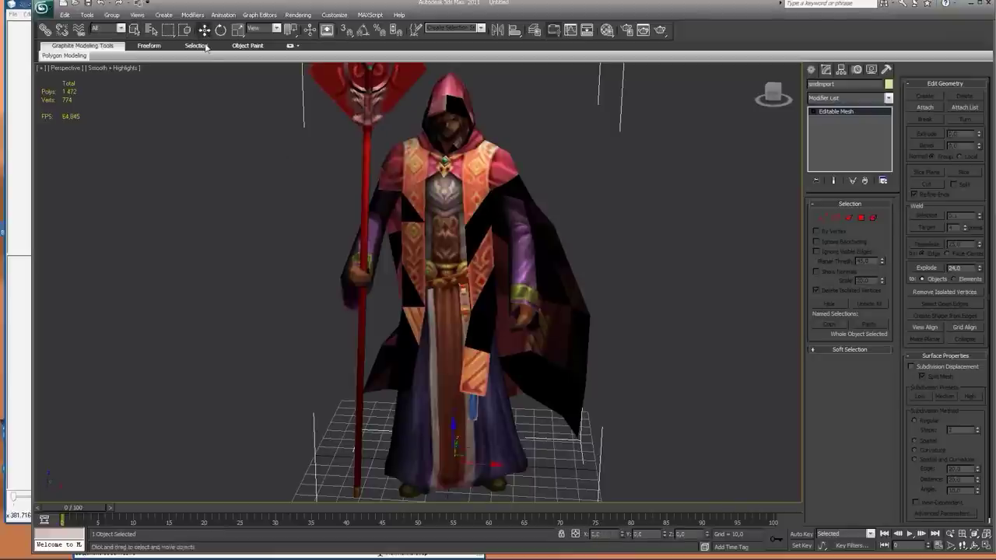
left_click_drag(495, 465, 406, 464)
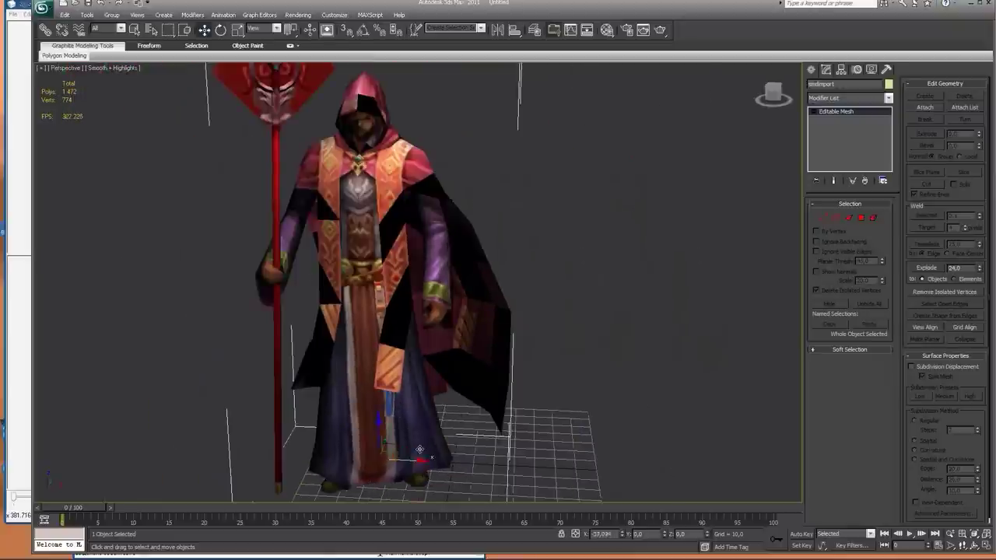
left_click_drag(379, 420, 379, 399)
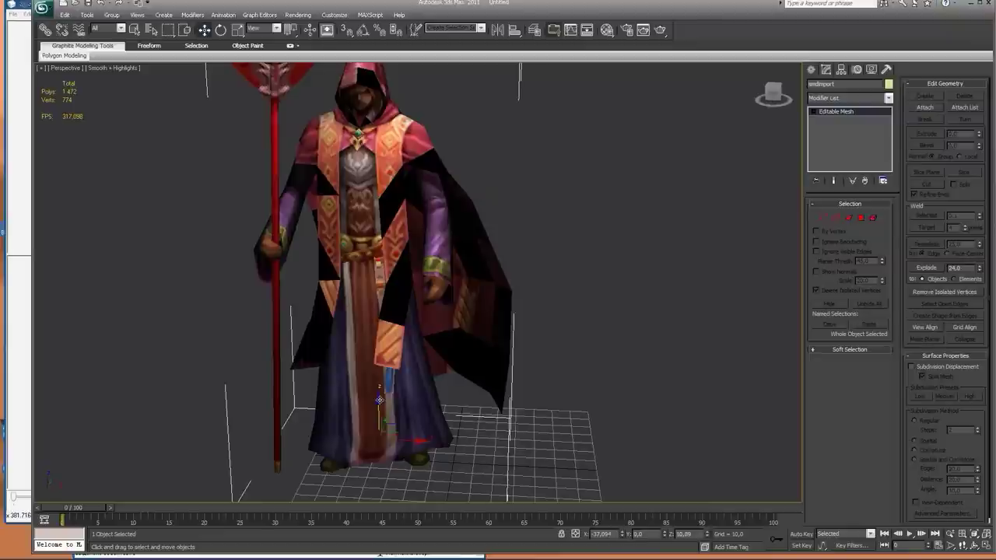
key("ctrl+z")
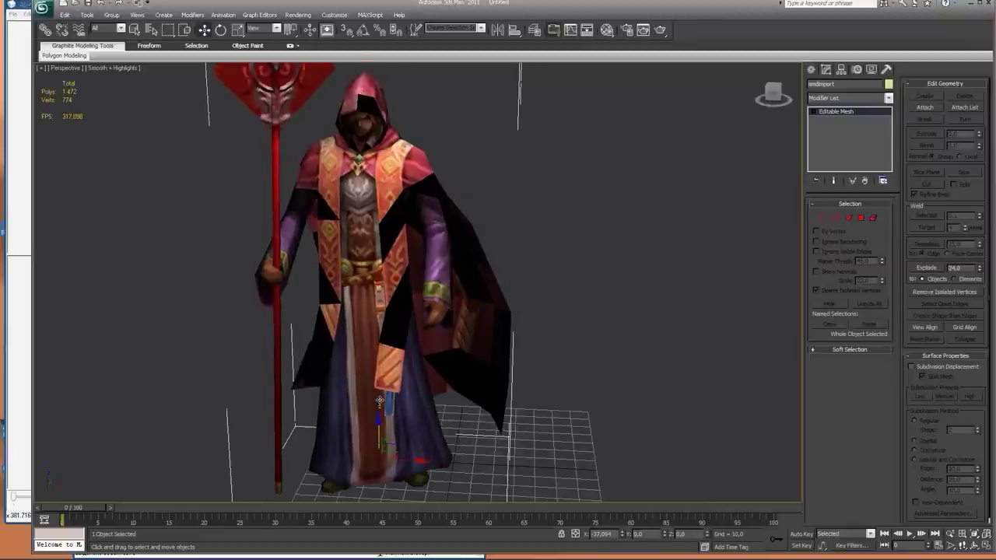
key("ctrl+z")
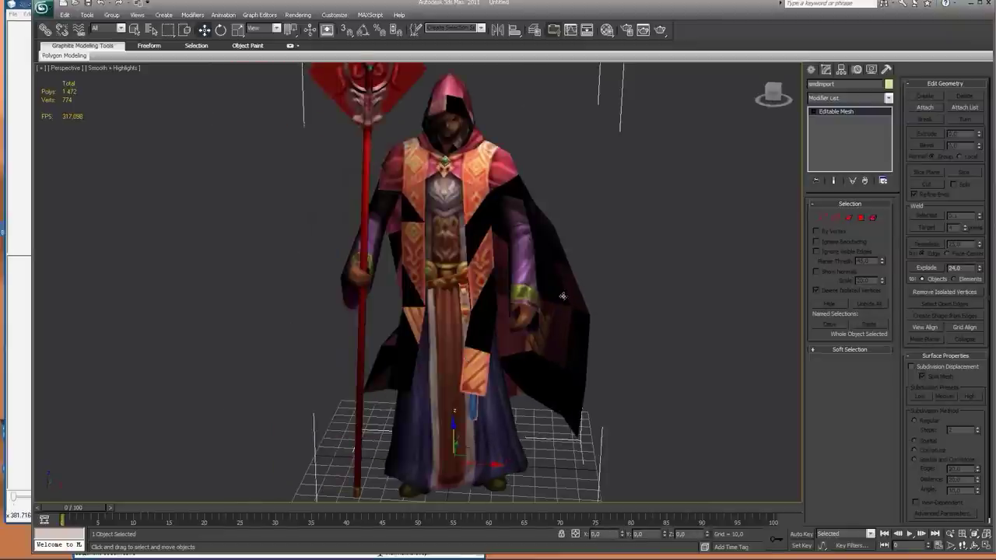
Step: Face the character from a low frontal angle with the whole figure fitting in the perspective view
mouse_move(772, 93)
left_mouse_down()
mouse_move(780, 109)
mouse_move(767, 74)
mouse_move(745, 91)
mouse_move(770, 66)
mouse_move(775, 117)
mouse_move(768, 104)
left_mouse_up()
left_click(772, 93)
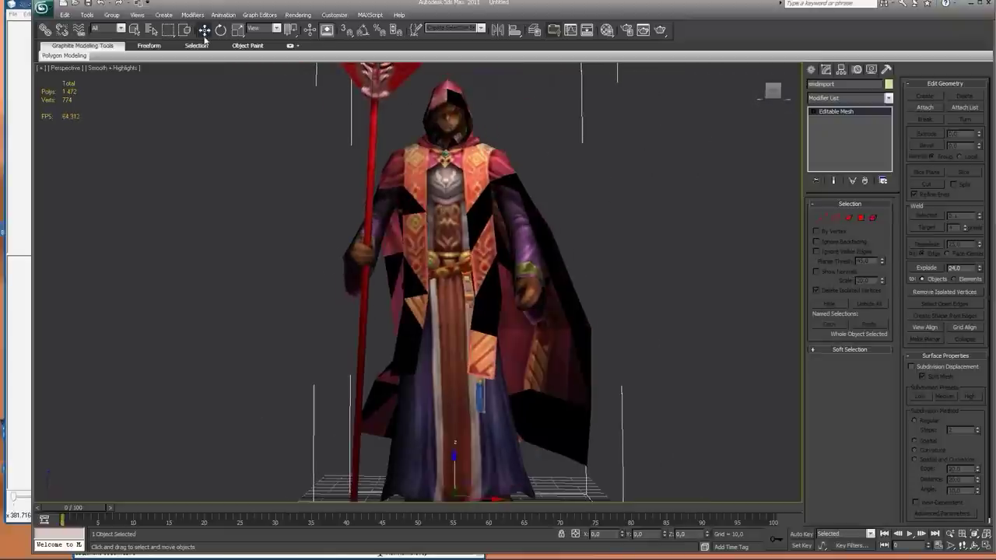
scroll(331, 219, "down", 5)
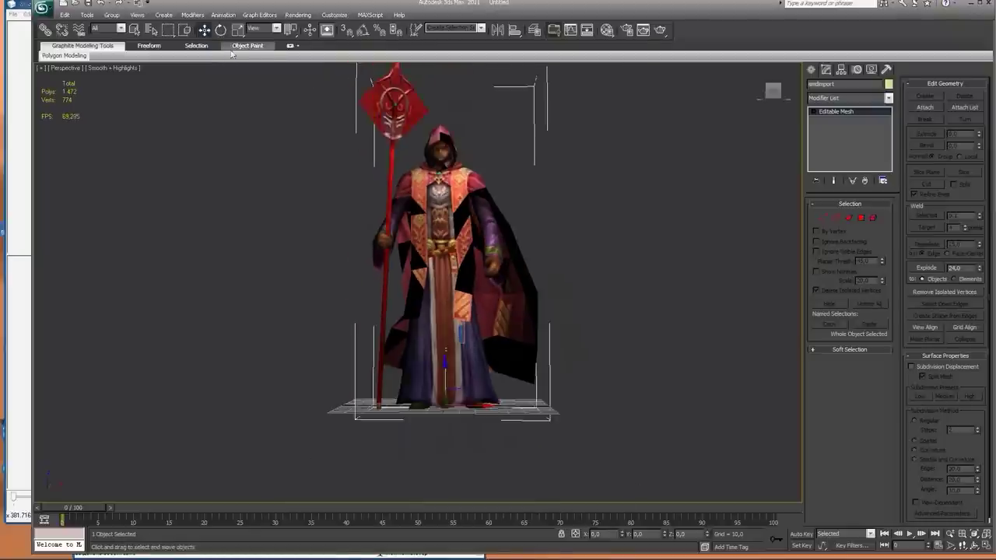
Step: Try rotating the whole character about its base with the Rotate tool, then undo the rotations
left_click(221, 29)
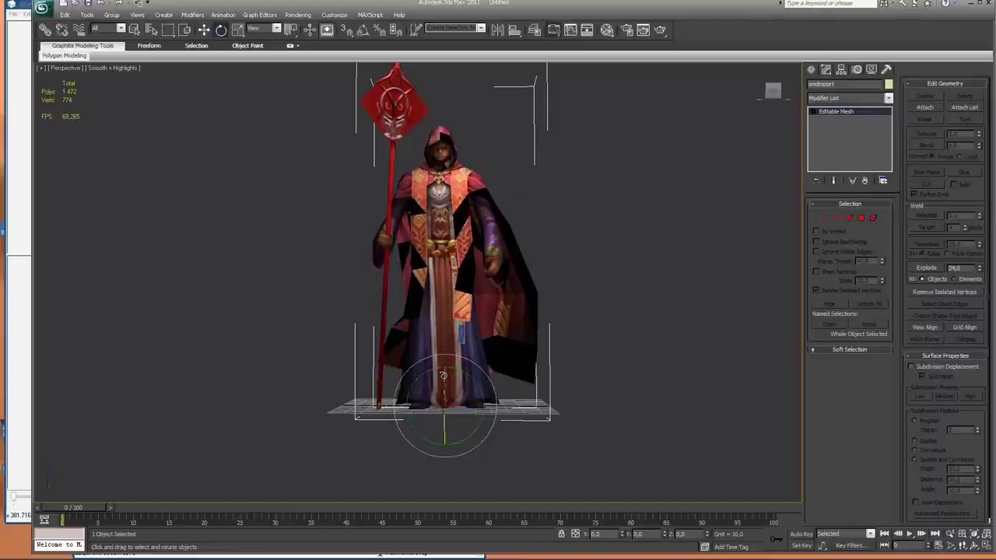
left_click_drag(445, 386, 449, 333)
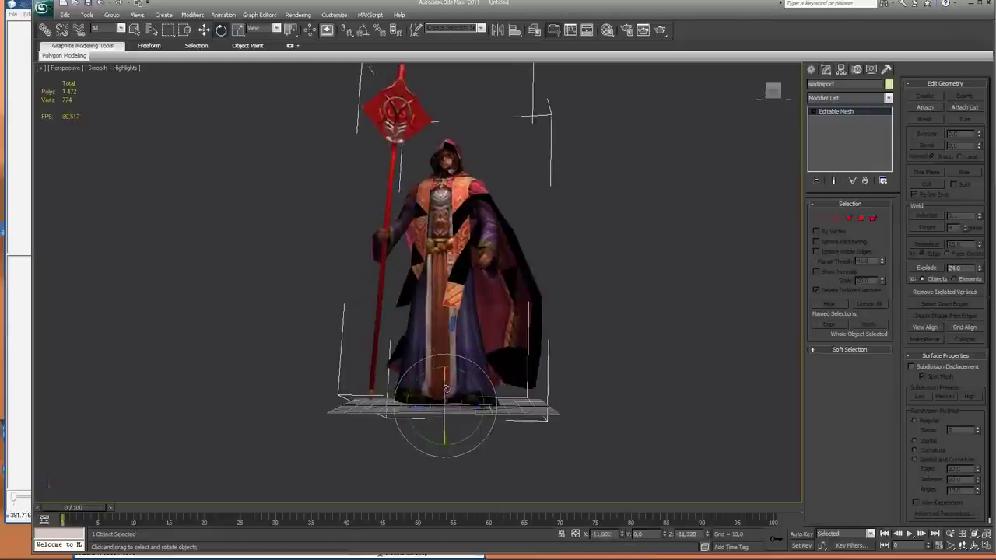
mouse_move(442, 389)
left_mouse_down()
mouse_move(448, 347)
mouse_move(443, 391)
mouse_move(457, 366)
mouse_move(451, 402)
left_mouse_up()
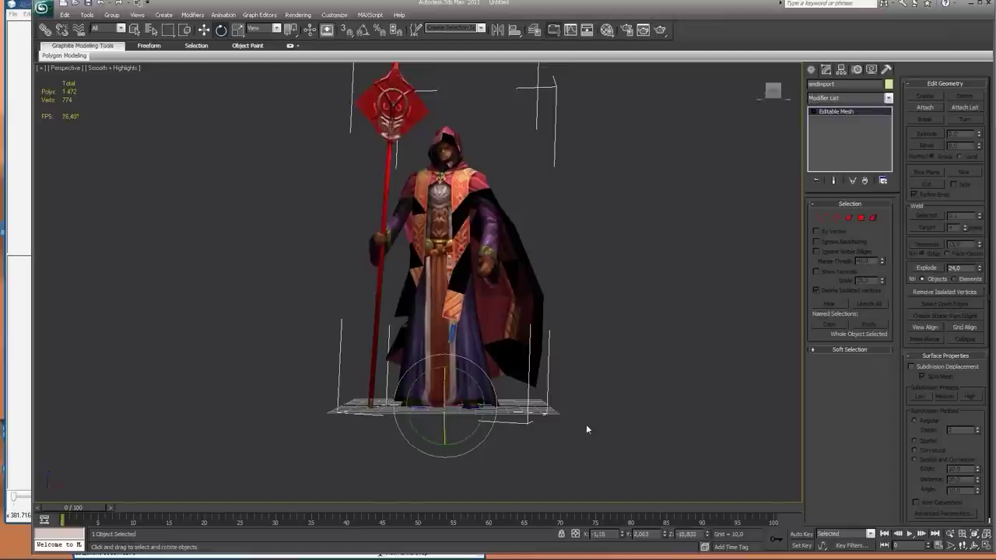
key("ctrl+z")
key("ctrl+z")
key("ctrl+z")
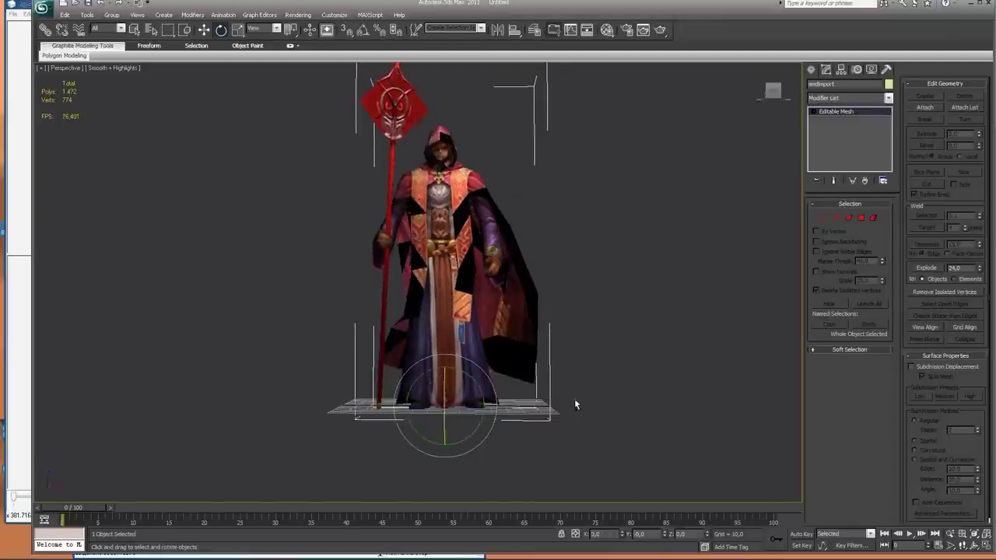
Step: Try scaling the character uniformly and stretching it to about 126% along X, undo both, and return to the Move tool
left_click(239, 29)
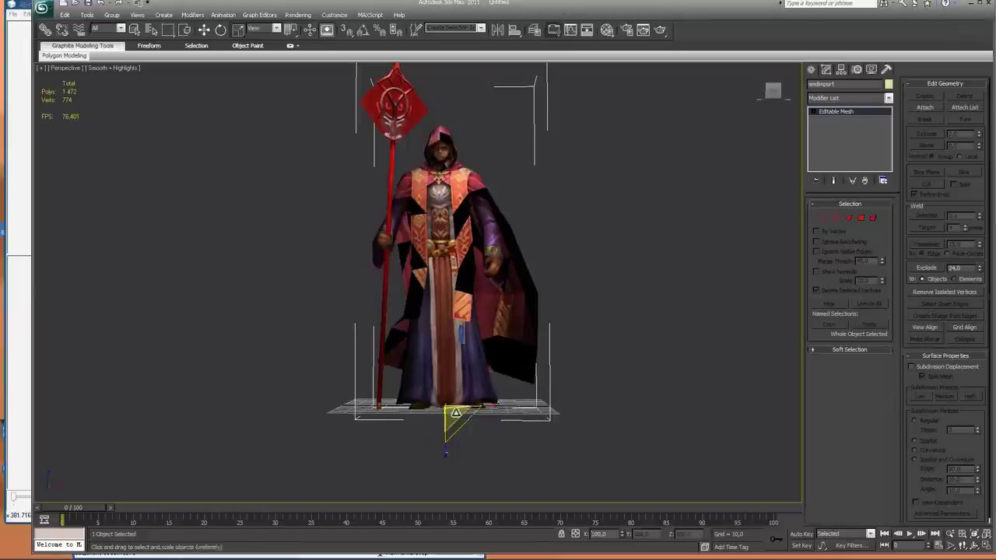
scroll(473, 416, "up", 5)
left_click_drag(446, 256, 441, 289)
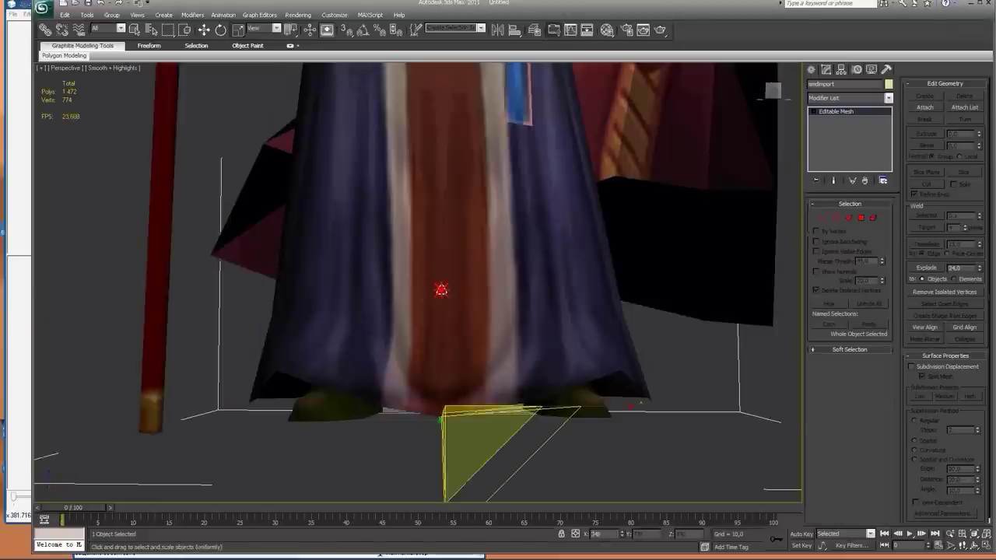
scroll(441, 435, "down", 5)
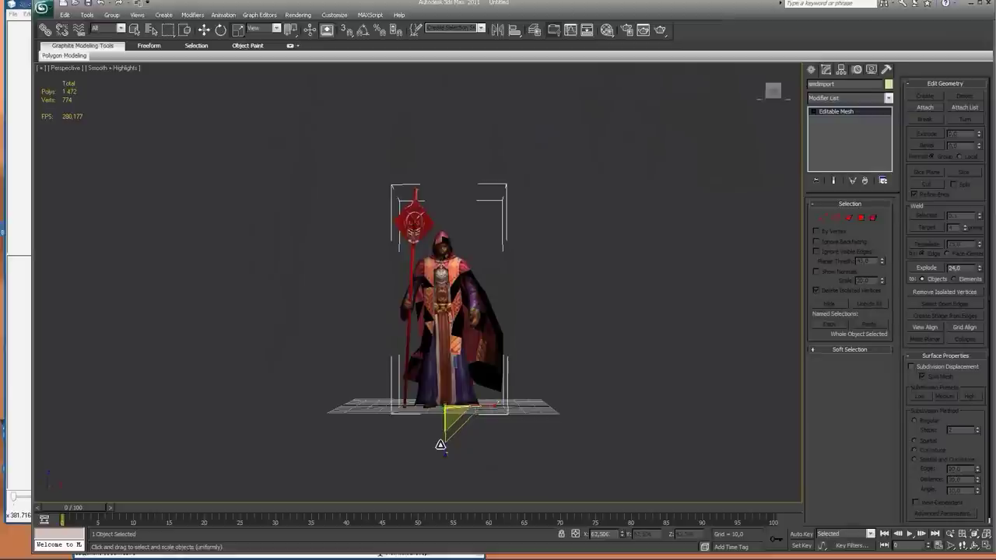
key("ctrl+z")
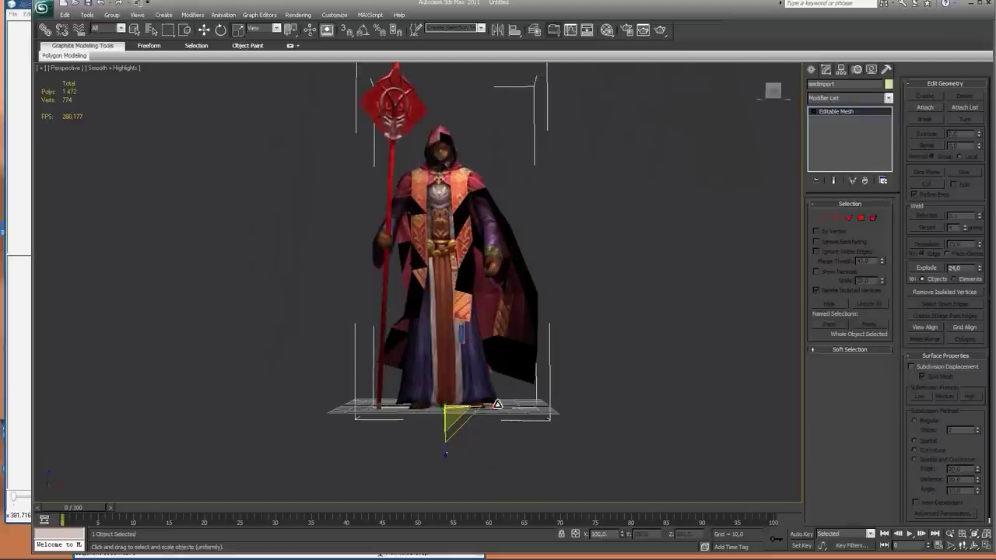
mouse_move(496, 405)
left_mouse_down()
mouse_move(631, 413)
mouse_move(499, 403)
left_mouse_up()
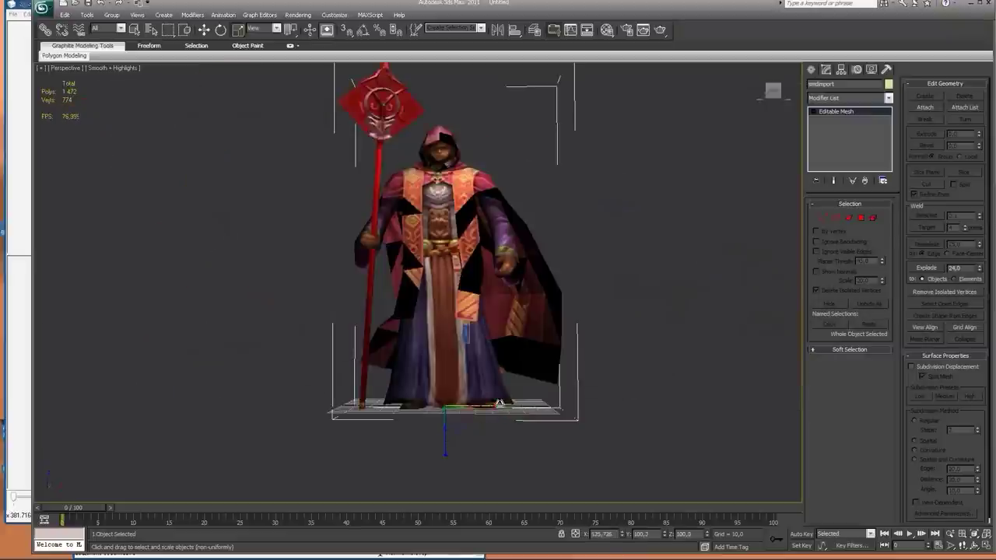
key("ctrl+z")
key("r")
middle_click_drag(581, 281, 604, 327)
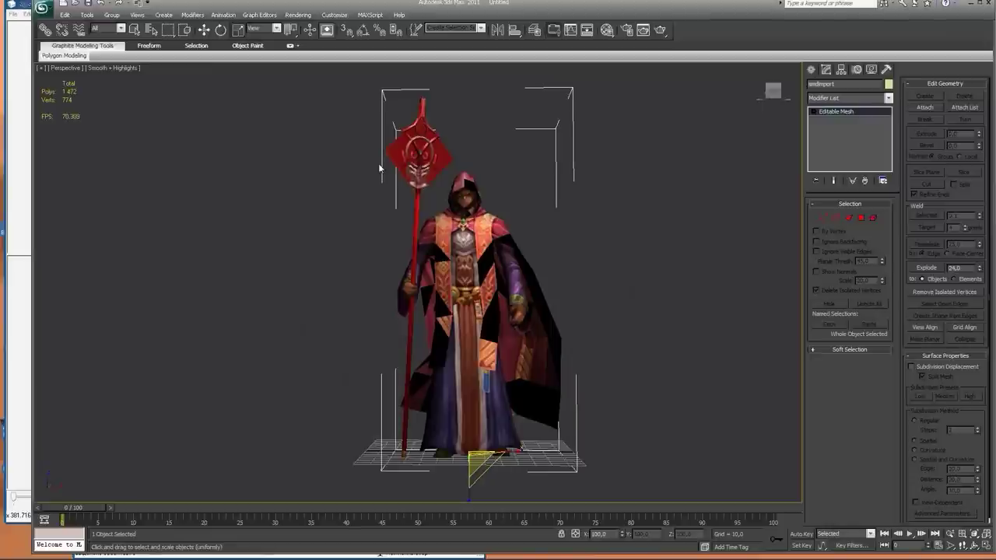
key("w")
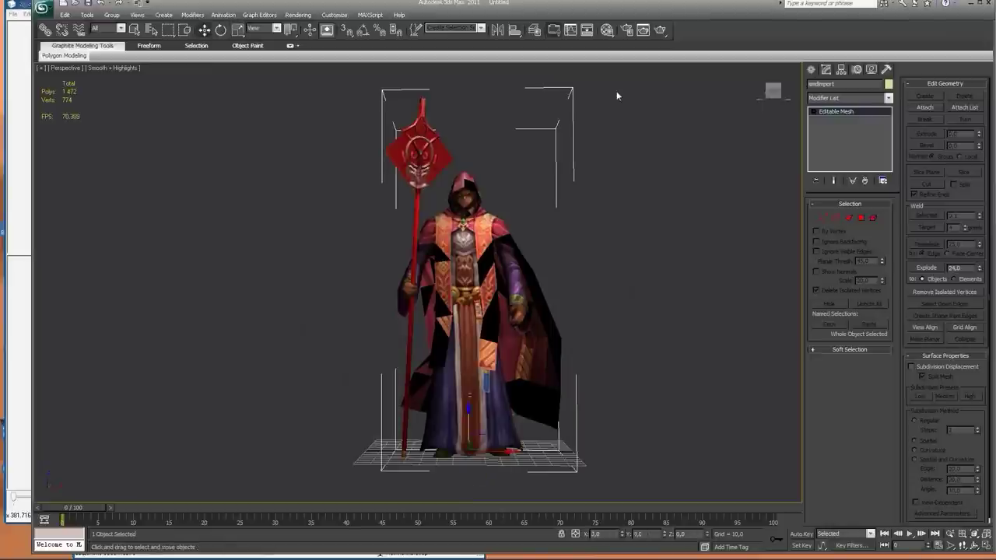
Step: Enter the mesh's Element level and try selecting separate elements of the staff and the robed body
left_click(874, 219)
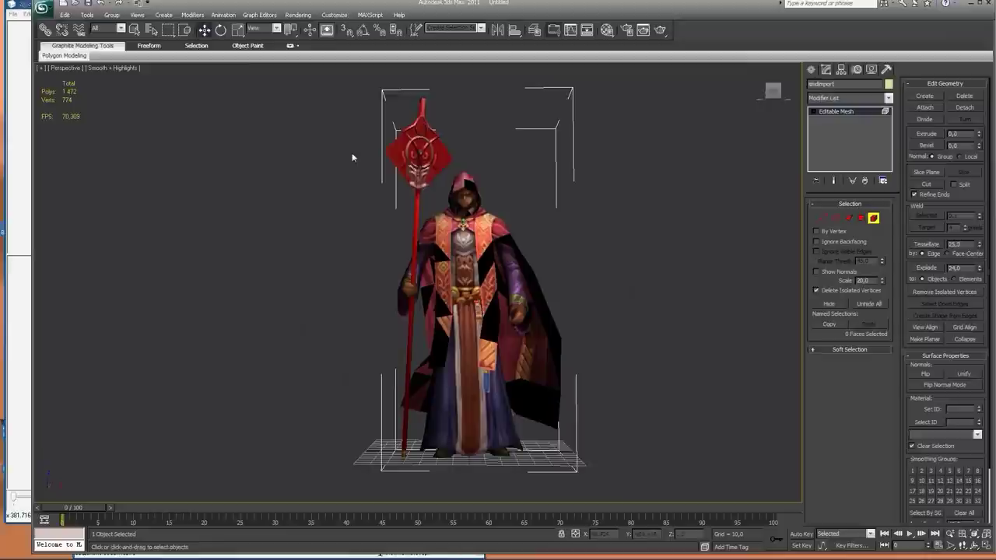
left_click(422, 173)
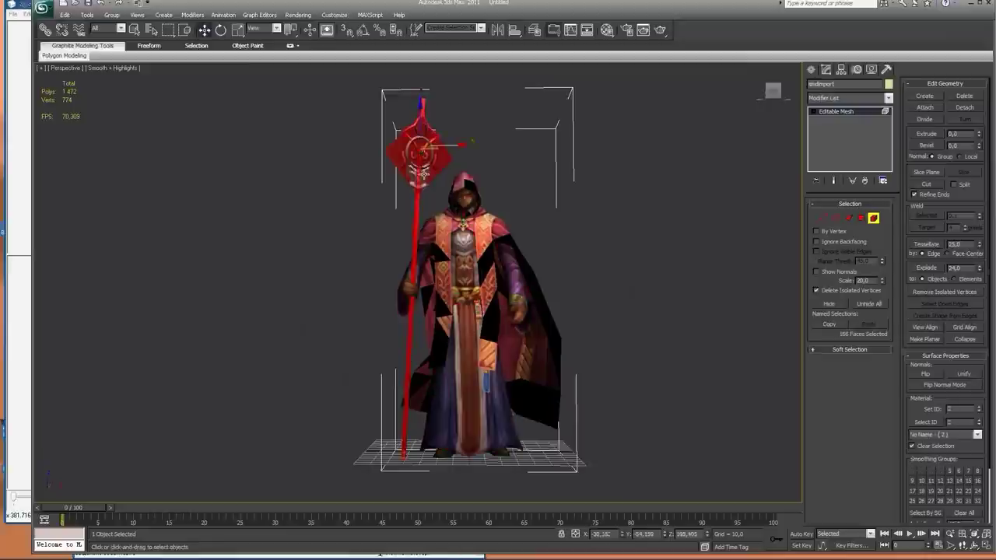
left_click(529, 333, "ctrl")
left_click(424, 363, "ctrl")
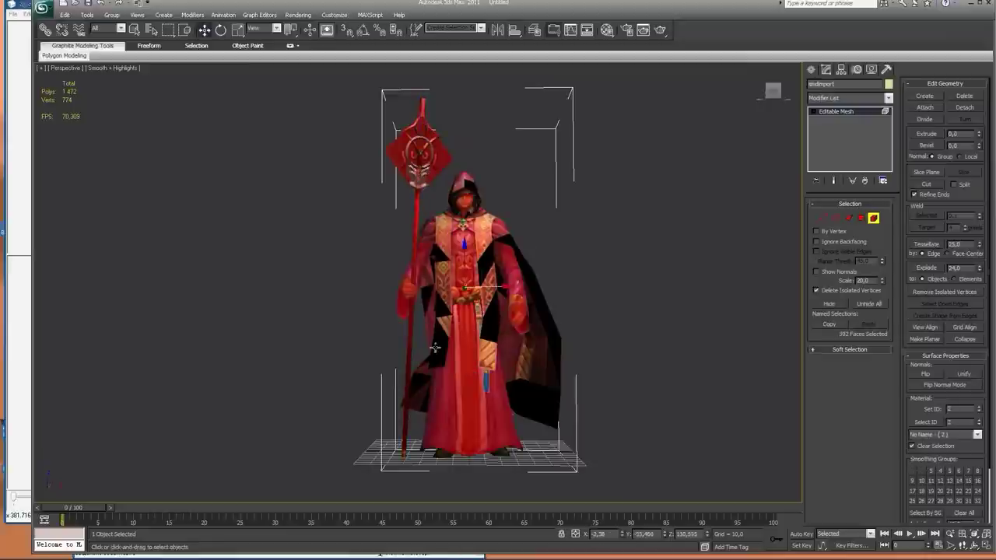
left_click(410, 144)
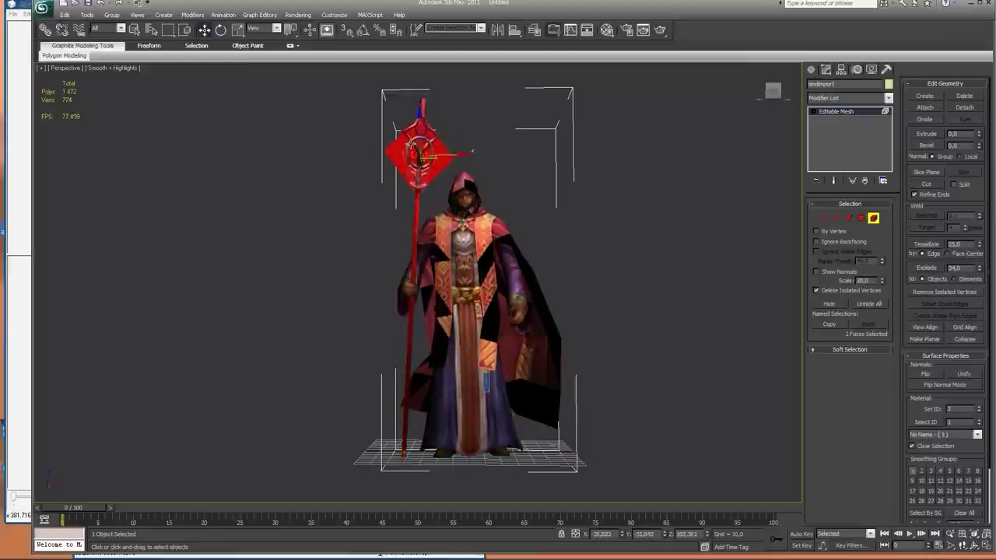
left_click(410, 145)
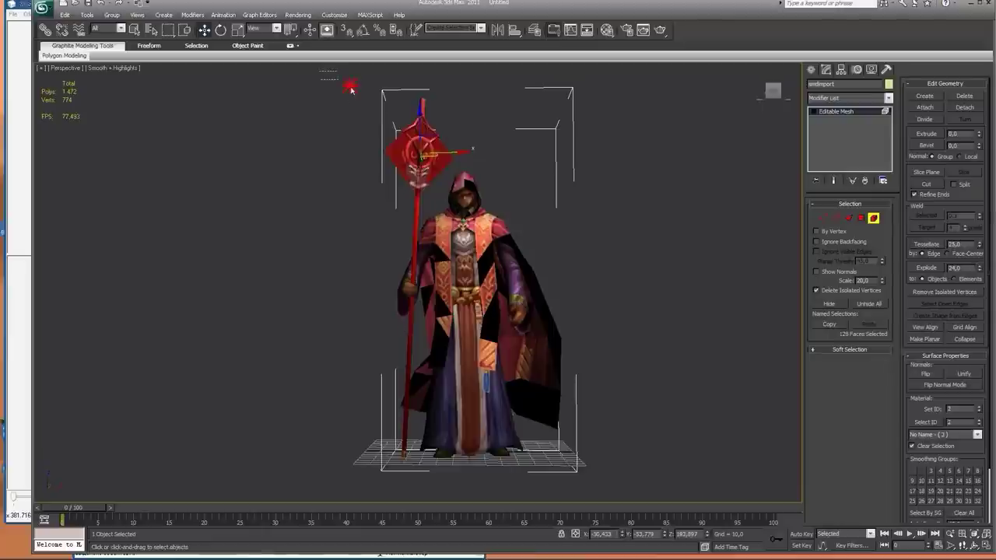
Step: Select all mesh elements except the staff, delete them, and leave the Element level
left_click_drag(350, 90, 677, 498)
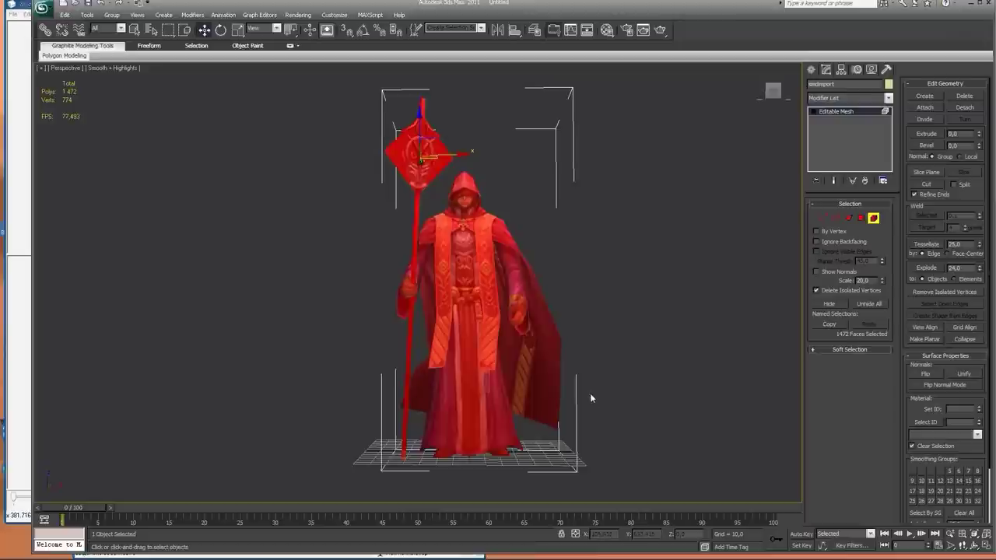
left_click_drag(348, 86, 438, 202)
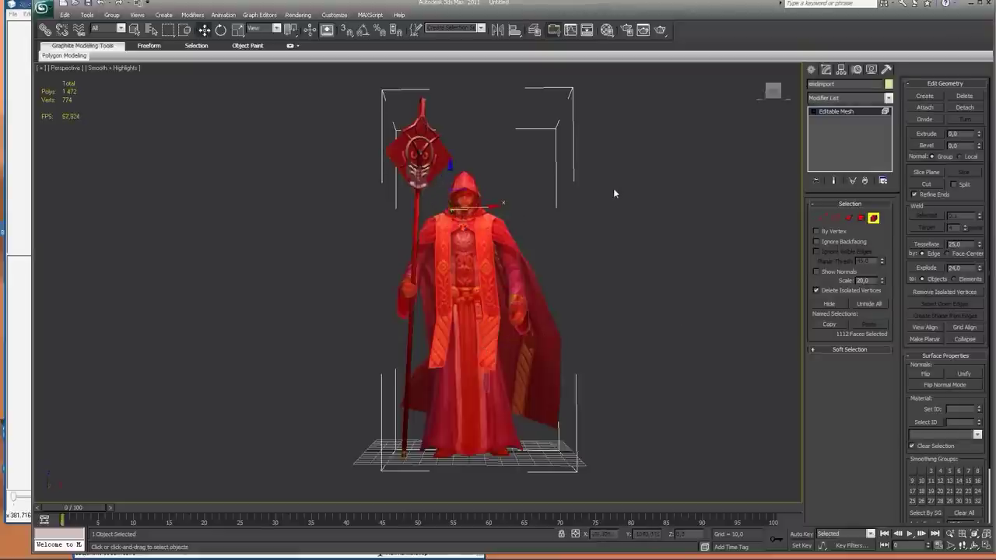
key("Delete")
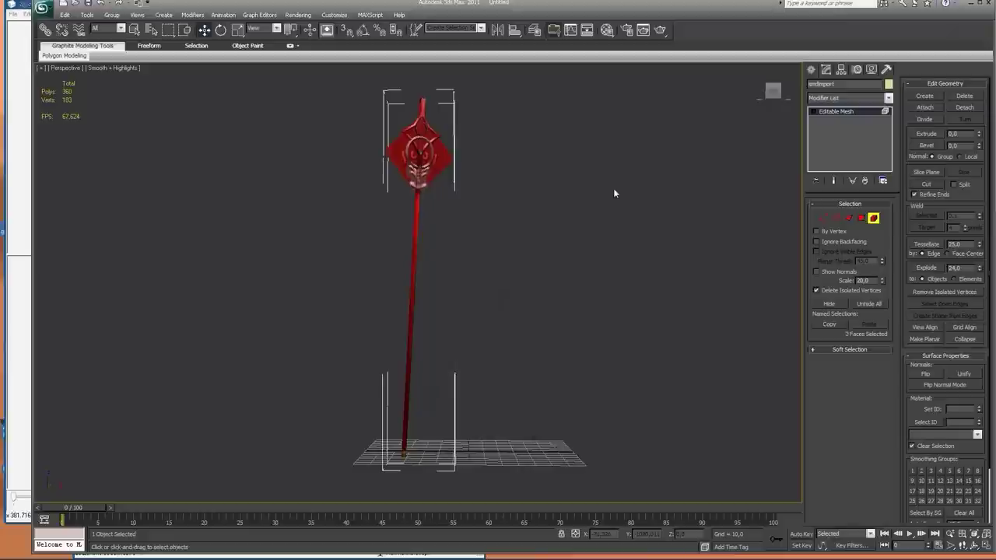
left_click(873, 218)
Step: Center the staff's pivot on the object with Affect Pivot Only, then leave pivot editing
middle_click_drag(607, 284, 623, 315)
mouse_move(449, 318)
middle_mouse_down("alt")
mouse_move(429, 306)
mouse_move(458, 313)
mouse_move(445, 311)
middle_mouse_up("alt")
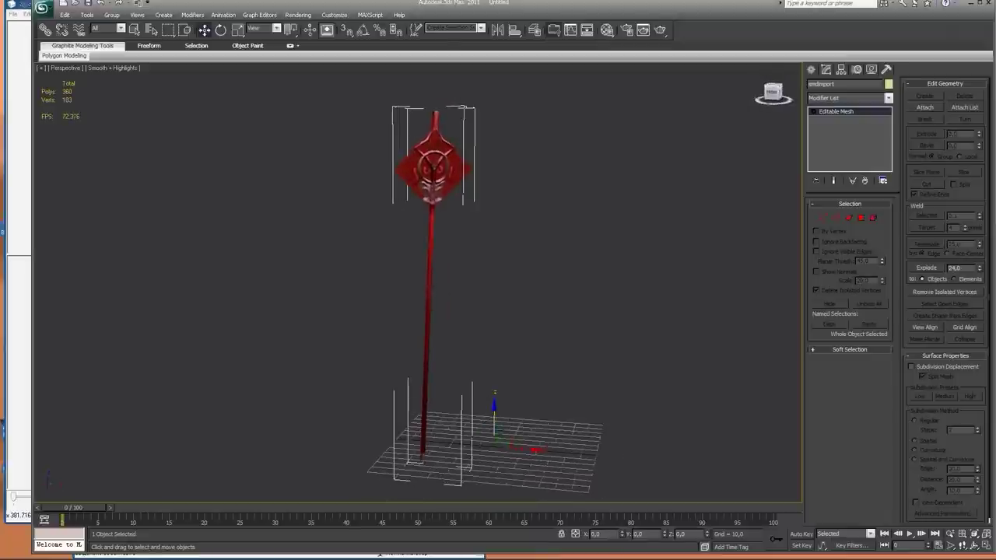
middle_click_drag(617, 294, 609, 296, "alt")
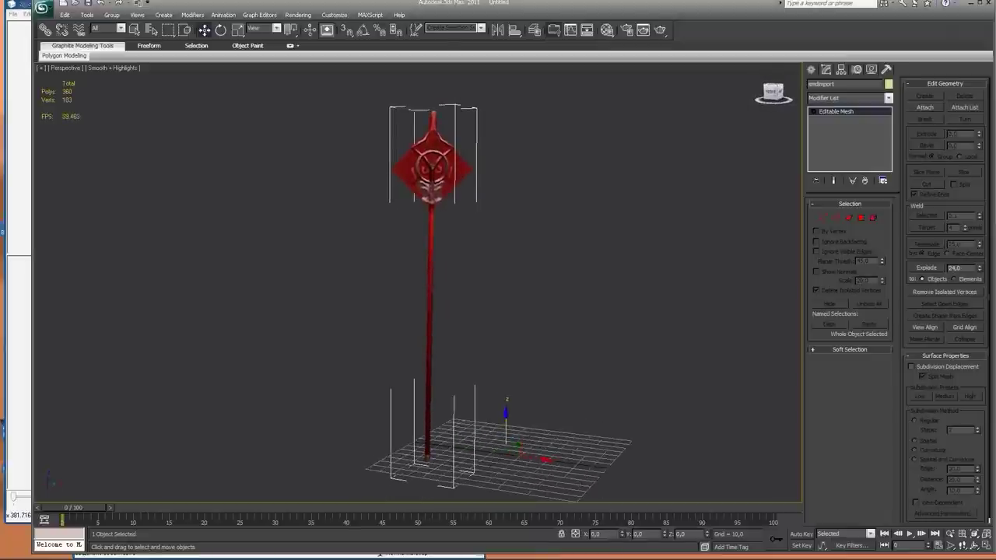
middle_click_drag(663, 335, 661, 327)
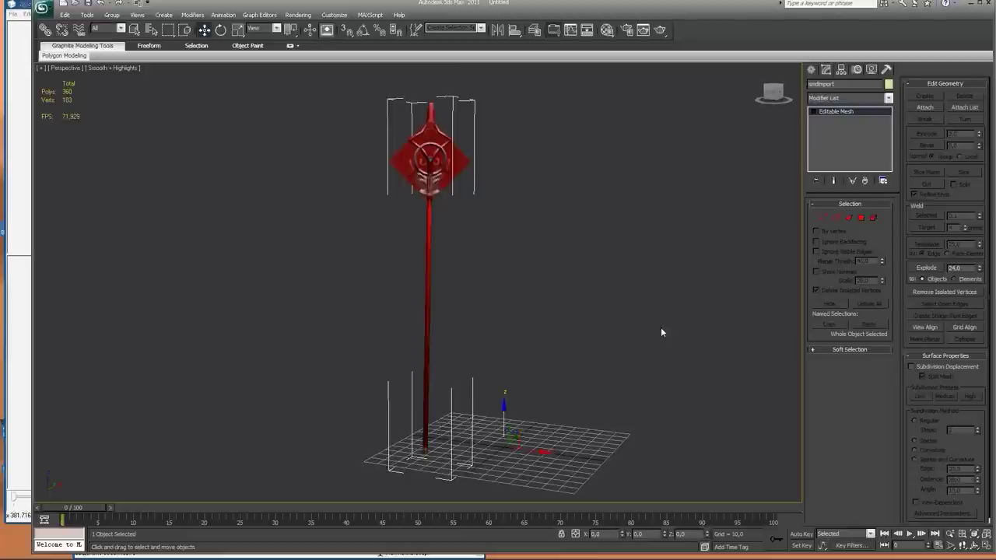
middle_click_drag(641, 340, 640, 322)
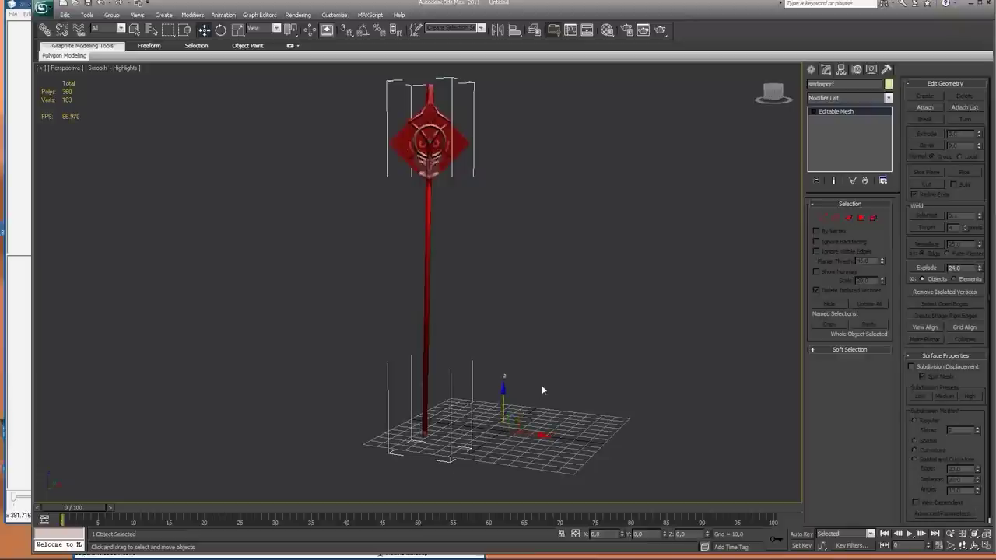
left_click(430, 150)
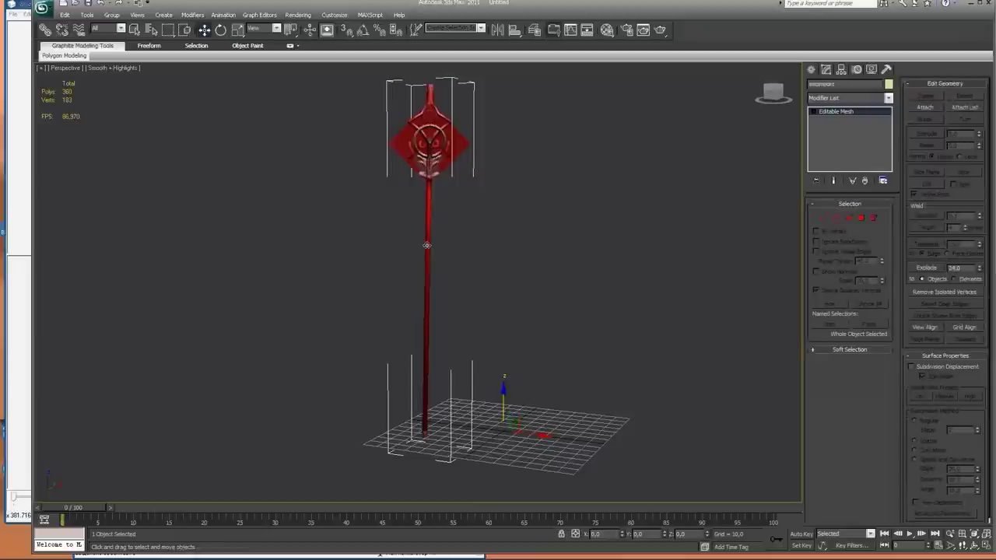
left_click(839, 70)
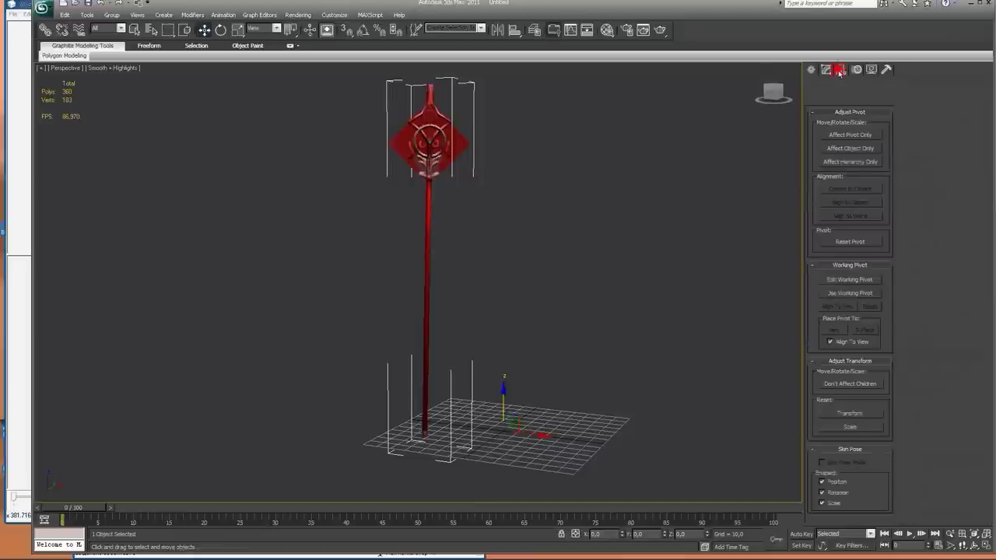
left_click(845, 134)
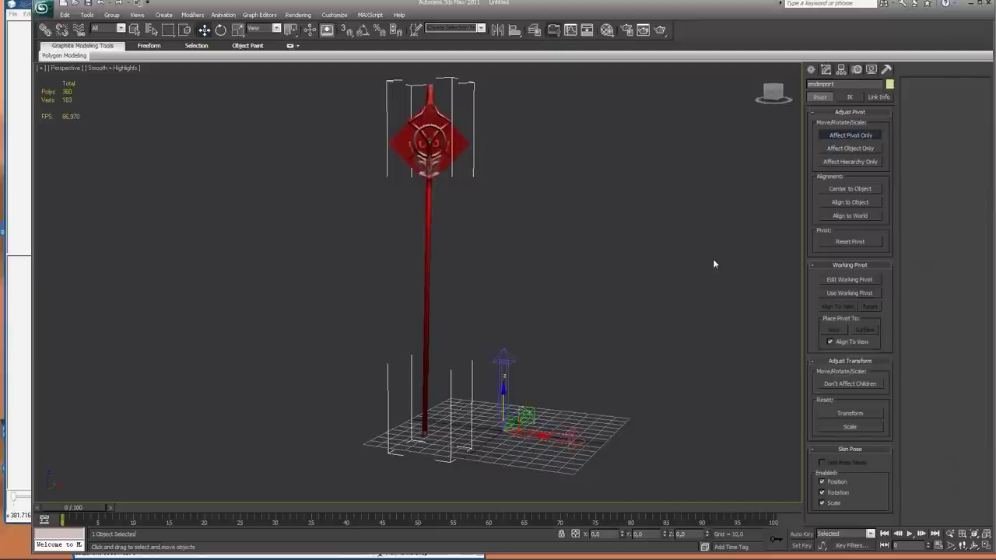
left_click(847, 189)
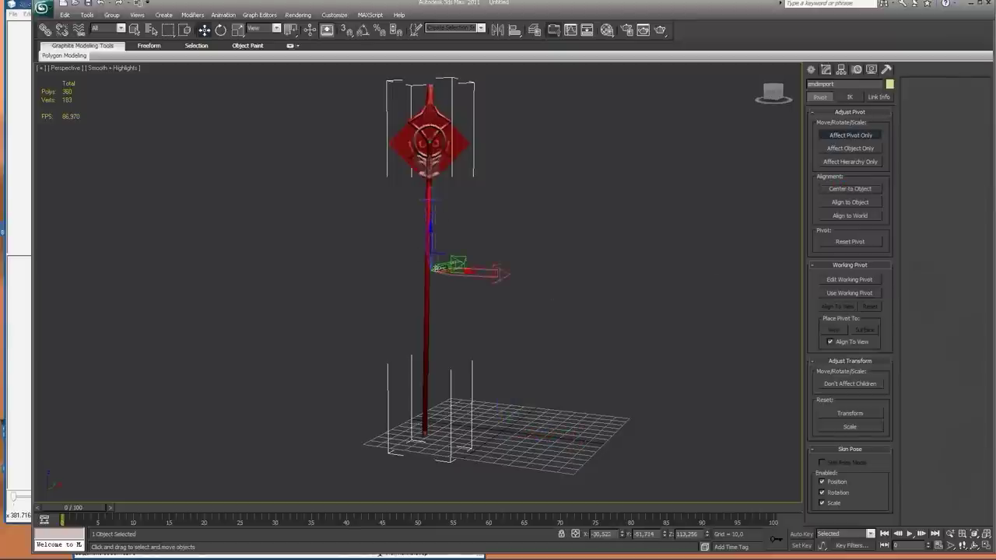
left_click(838, 135)
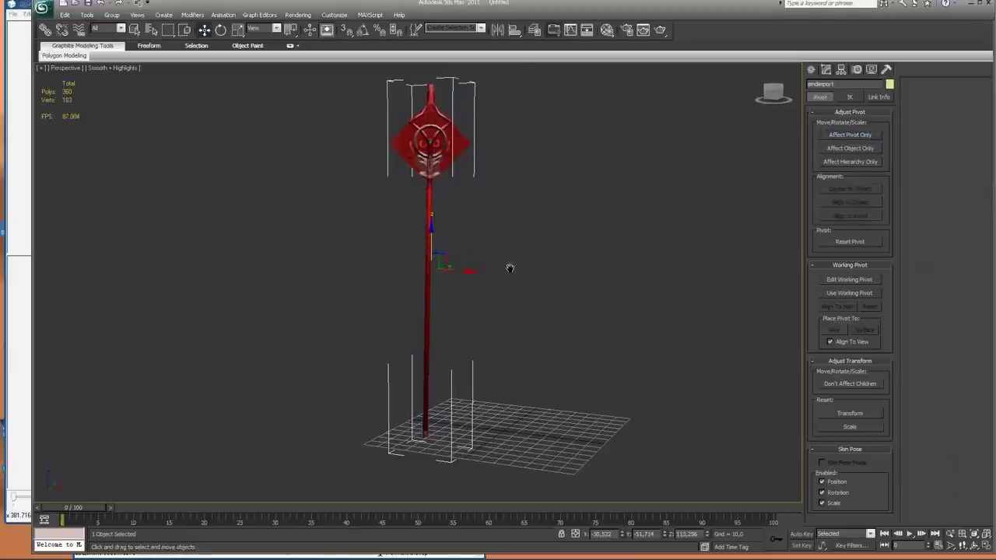
Step: Move the staff to the world origin by setting its X, Y and Z position to 0
middle_click_drag(509, 269, 562, 256)
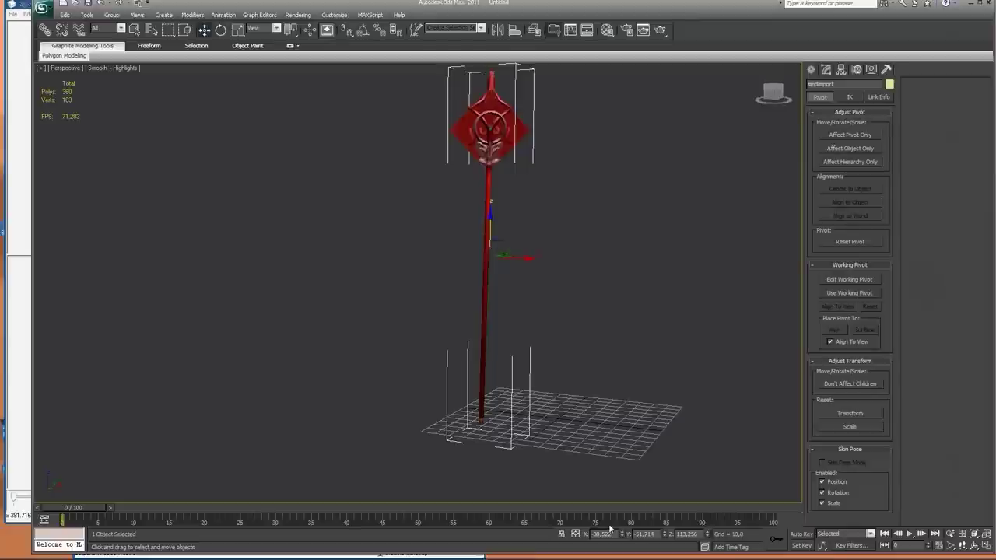
left_click_drag(611, 534, 558, 535)
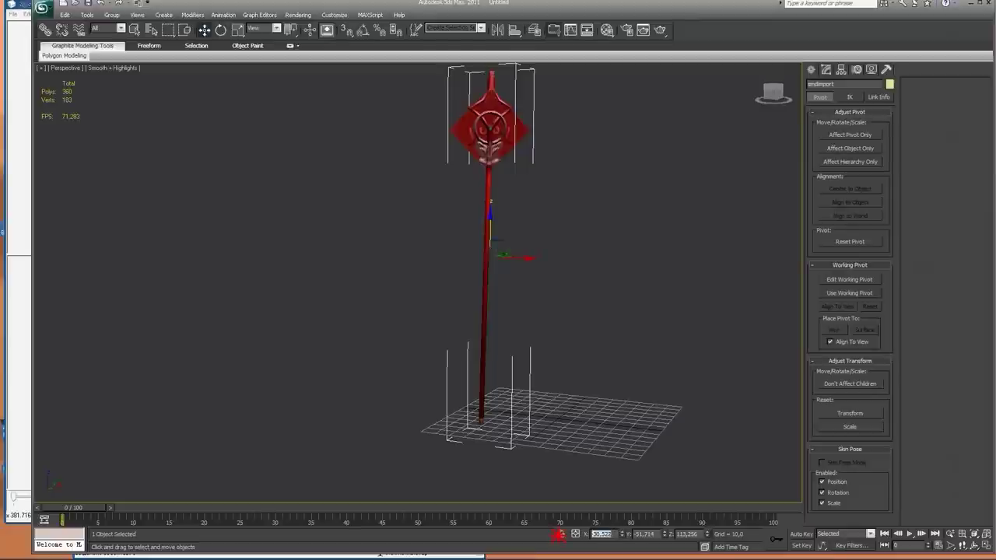
type("0")
key("Tab")
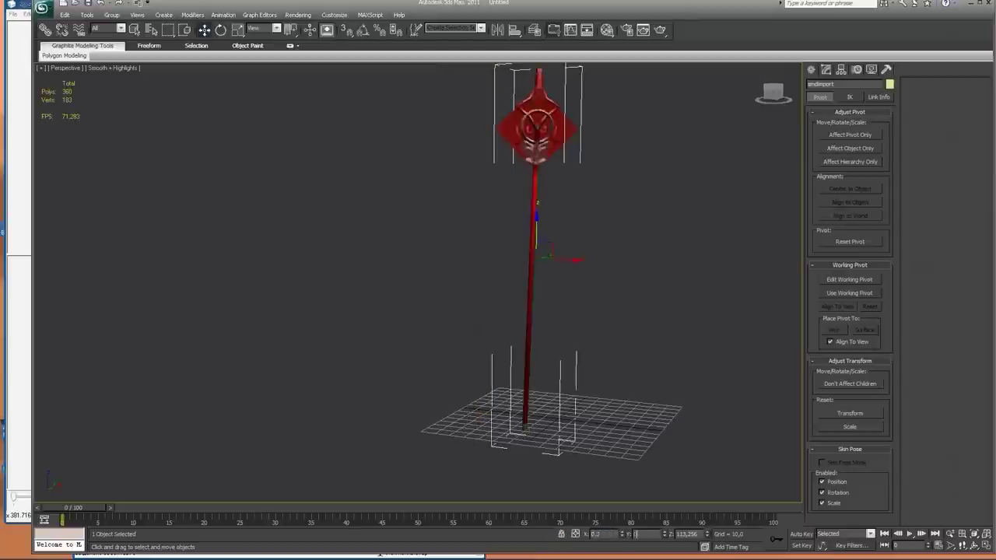
key("Tab")
type("0")
key("Return")
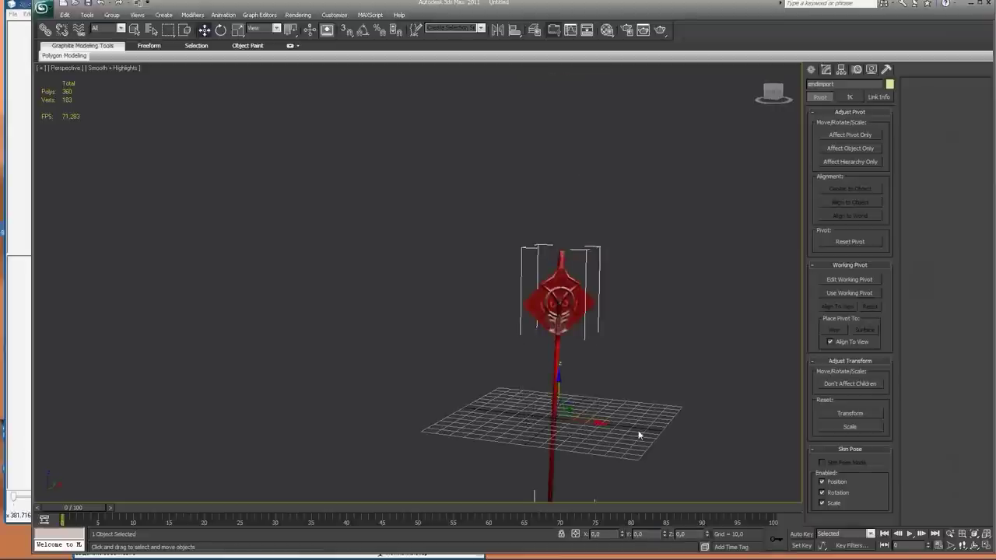
Step: Frame the whole staff in the perspective view and switch to the four-viewport layout
middle_click_drag(588, 447, 539, 315)
scroll(524, 322, "down", 2)
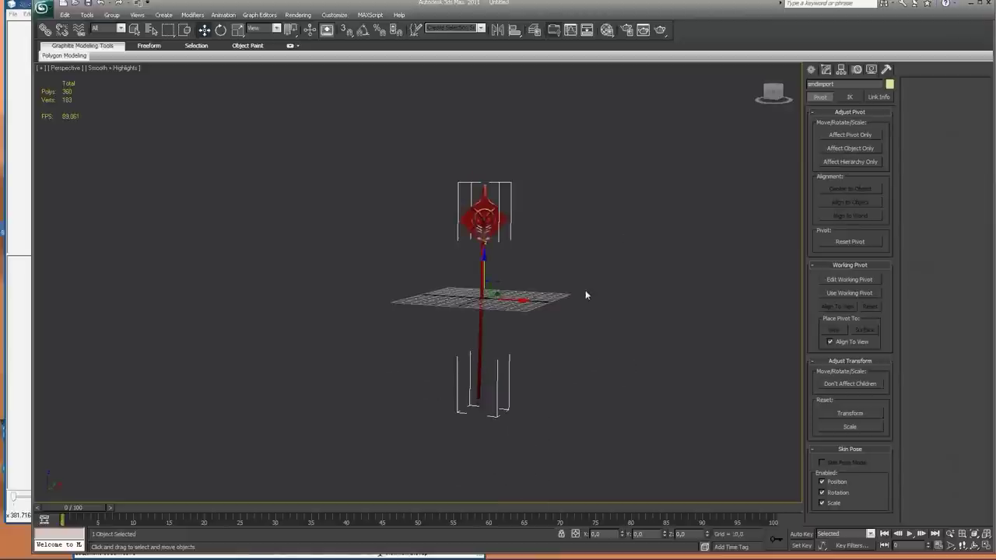
scroll(583, 303, "up", 2)
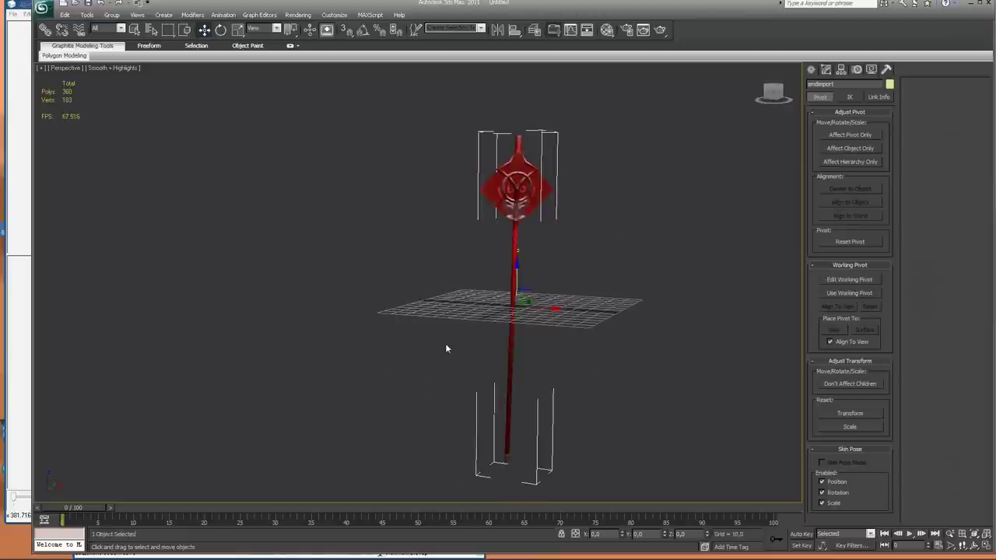
left_click(987, 547)
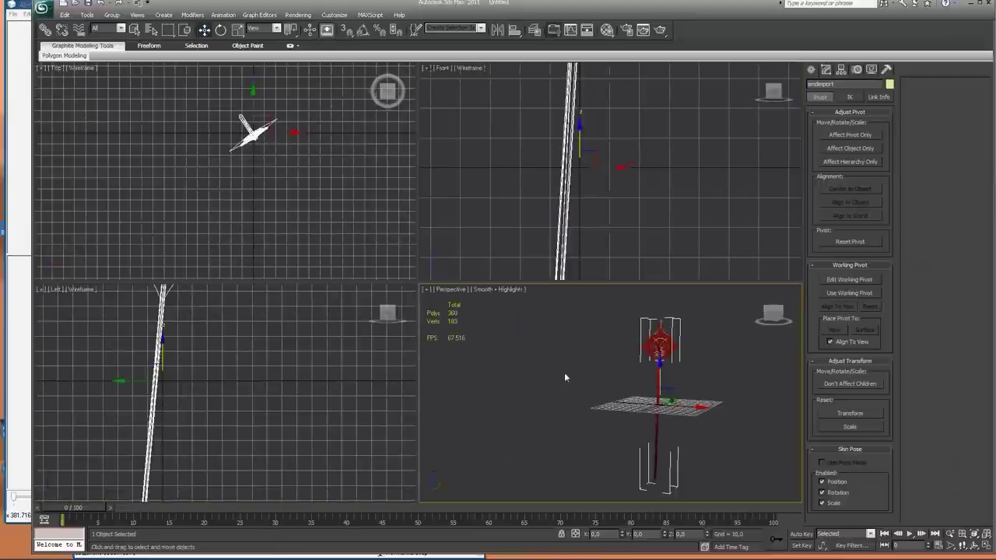
Step: Rotate the staff to lie horizontally along the Y axis with the flat of its head standing vertical
left_click(221, 30)
left_click_drag(648, 383, 627, 467)
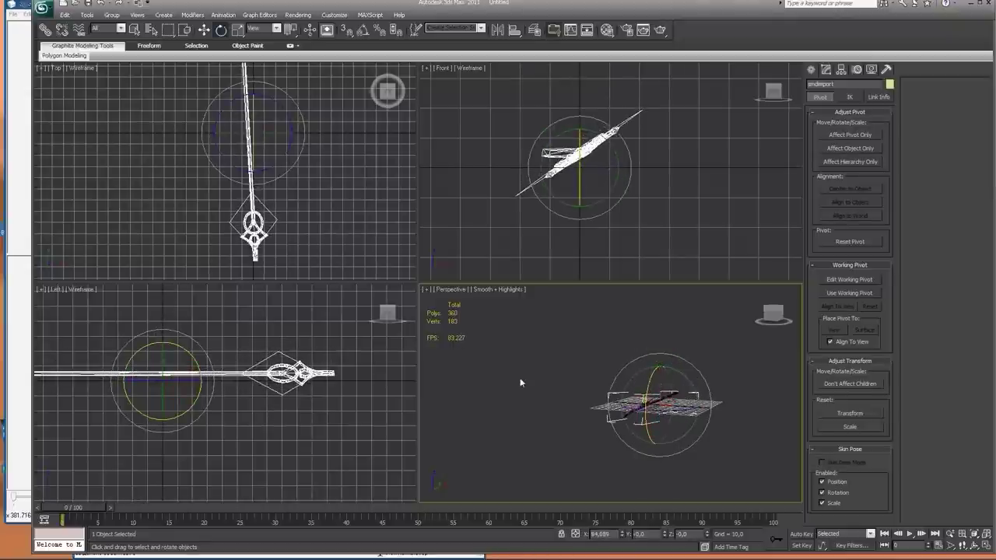
left_click(269, 167)
left_click_drag(268, 167, 268, 166)
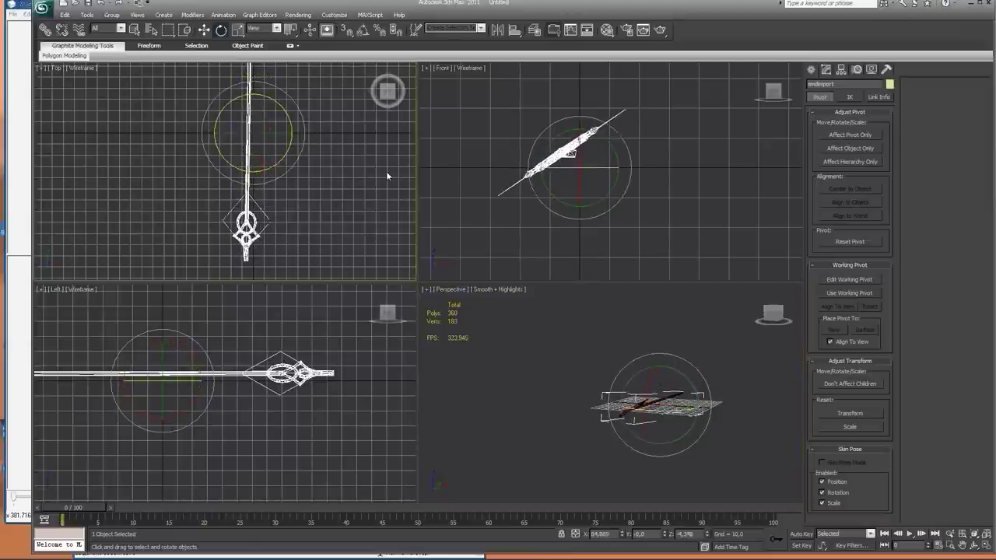
left_click_drag(617, 159, 597, 110)
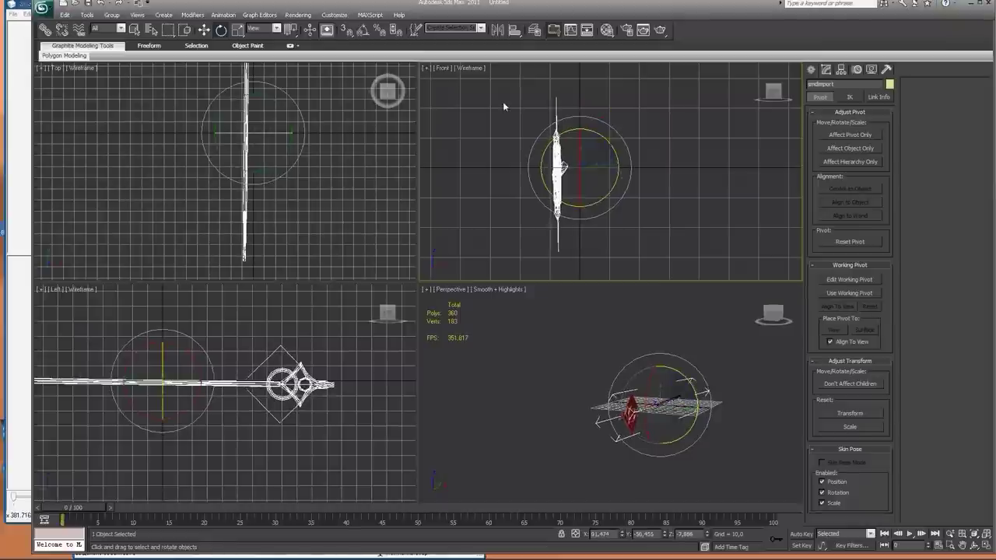
Step: Fine-tune the staff's rotation in the left, top and front views to align it with the world axes
left_click(192, 358)
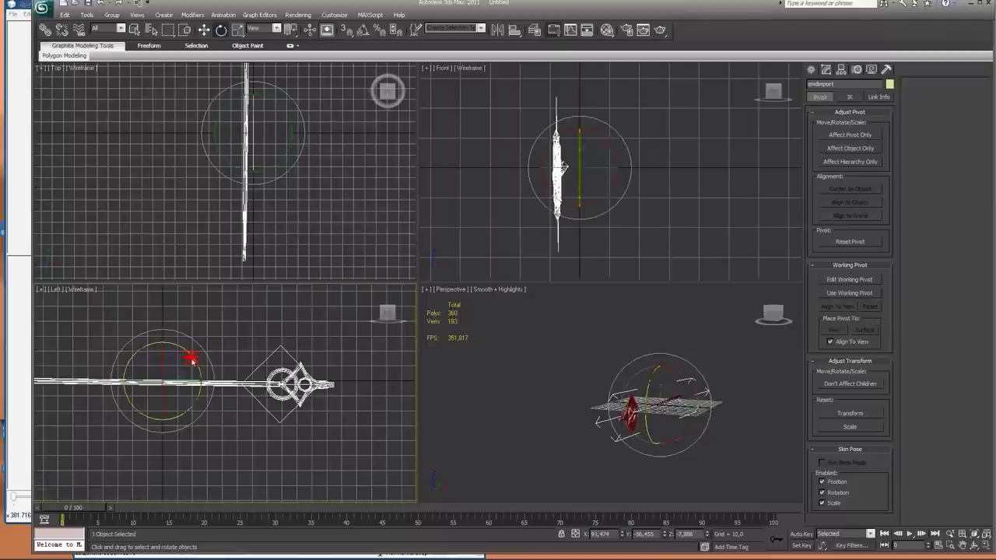
left_click_drag(190, 358, 192, 358)
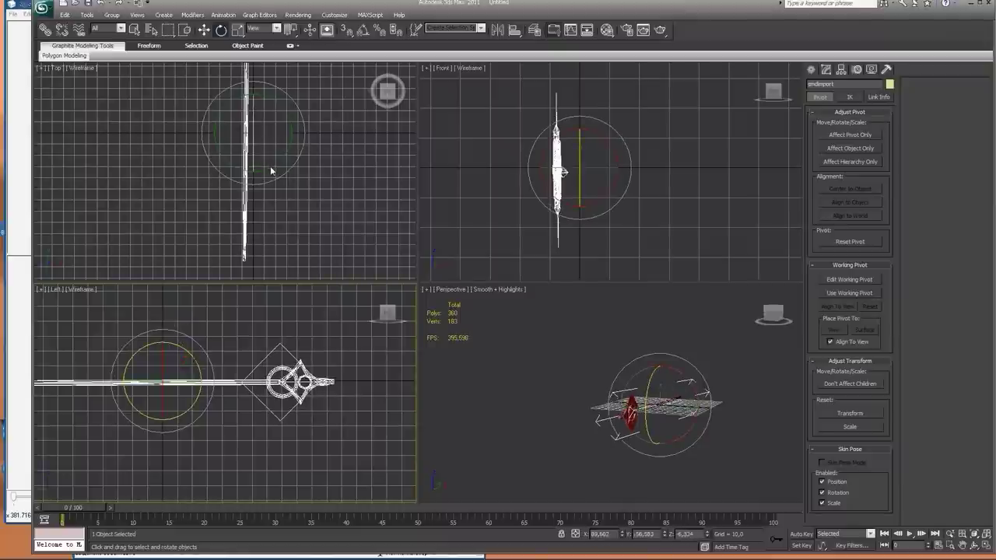
left_click_drag(269, 167, 274, 164)
left_click(607, 142)
left_click_drag(606, 142, 608, 144)
Step: Move the staff onto the world center line in the front view, and slide it along Y to about -35.84
key("w")
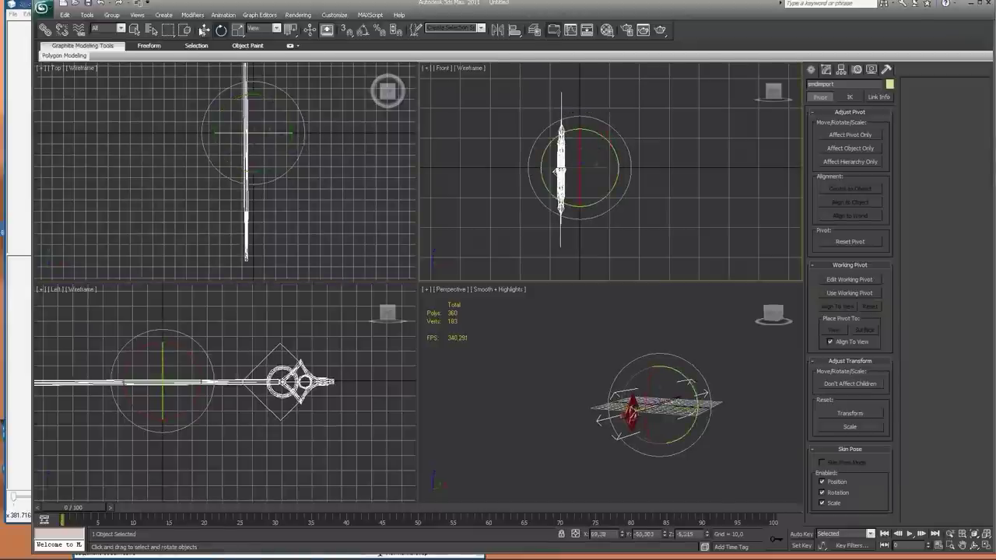
left_click_drag(596, 158, 614, 155)
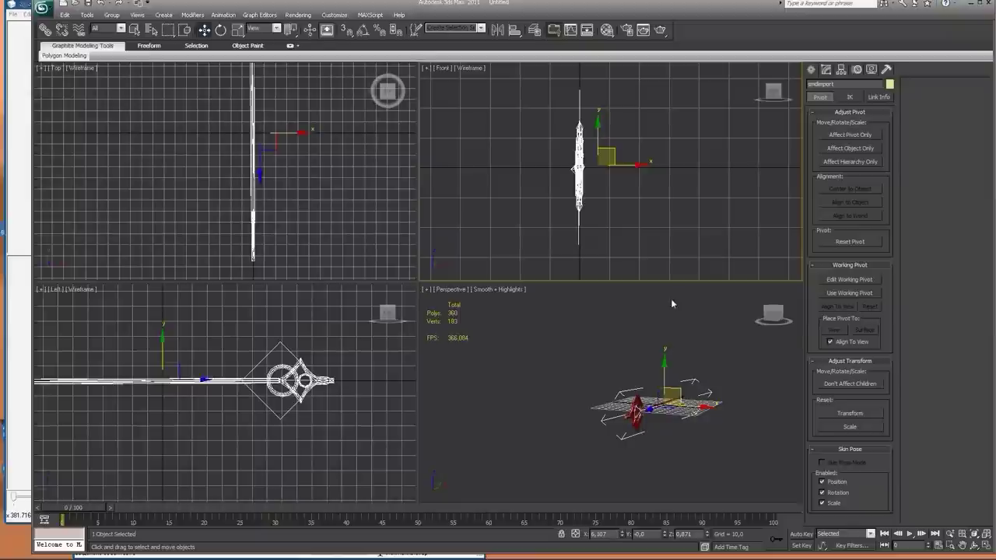
middle_click_drag(735, 377, 676, 361)
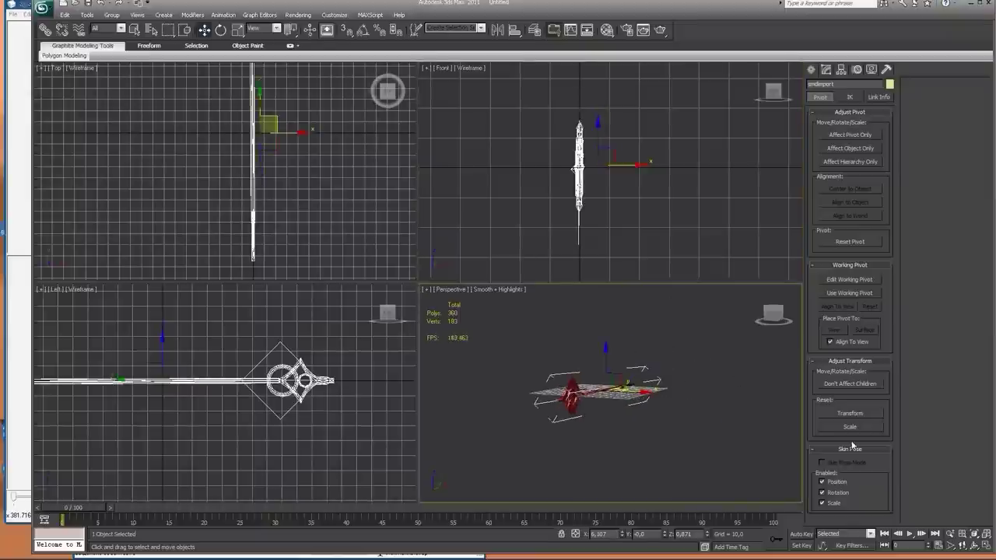
left_click(986, 534)
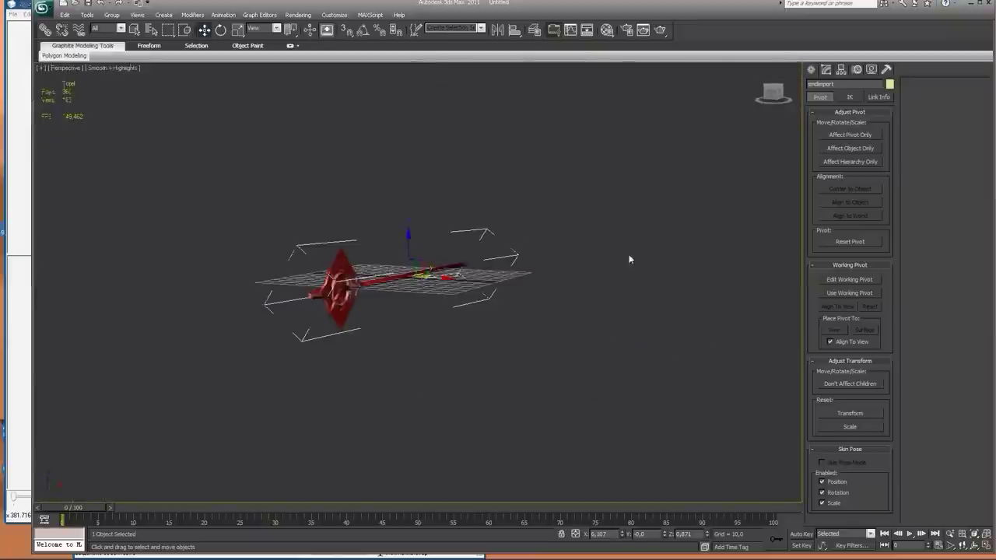
scroll(544, 277, "up", 3)
scroll(543, 277, "up", 2)
middle_click_drag(547, 277, 603, 274)
left_click_drag(771, 100, 728, 93)
scroll(540, 249, "down", 3)
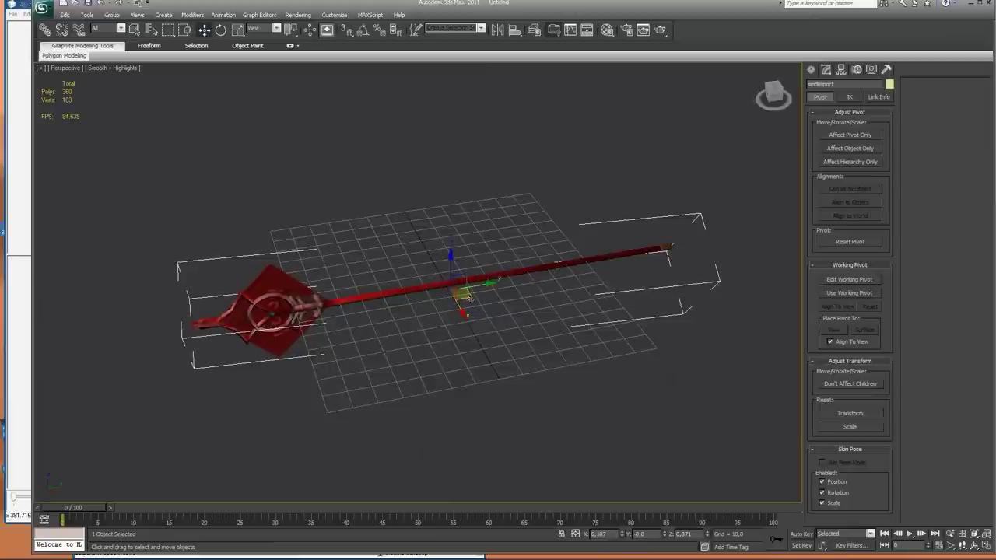
left_click_drag(464, 295, 412, 293)
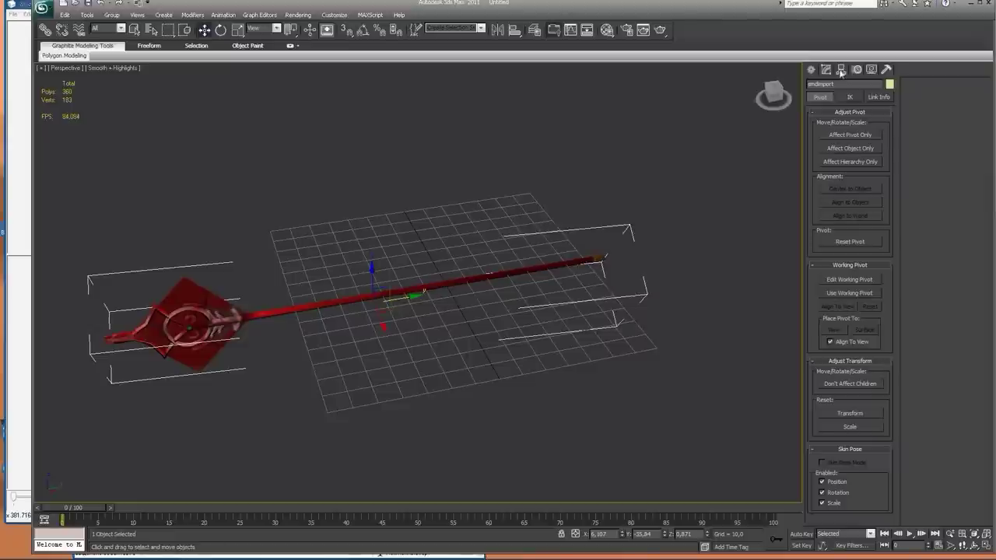
Step: Align the staff's pivot to the world using Affect Pivot Only, and set the pivot's X, Y and Z position to 0
left_click(862, 134)
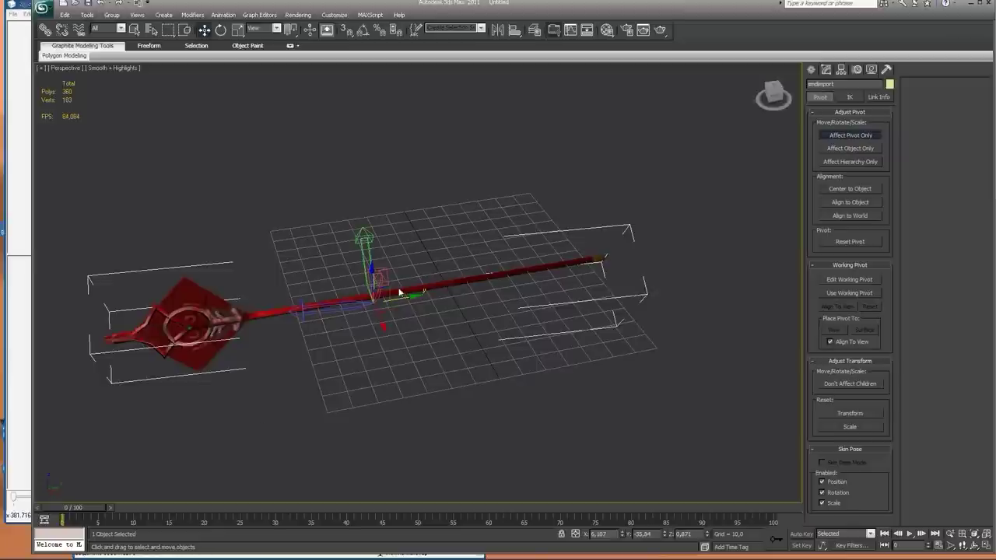
left_click(865, 215)
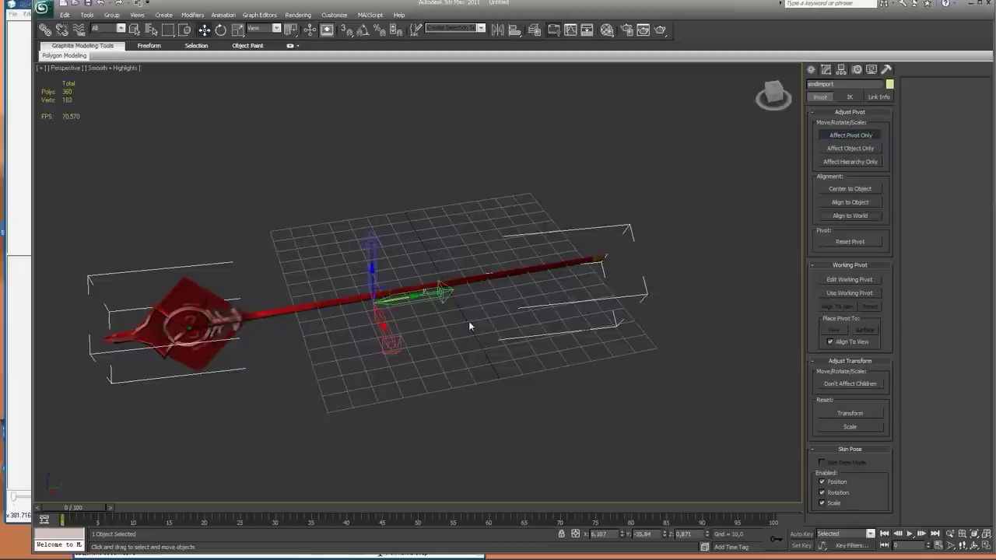
double_click(597, 533)
type("0")
key("Tab")
type("0")
key("Tab")
type("0")
key("Return")
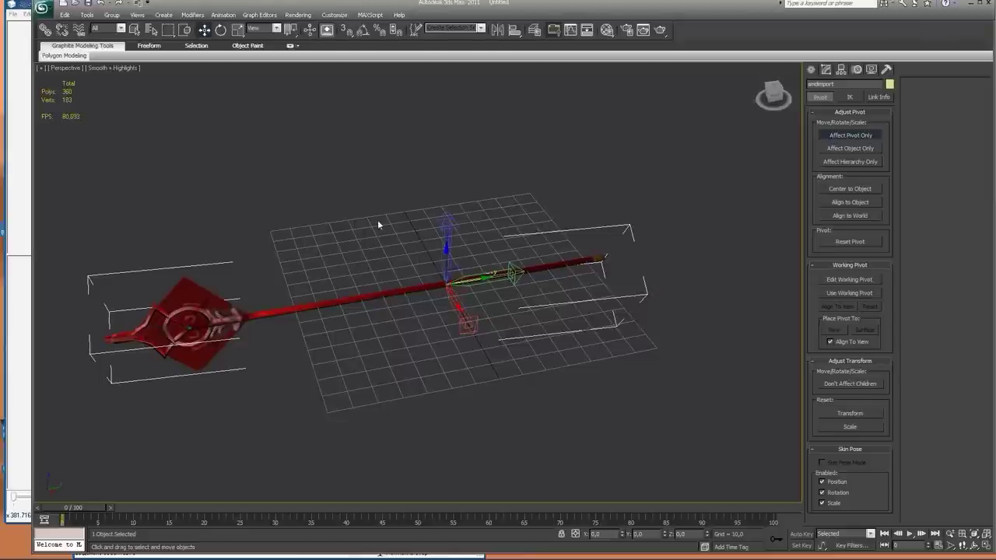
left_click(850, 135)
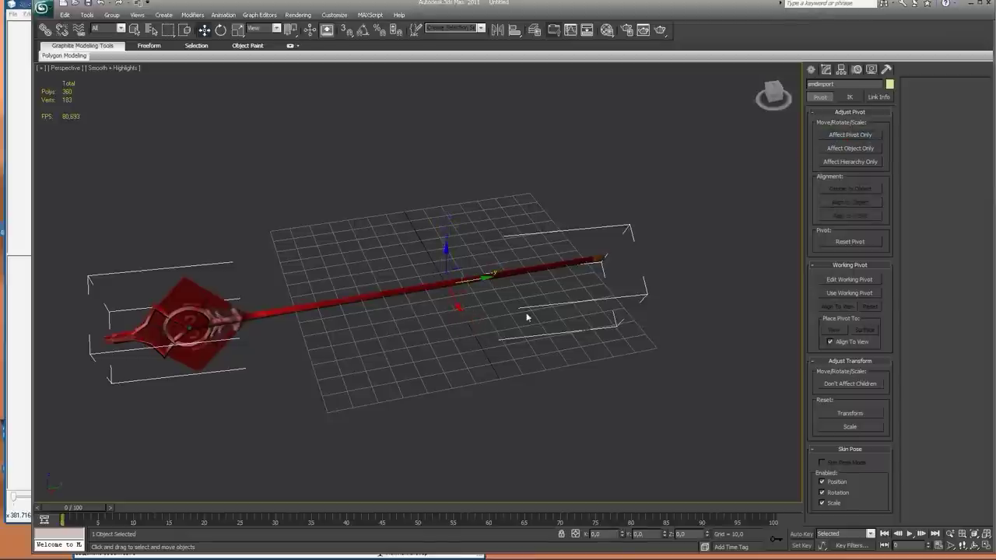
Step: Apply Reset XForm to the selected staff
mouse_move(775, 97)
left_mouse_down()
mouse_move(772, 87)
mouse_move(792, 92)
mouse_move(783, 91)
left_mouse_up()
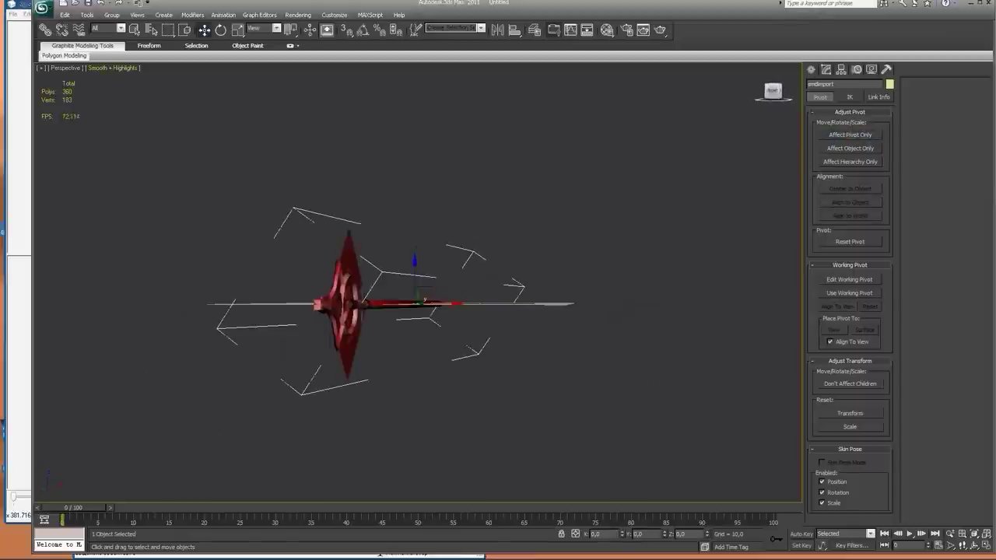
middle_click_drag(554, 270, 605, 225)
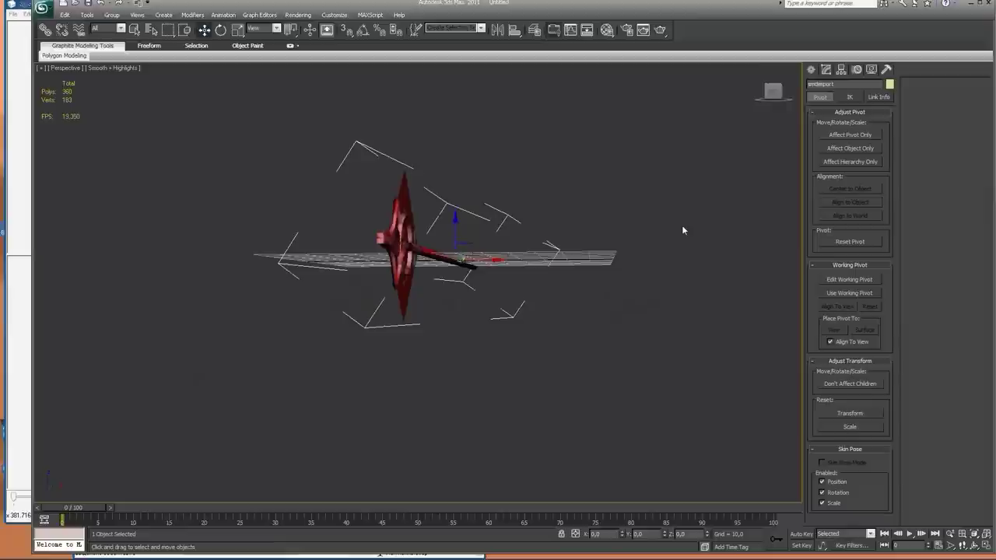
mouse_move(773, 91)
left_mouse_down()
mouse_move(793, 97)
mouse_move(783, 97)
left_mouse_up()
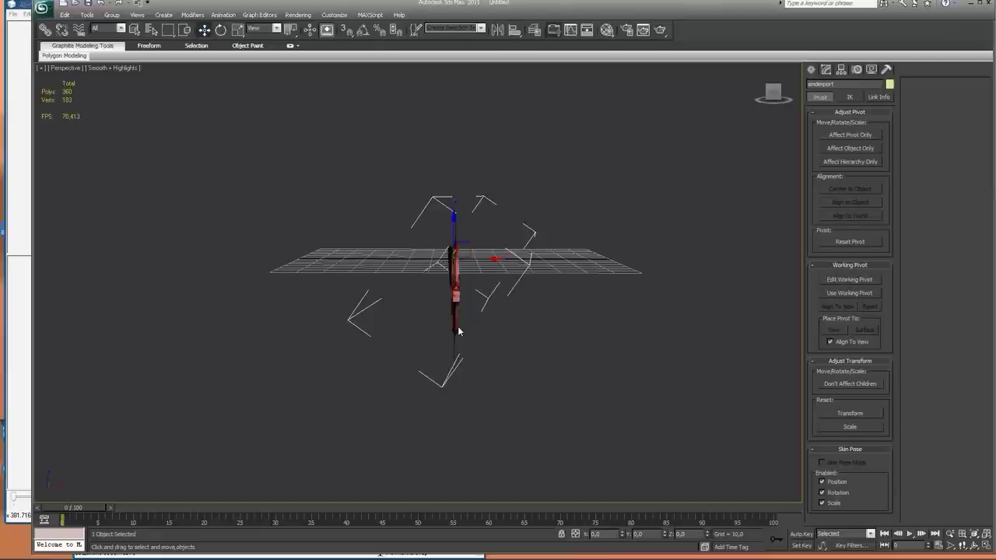
left_click(774, 94)
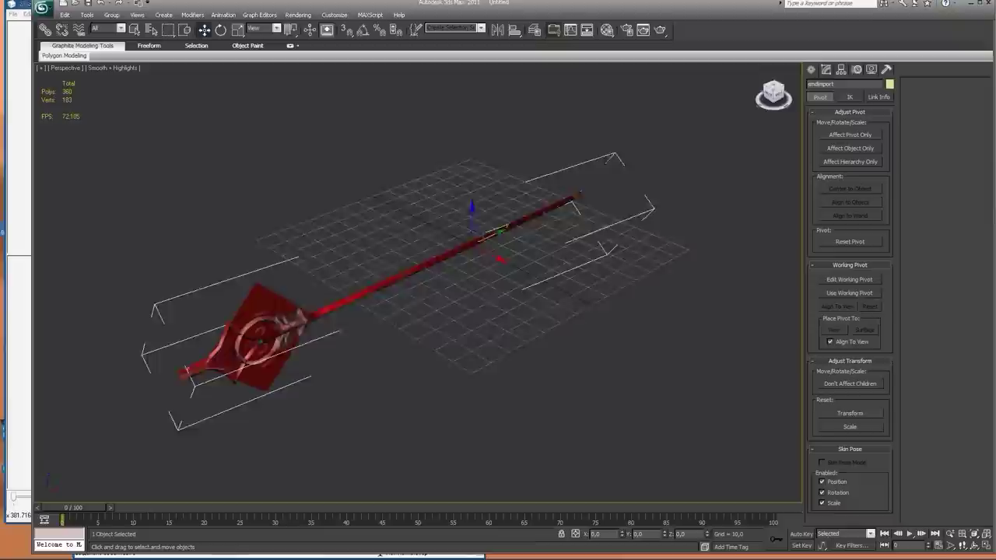
left_click(885, 68)
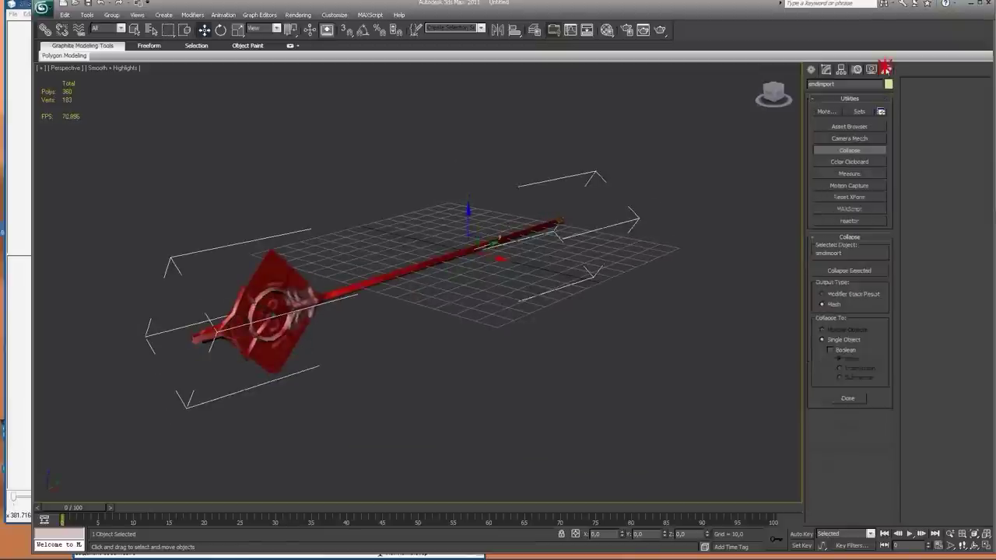
left_click(849, 196)
left_click(859, 256)
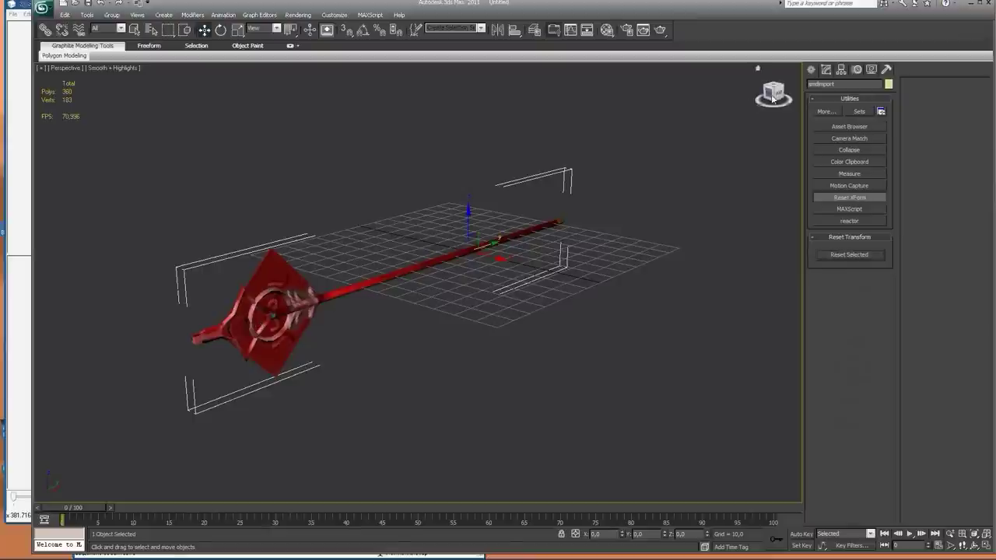
Step: Set the X, Y and Z position of the XForm modifier's Center to 0
left_click_drag(774, 94, 848, 95)
left_click_drag(773, 93, 700, 128)
middle_click_drag(498, 280, 646, 257, "alt")
left_click_drag(773, 97, 774, 96)
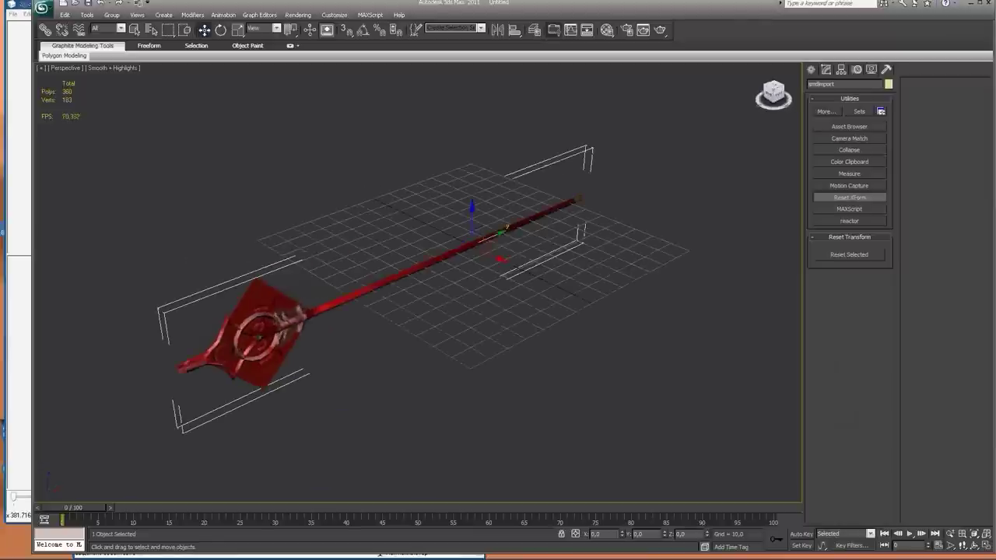
middle_click_drag(596, 222, 615, 255)
left_click(827, 69)
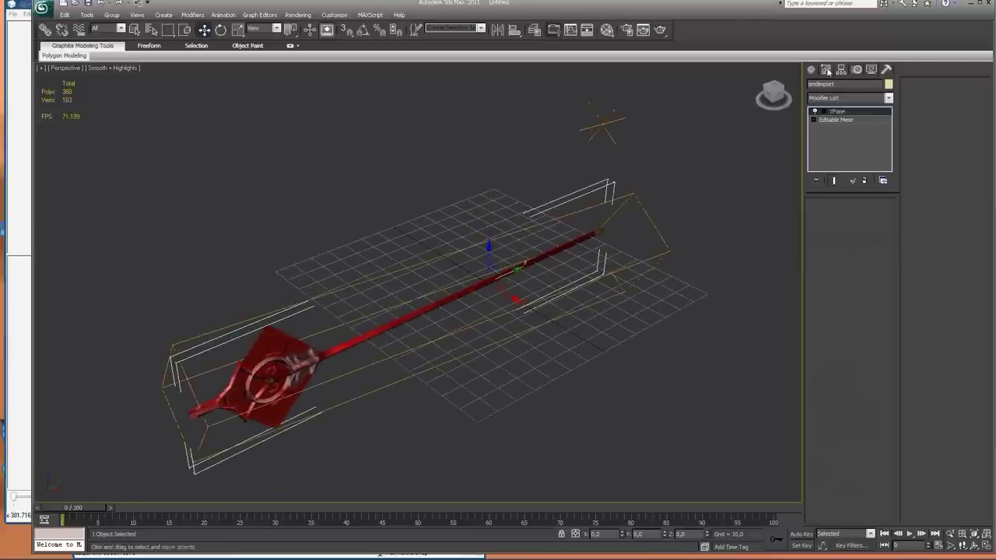
left_click(823, 112)
left_click(845, 128)
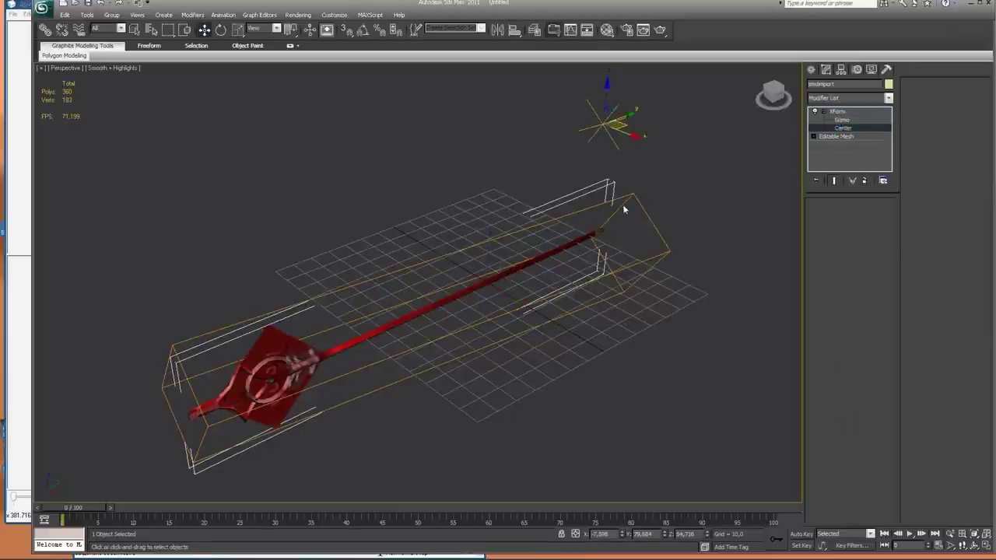
left_click_drag(611, 535, 571, 511)
type("0,0")
key("Return")
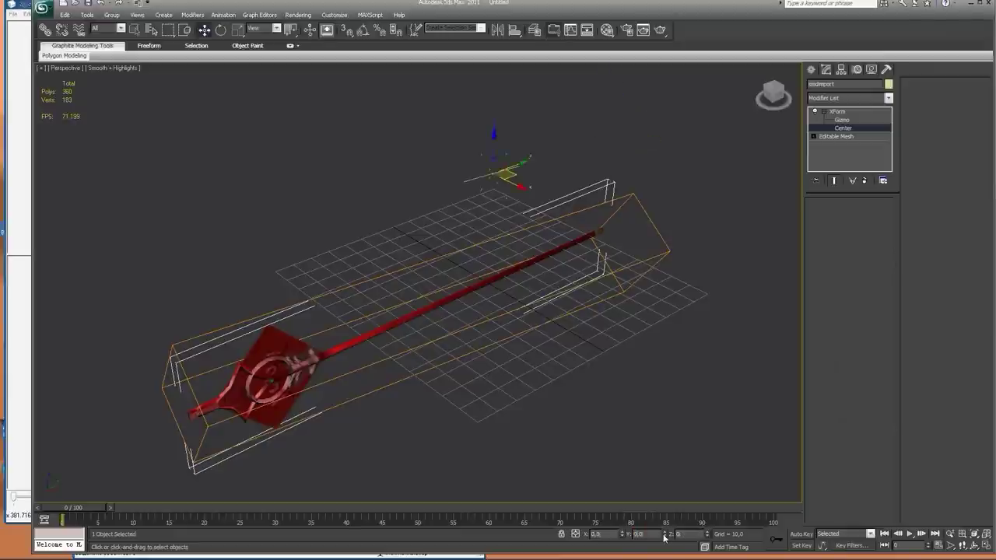
right_click(705, 535)
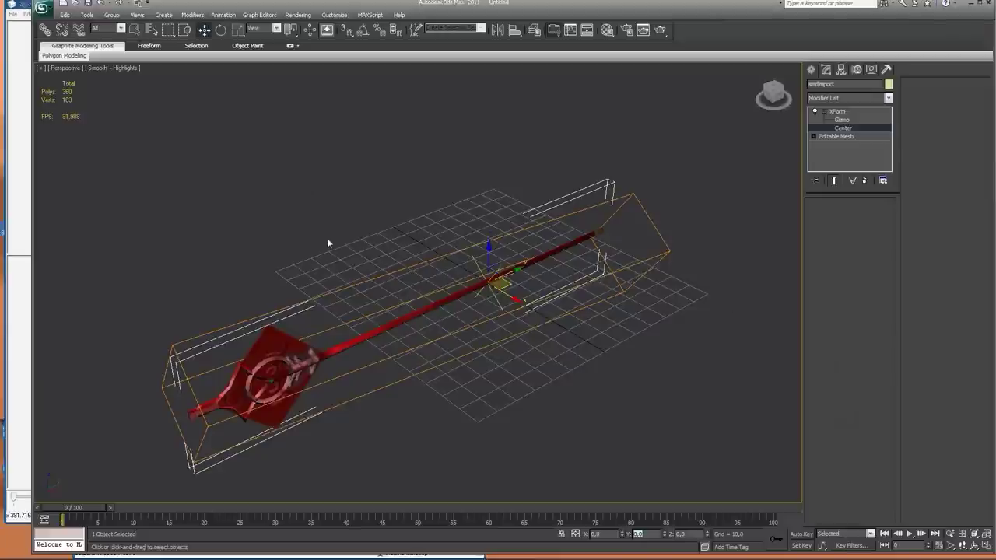
Step: Collapse the staff into a single mesh object with the Collapse utility
left_click(886, 69)
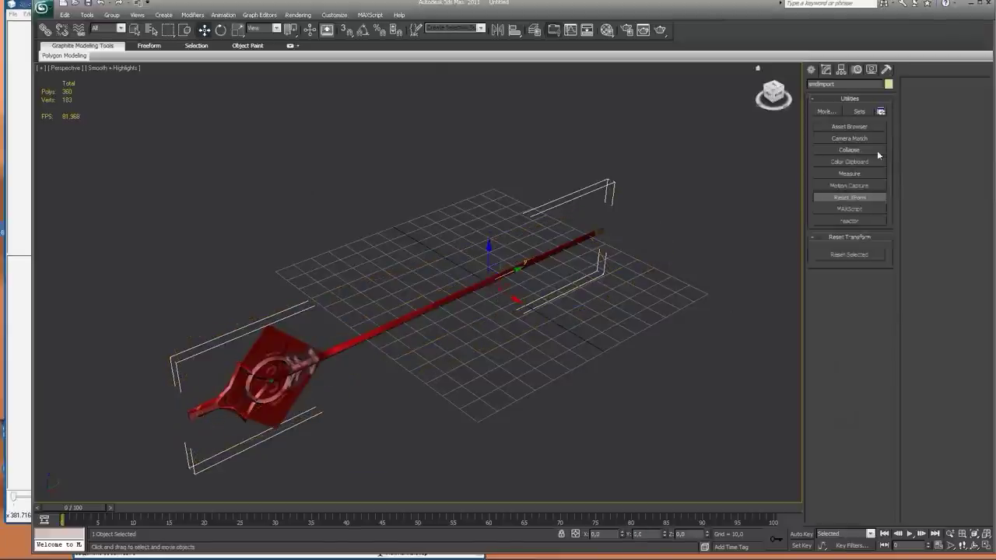
left_click(849, 150)
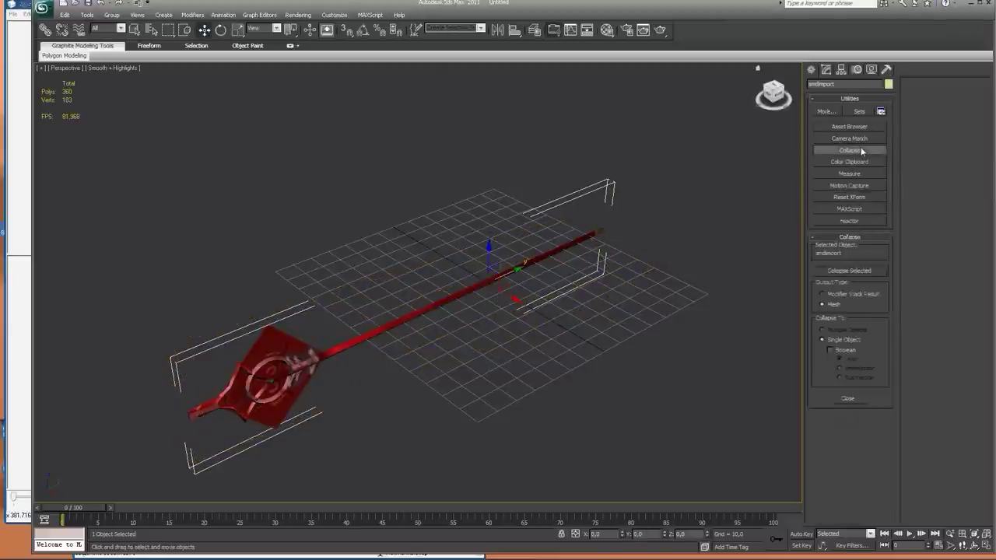
left_click(871, 271)
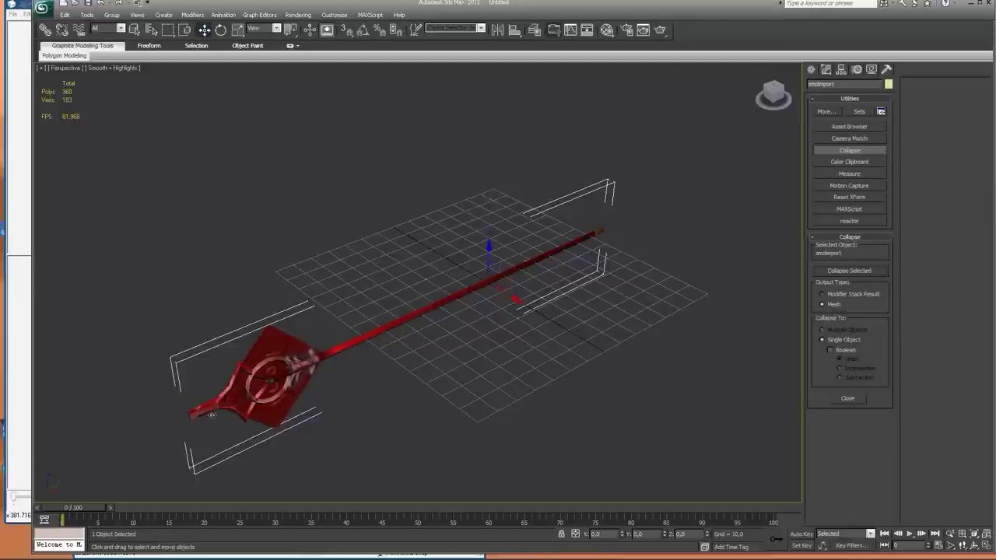
Step: Check the collapsed staff's modifier stack and examine its alignment with the grid from the side
left_click(827, 70)
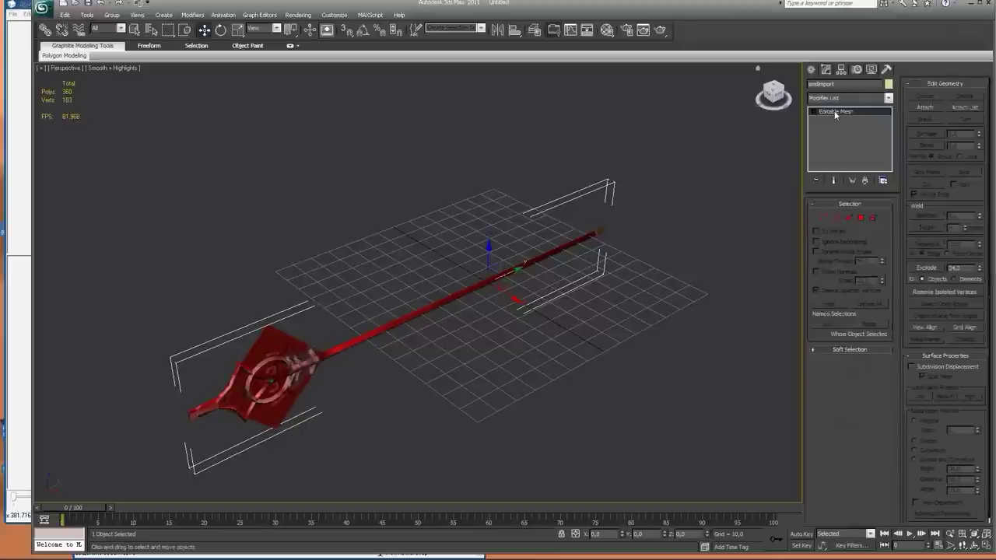
left_click(777, 97)
middle_click_drag(543, 391, 544, 353, "alt")
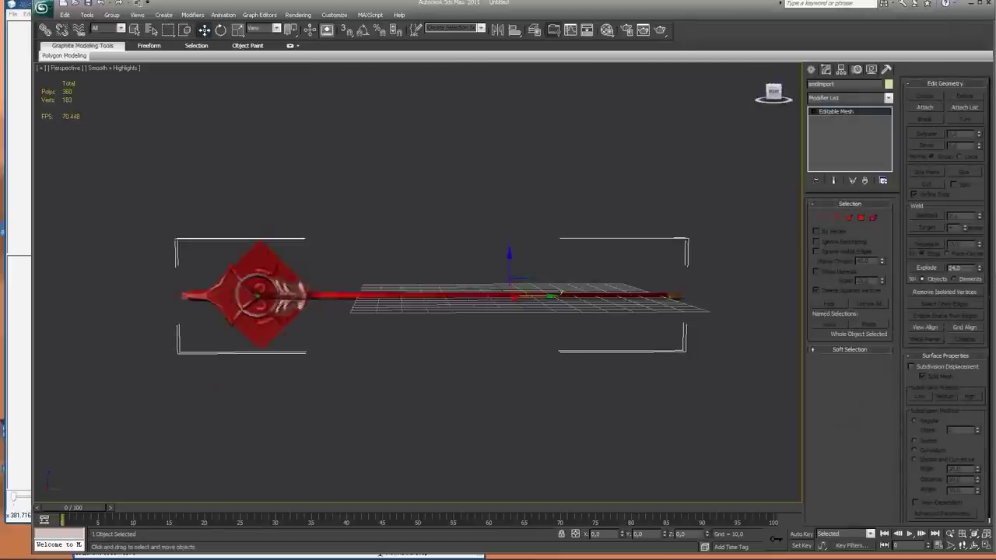
scroll(542, 362, "down", 3)
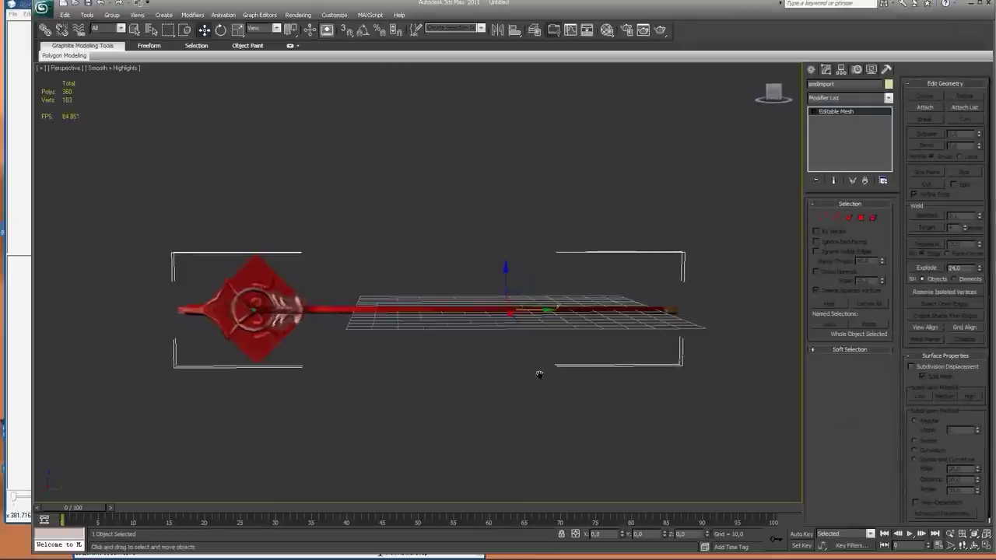
scroll(542, 379, "up", 3)
scroll(543, 380, "down", 2)
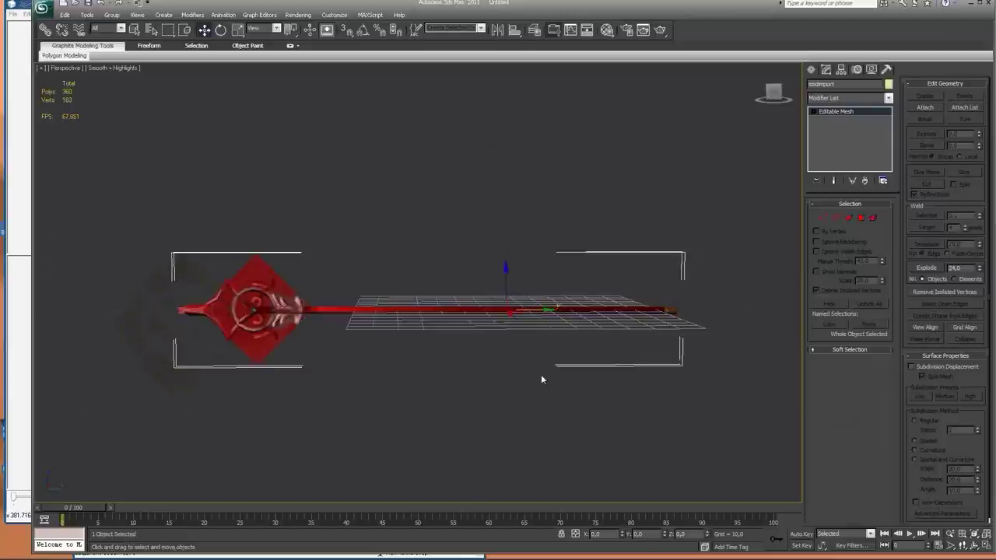
middle_click_drag(542, 379, 530, 355)
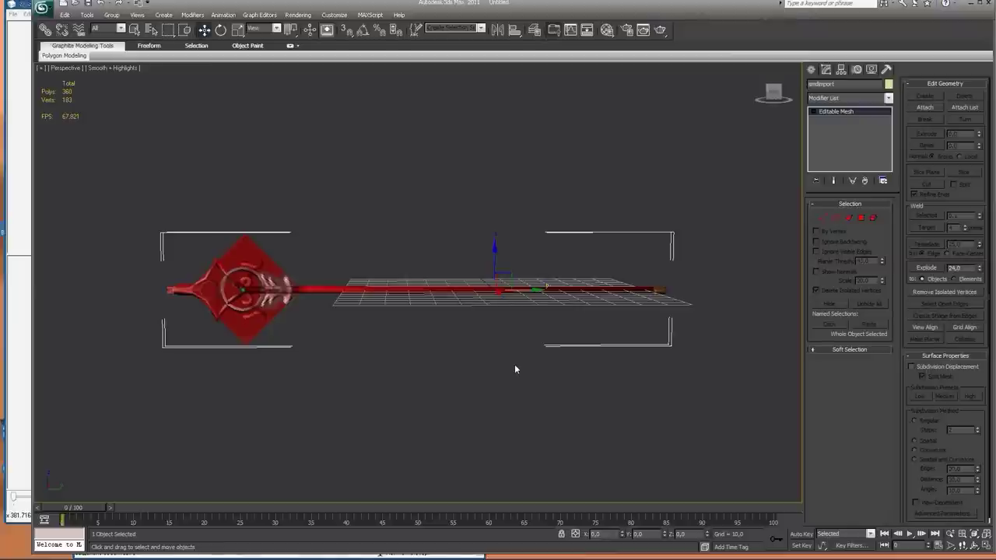
middle_click_drag(515, 369, 516, 393)
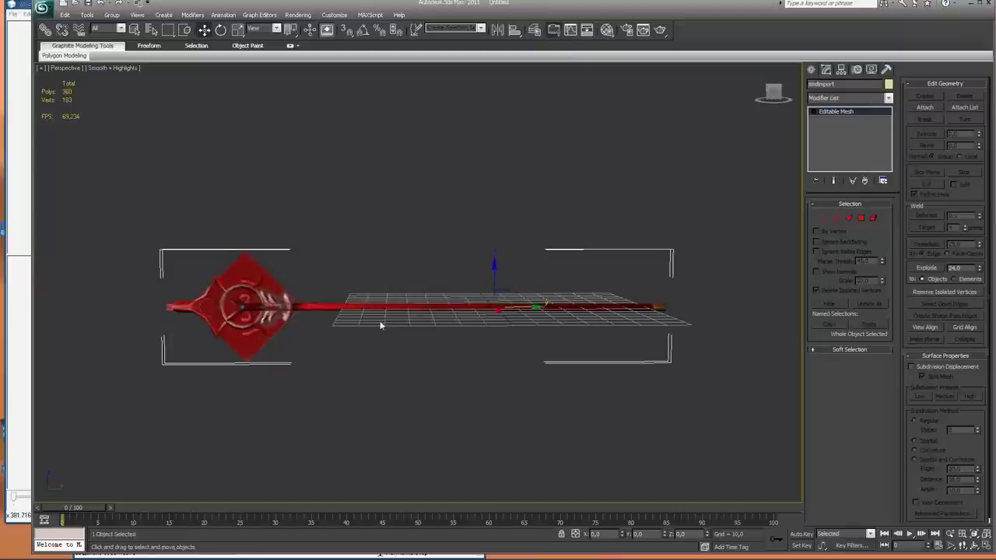
Step: Switch from the Perspective view to a full-size Left view showing the whole staff lengthwise
left_click(985, 545)
right_click(220, 363)
middle_click_drag(220, 362, 230, 362)
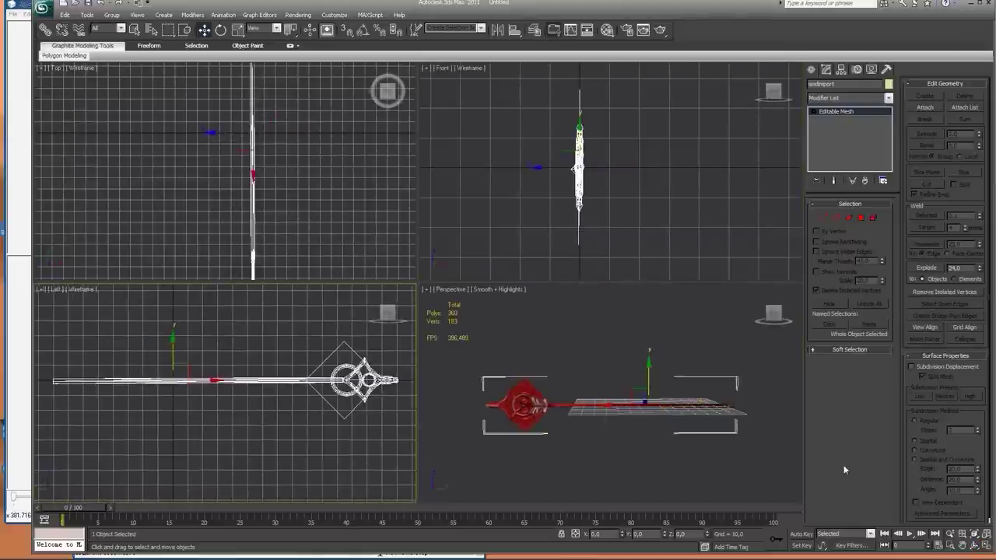
left_click(987, 546)
middle_click_drag(571, 355, 536, 344)
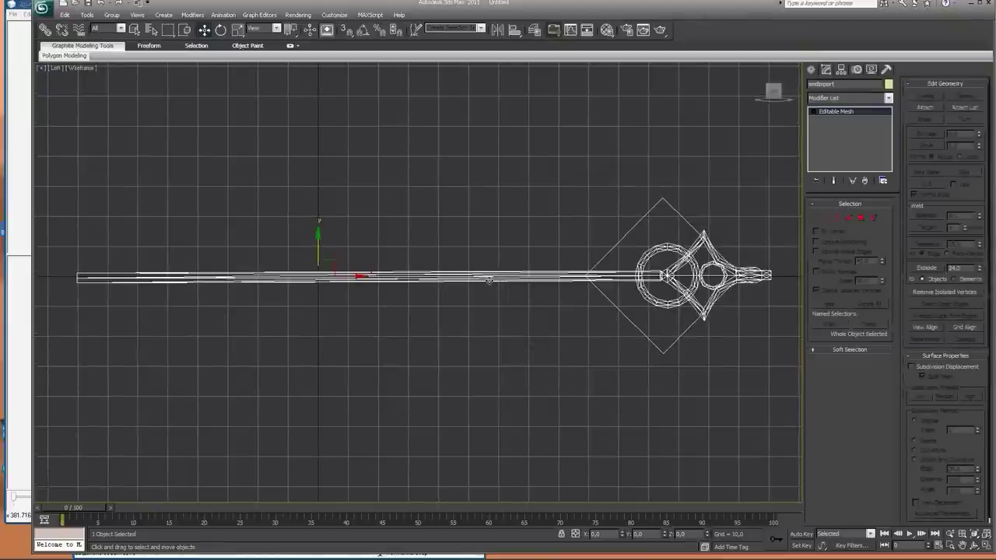
Step: Check the staff in Smooth + Highlights shading and return the Left view to wireframe
left_click(82, 69)
left_click(92, 78)
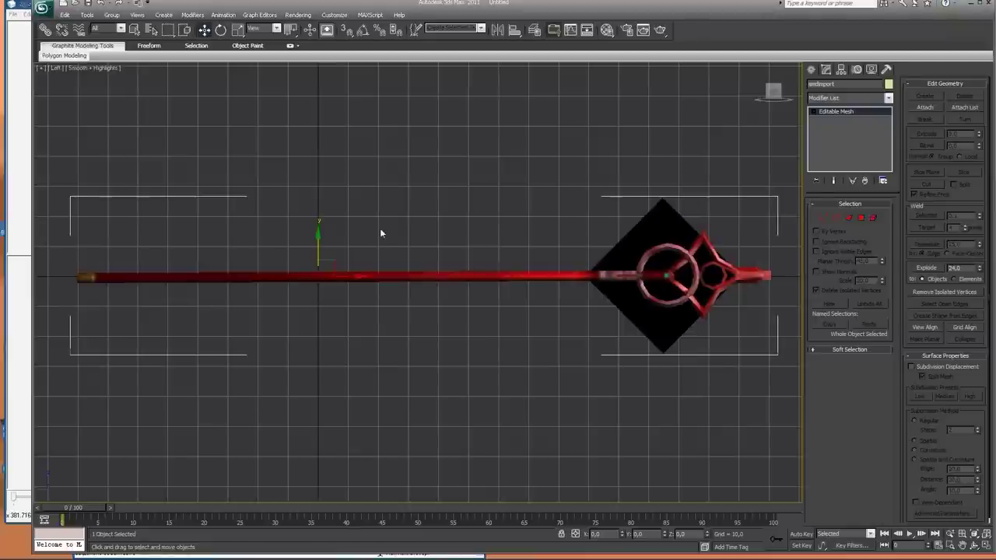
left_click(102, 65)
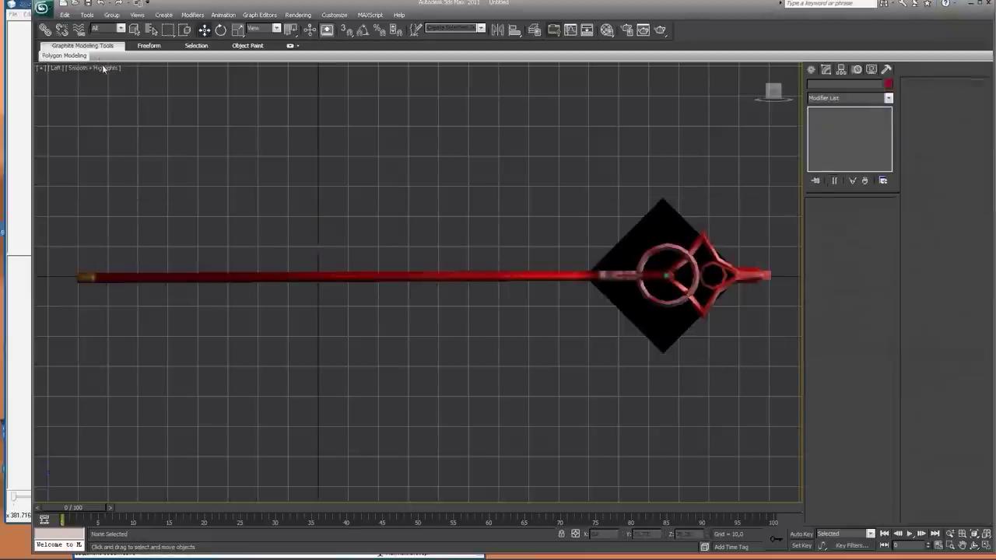
left_click(102, 68)
left_click(121, 96)
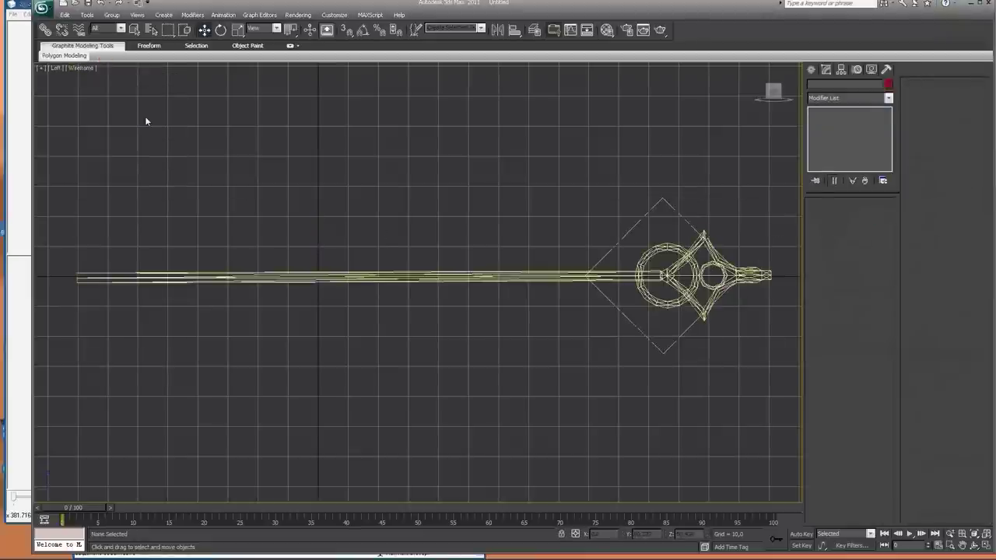
Step: Draw a bone chain along the staff's centre line, from the butt end of the shaft to just beyond the head's tip
left_click(466, 278)
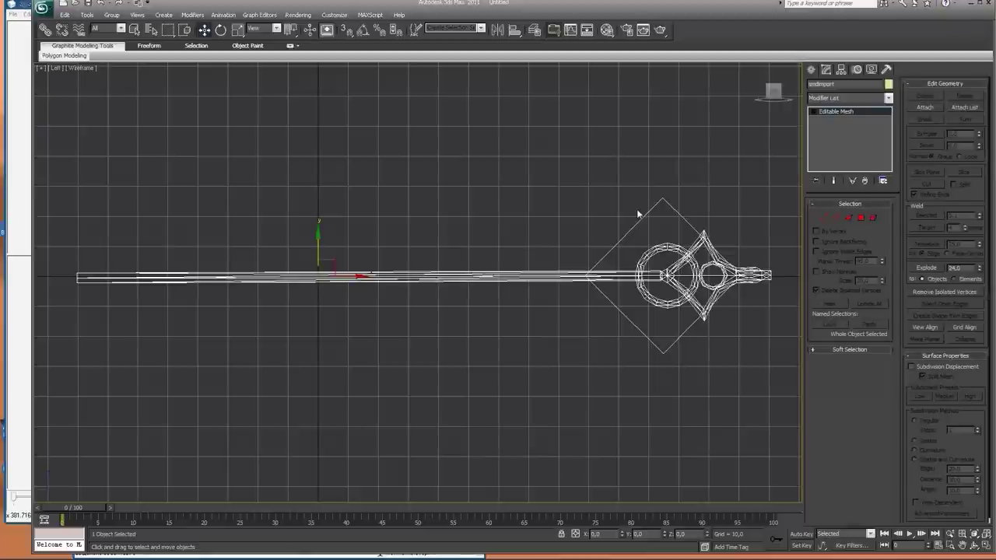
left_click(811, 70)
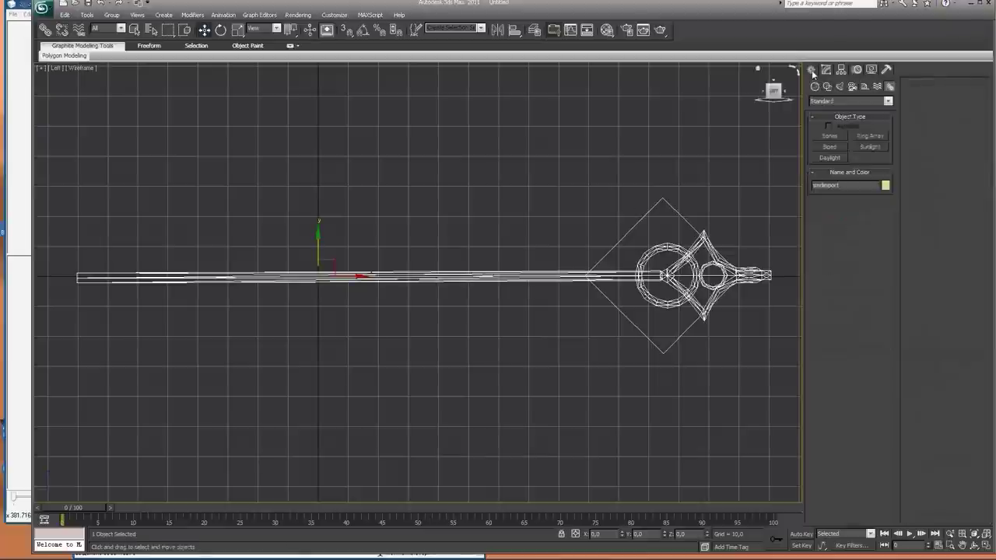
left_click(830, 137)
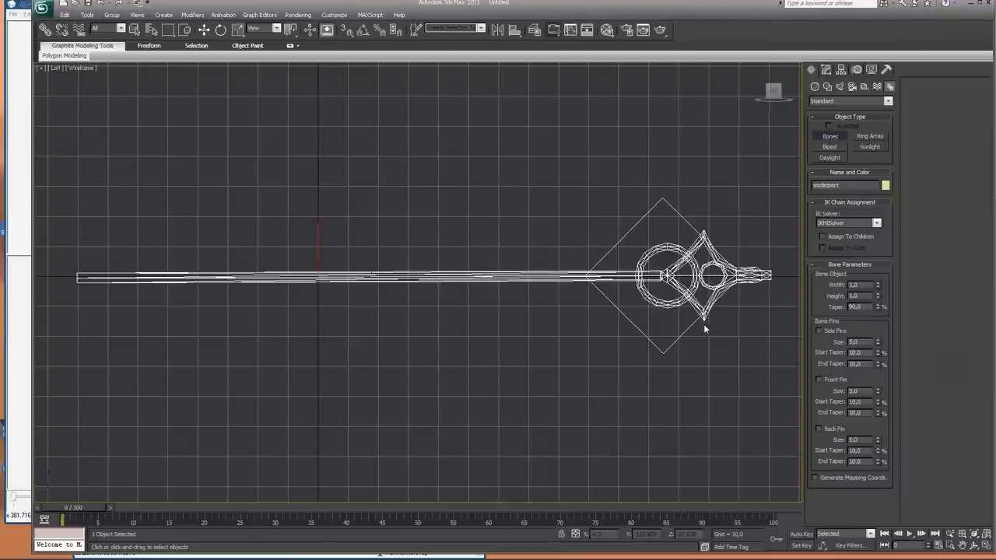
left_click(79, 279, "ctrl")
left_click(79, 278)
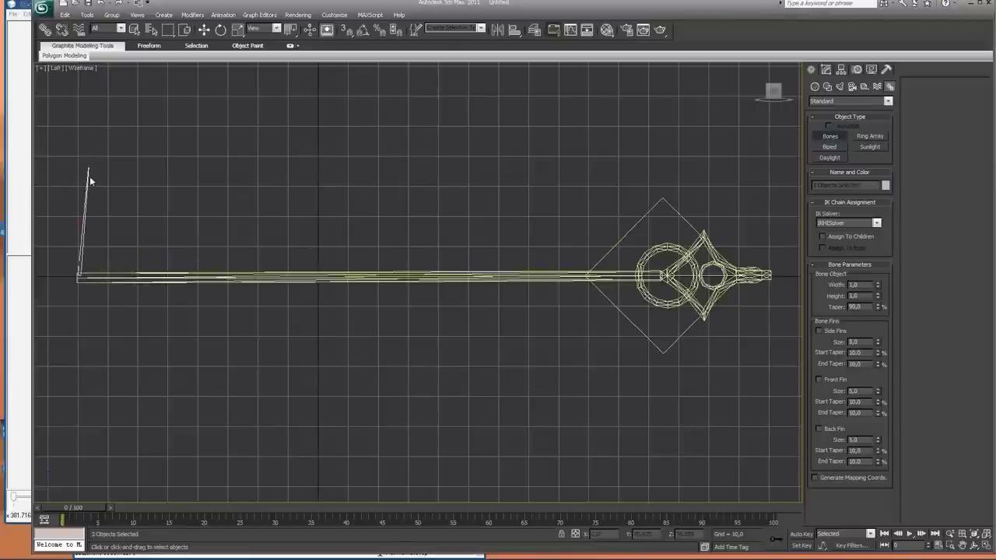
right_click(330, 374)
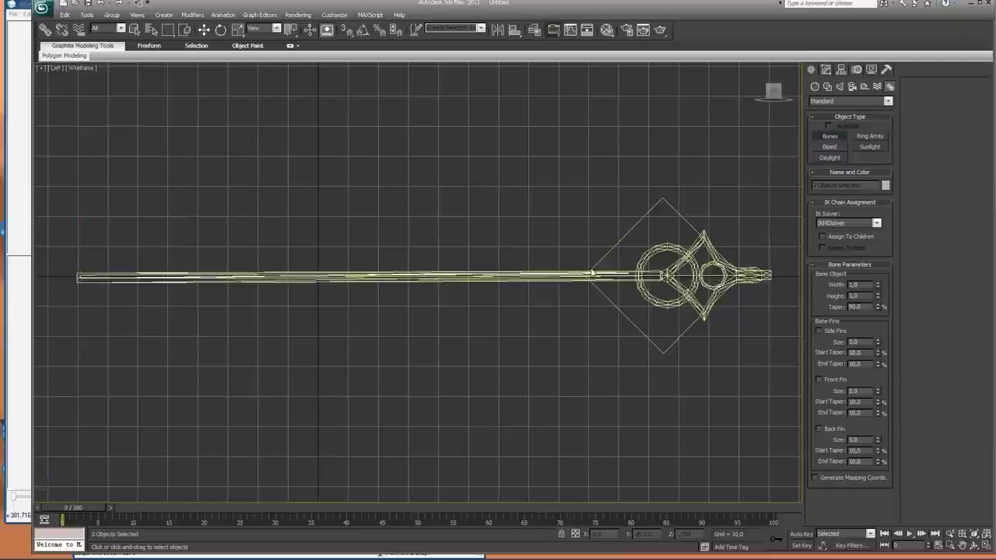
left_click(318, 276, "ctrl")
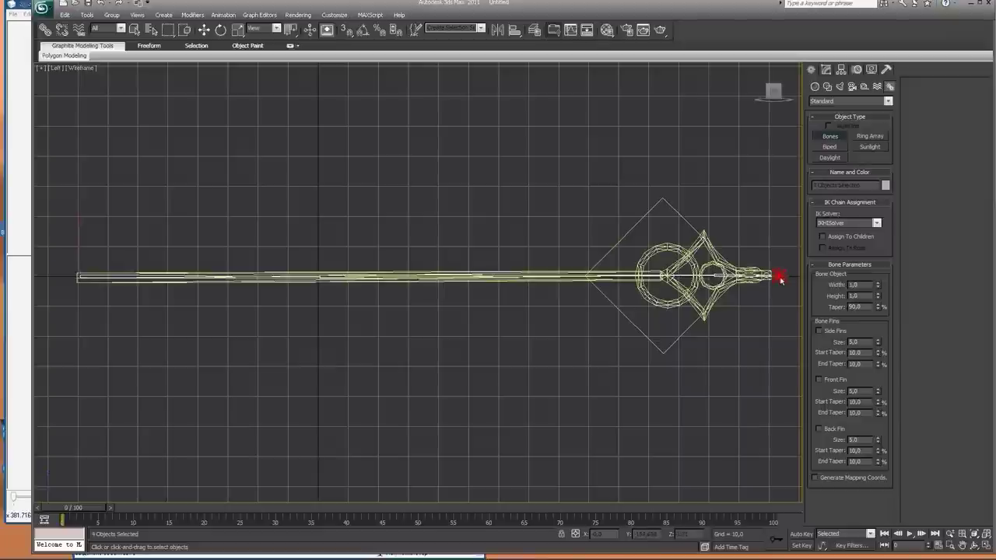
right_click(780, 277)
left_click(780, 276)
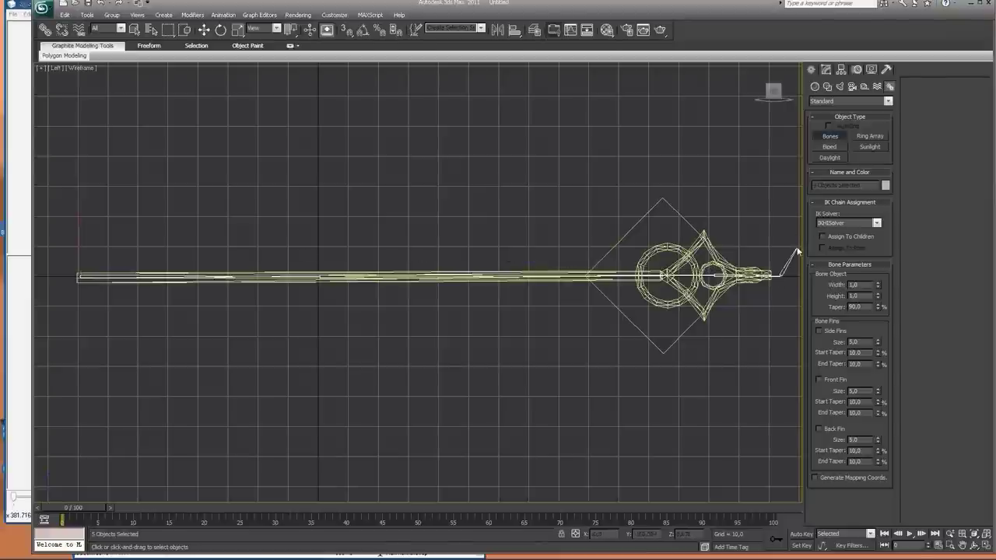
left_click(788, 266)
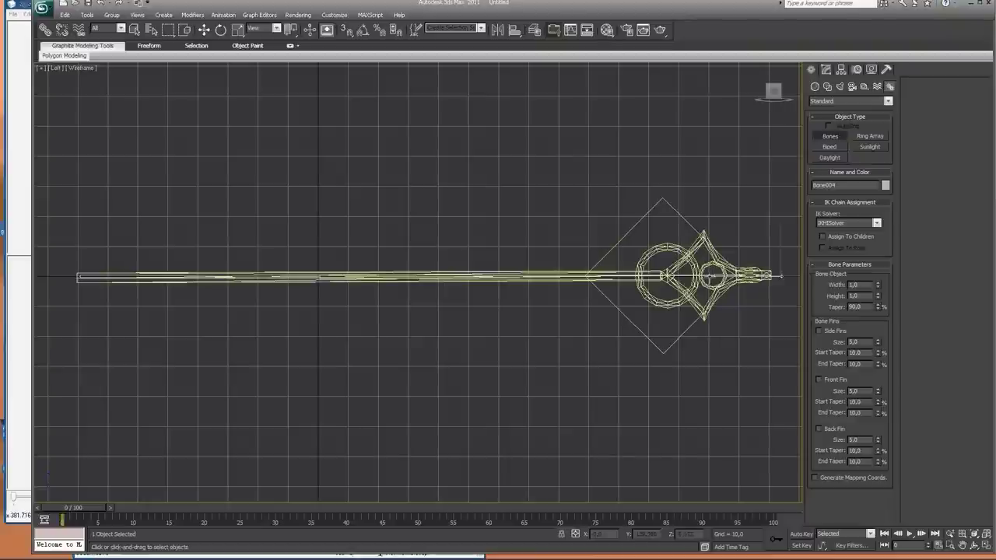
Step: Draw two more bones from the head's small ring, one out to the upper prong tip and one to the lower
left_click(707, 278, "ctrl")
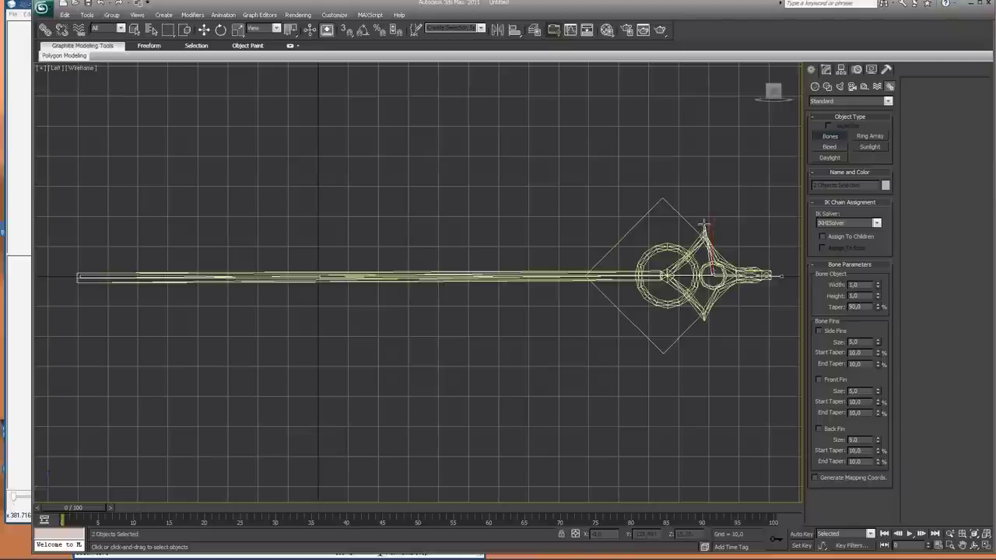
left_click(704, 224)
right_click(703, 224)
left_click(709, 277)
left_click(704, 326)
right_click(777, 295)
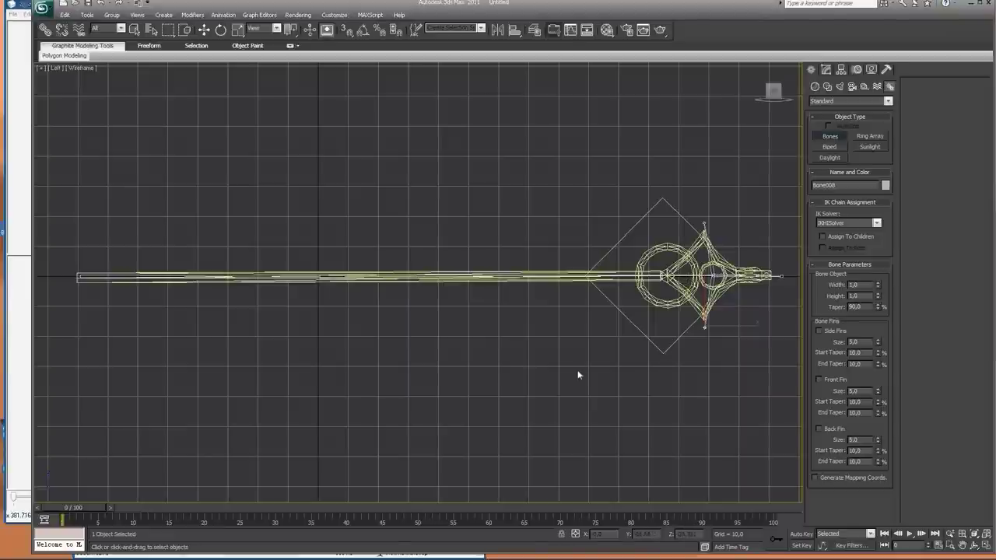
Step: End bone creation by activating the Move tool and display the Left view with Smooth + Highlights shading
scroll(578, 371, "down", 1)
scroll(645, 363, "up", 1)
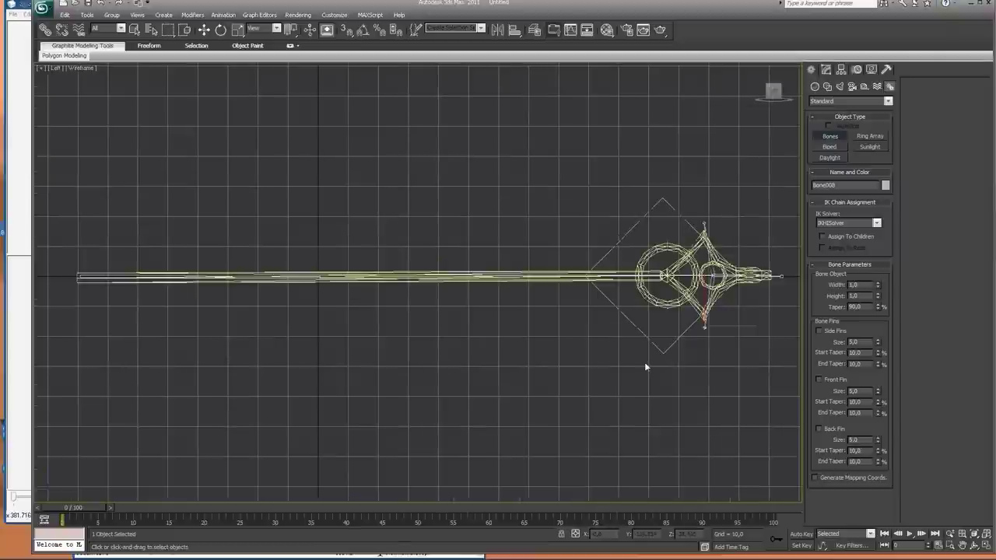
middle_click_drag(645, 366, 634, 352)
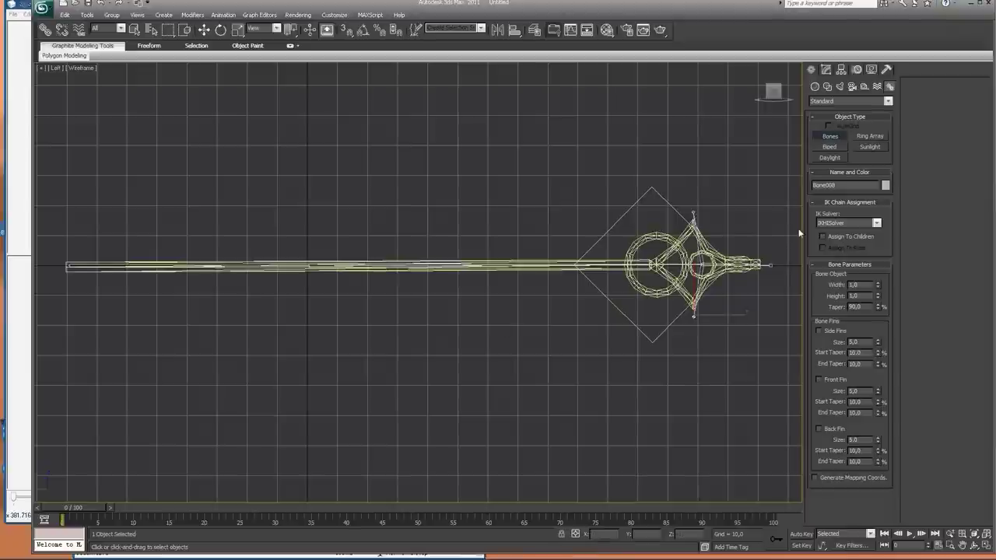
left_click(204, 29)
middle_click_drag(544, 335, 537, 335)
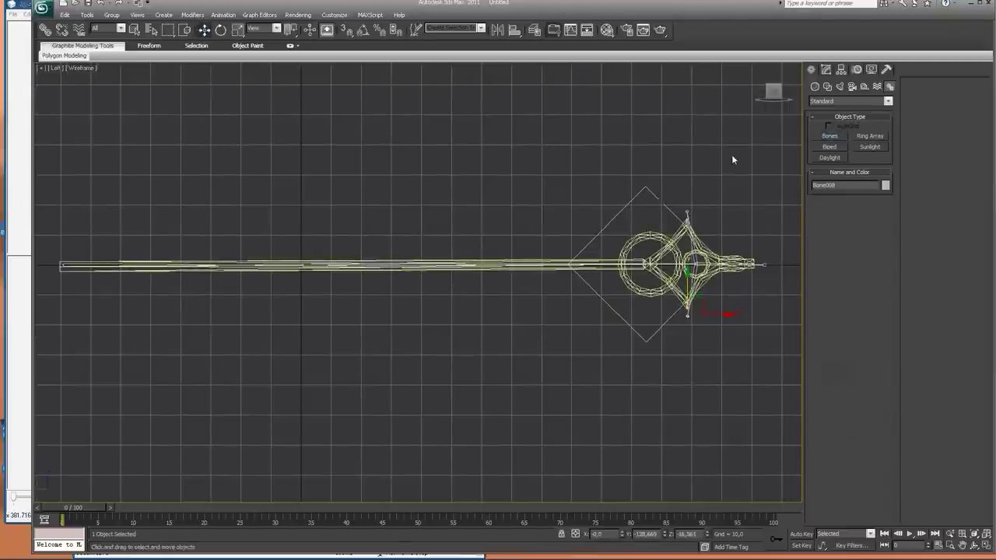
middle_click_drag(533, 338, 535, 328)
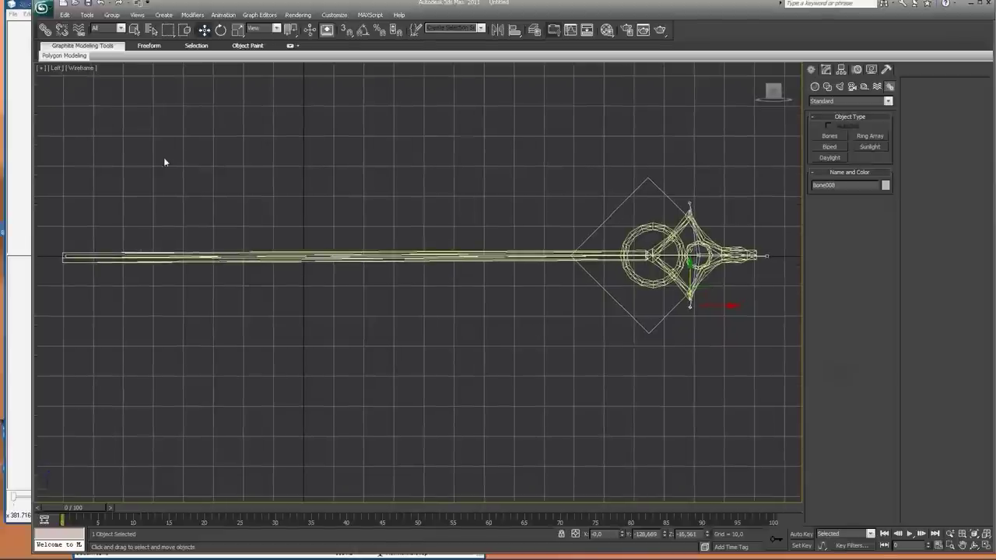
left_click(81, 68)
left_click(109, 78)
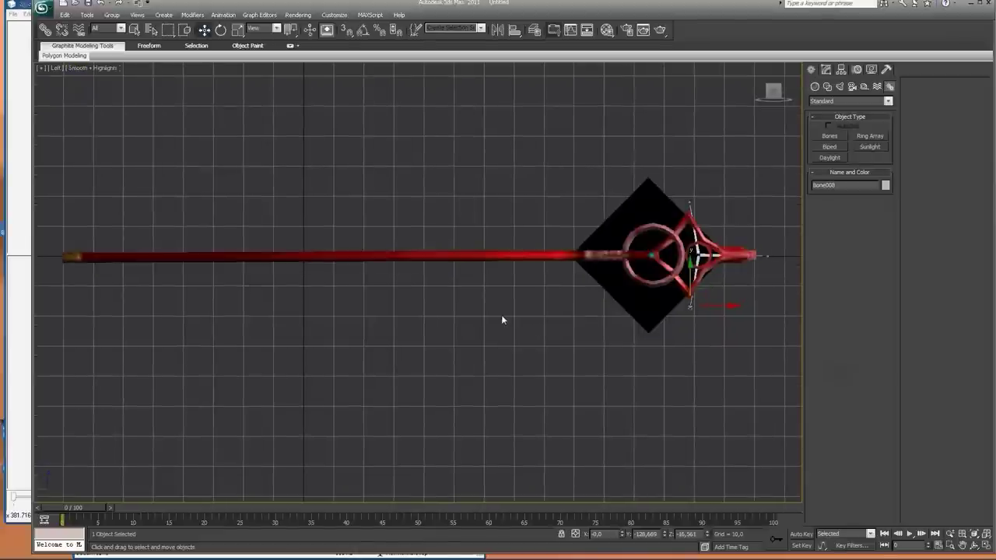
scroll(522, 327, "down", 2)
scroll(524, 323, "up", 2)
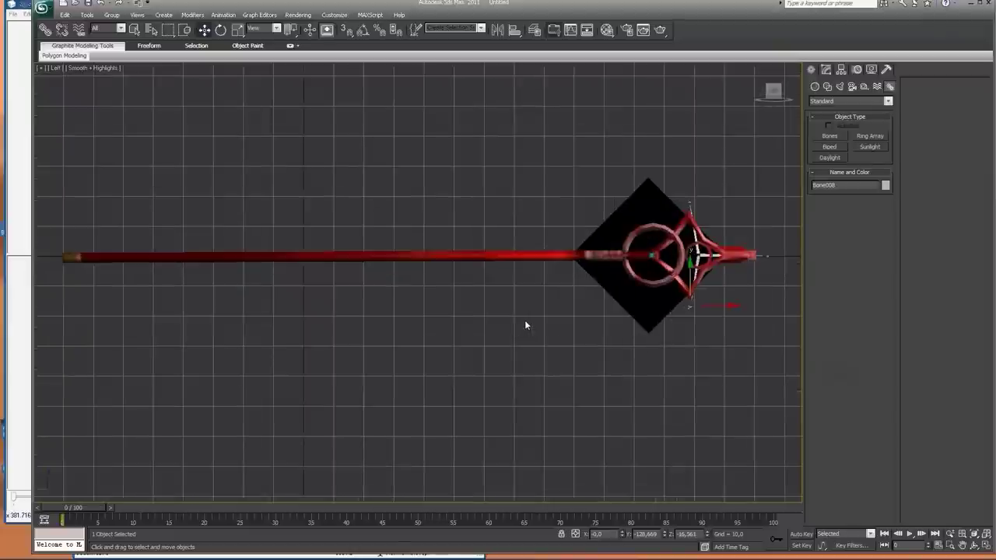
Step: Apply a Skin modifier to the staff mesh
left_click(827, 70)
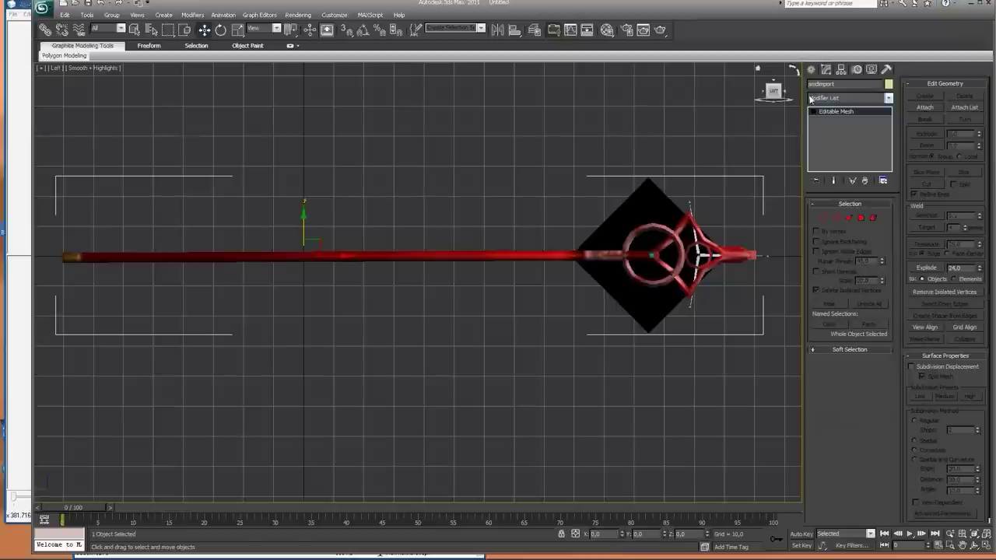
left_click(888, 99)
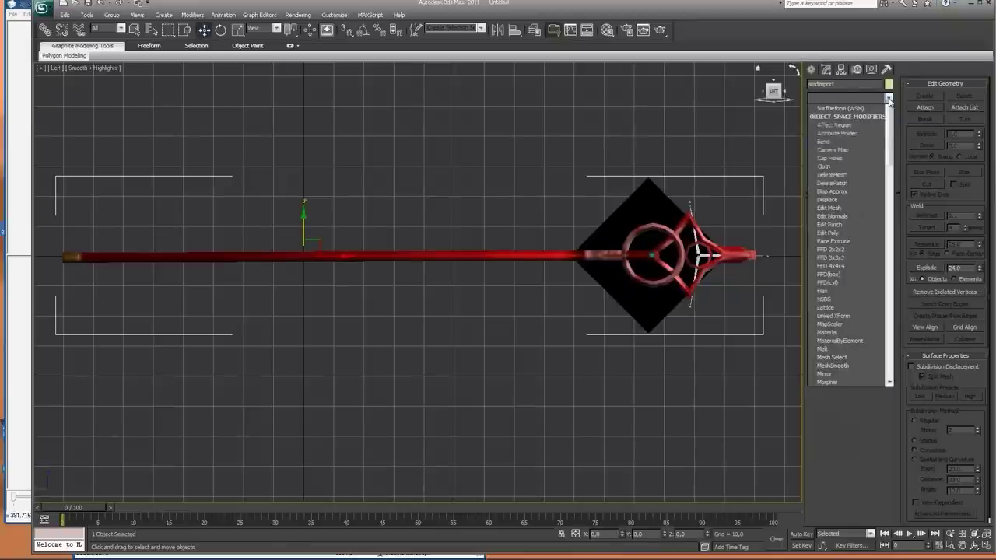
left_click_drag(890, 146, 894, 355)
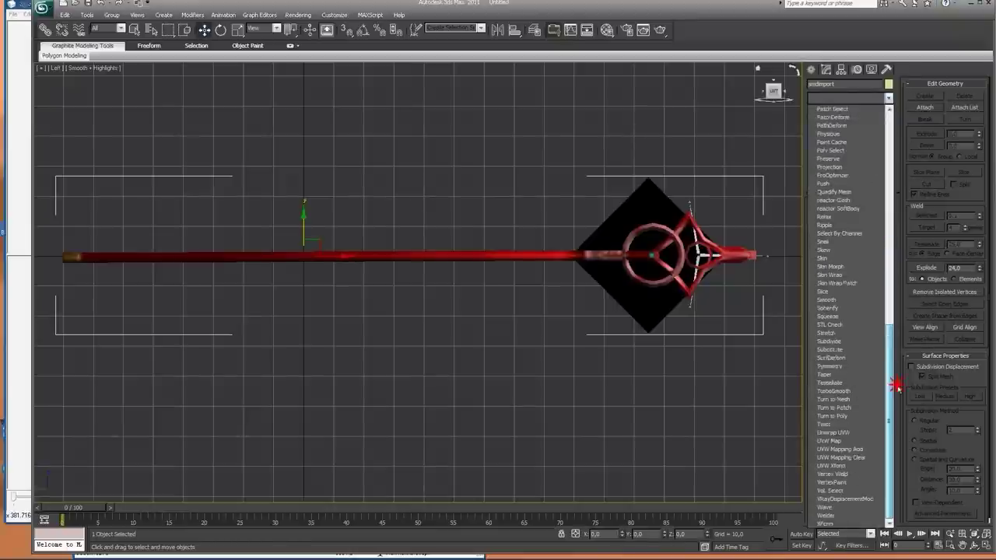
left_click(866, 258)
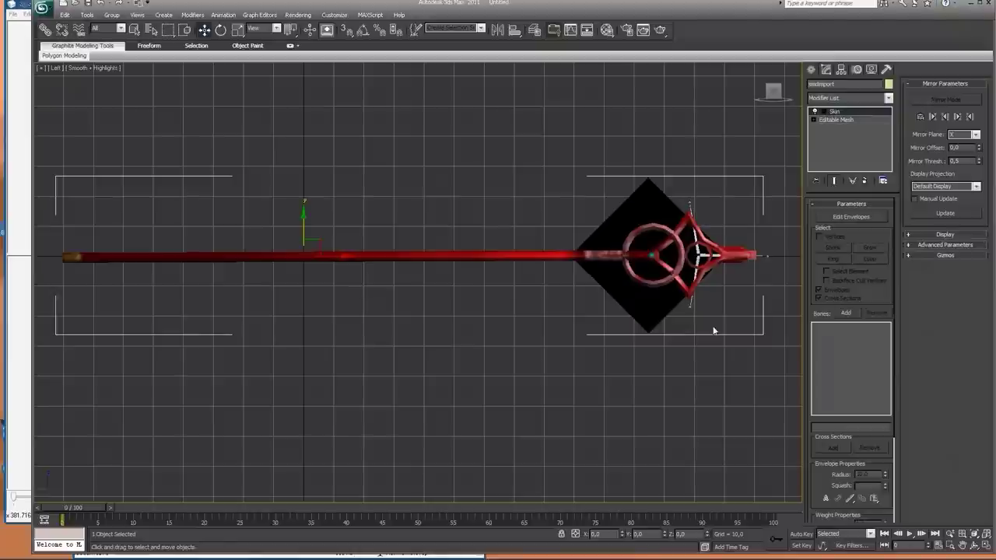
Step: Add all the bones, Bone001 to Bone008, to the staff's Skin modifier
left_click(845, 313)
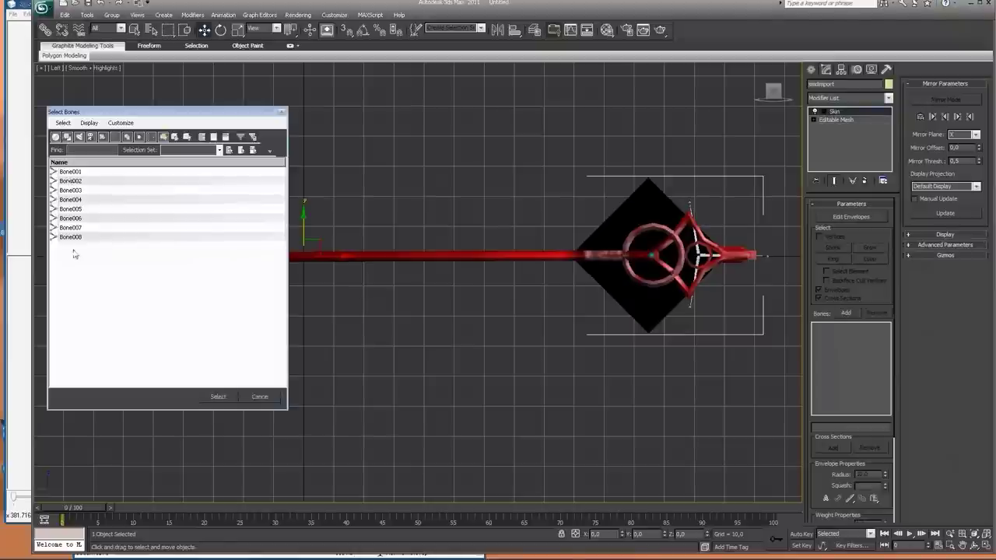
key("ctrl+a")
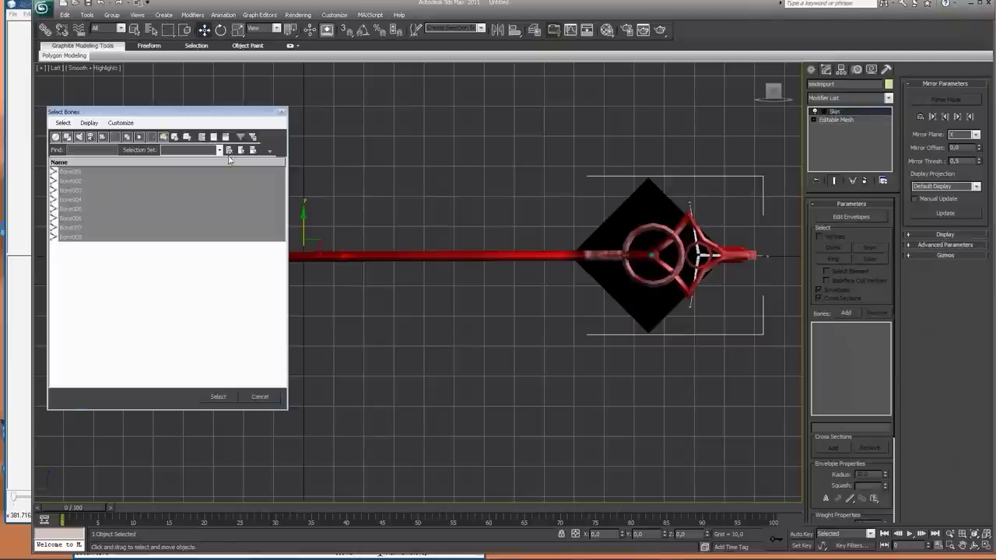
left_click(220, 397)
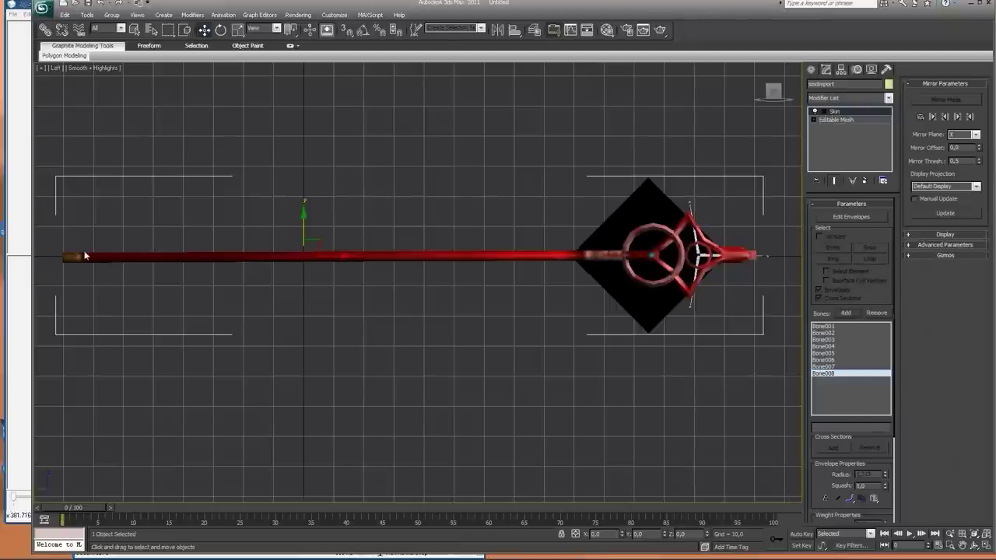
Step: Examine the bones inside the skinned staff in wireframe and return the Left view to Smooth + Highlights
left_click(106, 68)
left_click(118, 97)
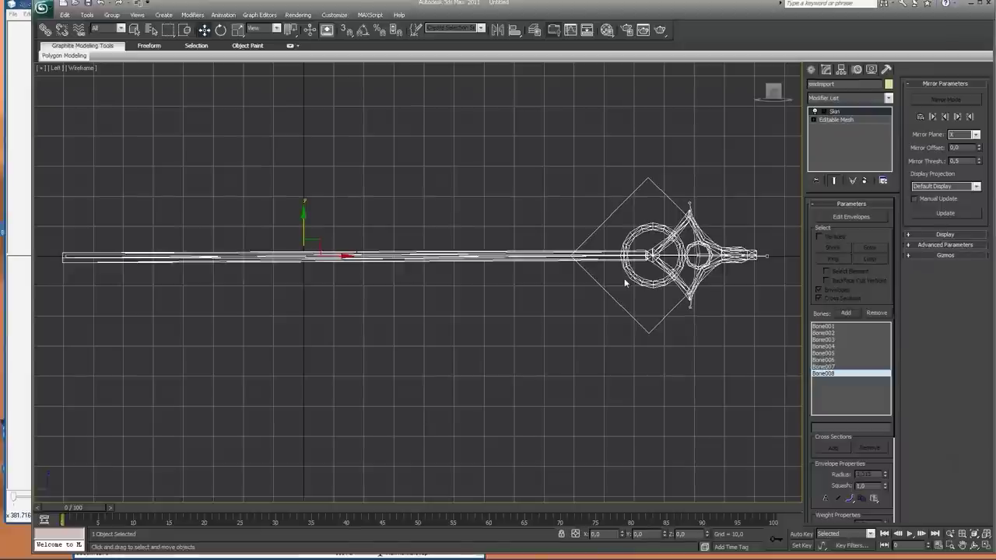
left_click(92, 70)
left_click(97, 78)
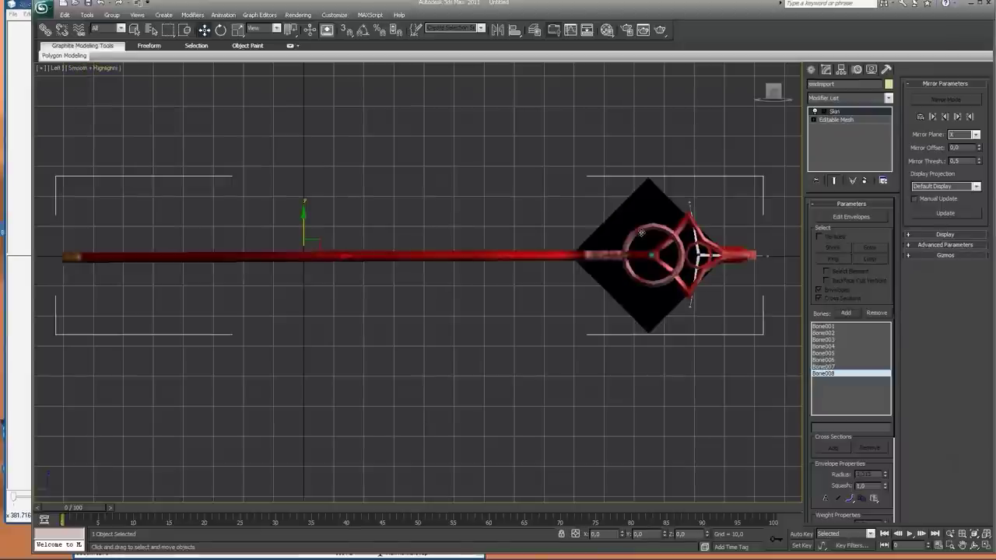
Step: Show the Perspective view full-size and inspect the deselected skinned staff from several angles
left_click(984, 534)
left_click(719, 339)
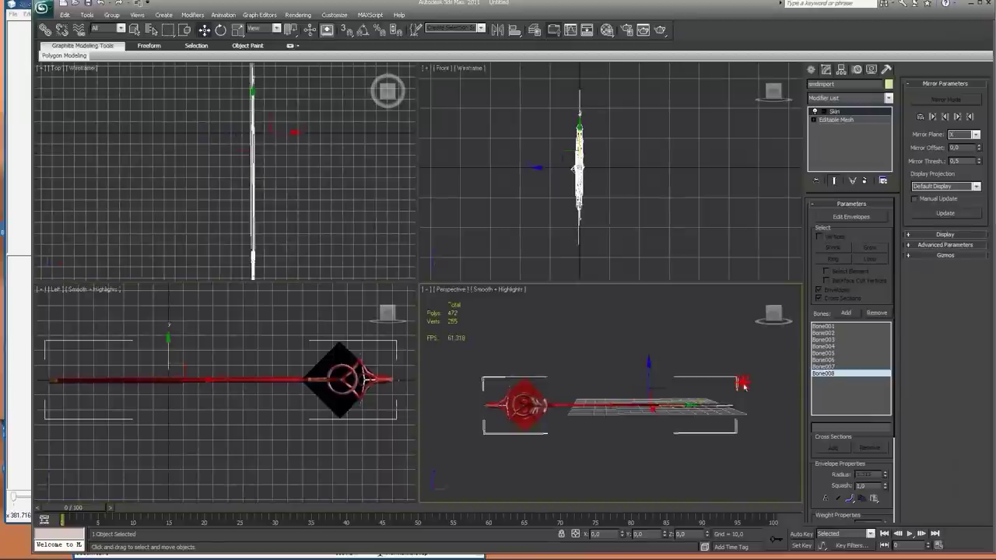
left_click(985, 534)
left_click_drag(760, 103, 774, 124)
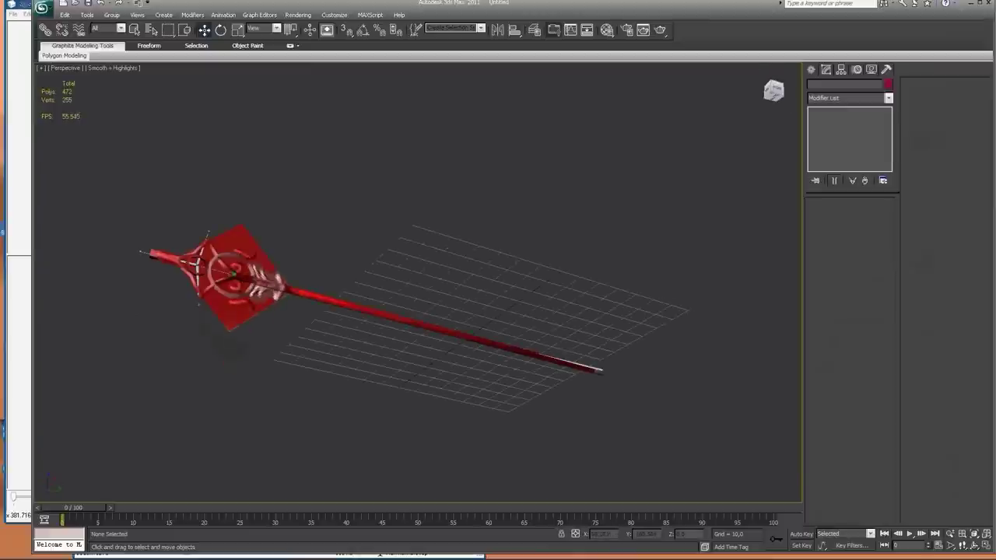
left_click(774, 92)
left_click_drag(774, 92, 783, 104)
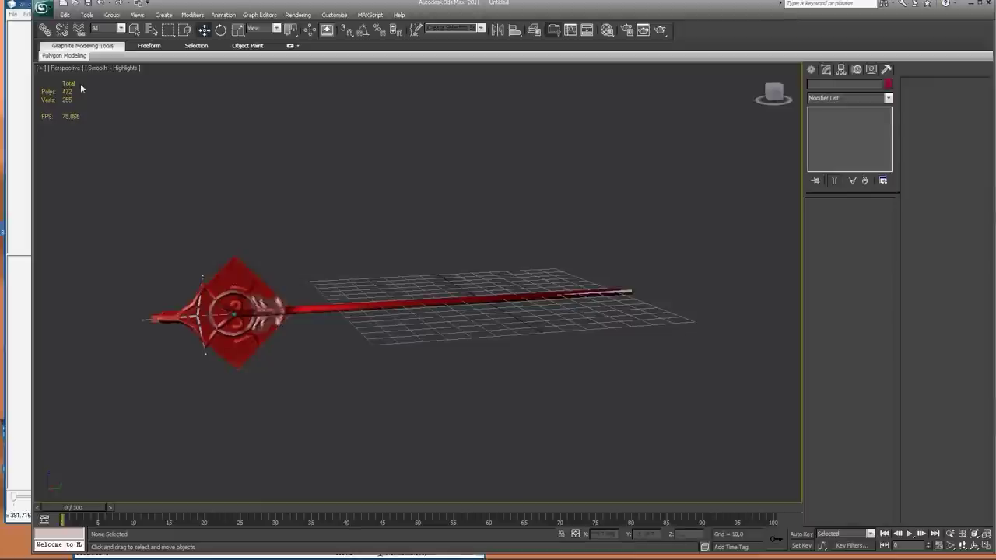
Step: Start exporting the scene as Valve HL2 SMD under the file name devin+.smd in the devin folder
left_click(43, 9)
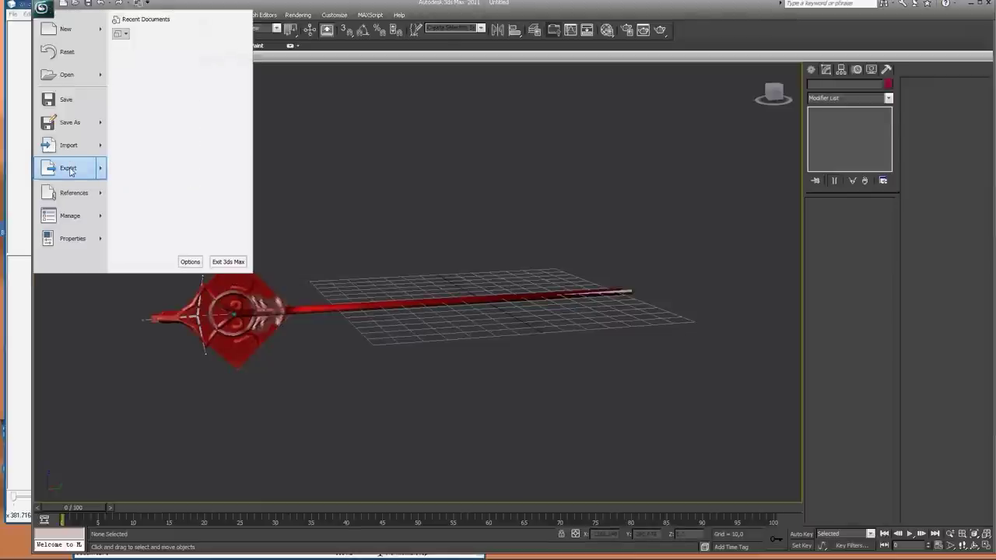
left_click(68, 168)
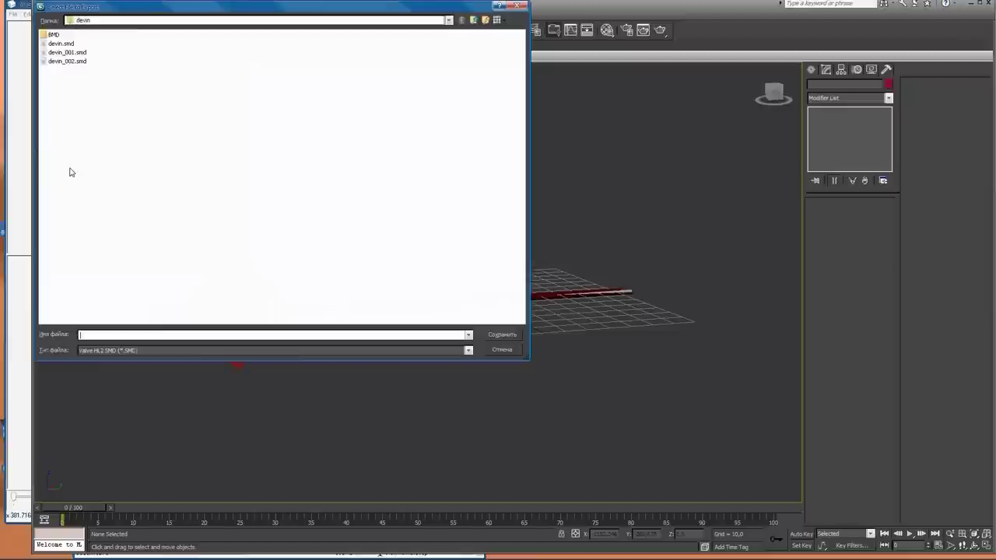
left_click(468, 351)
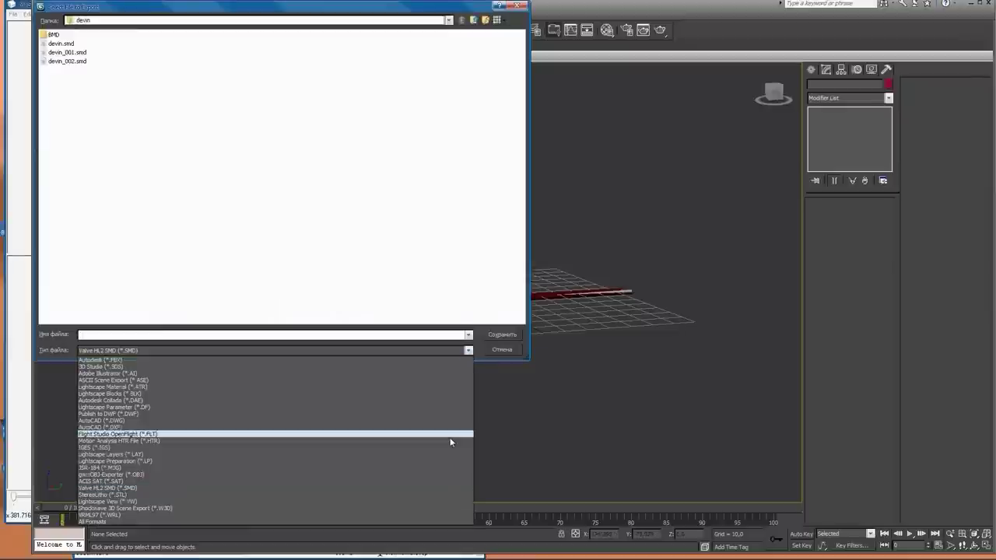
left_click(387, 489)
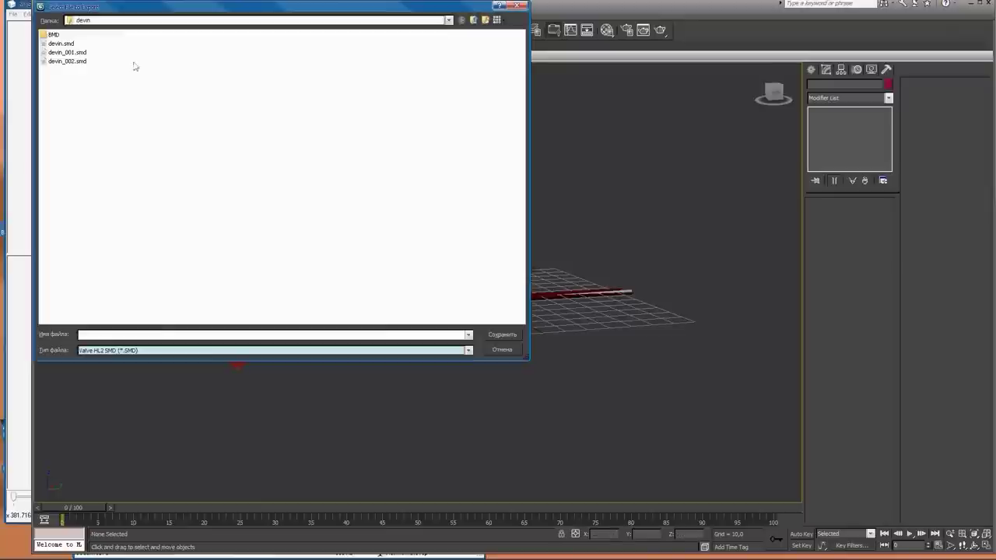
left_click(61, 43)
right_click(62, 44)
left_click(150, 325)
key("Left")
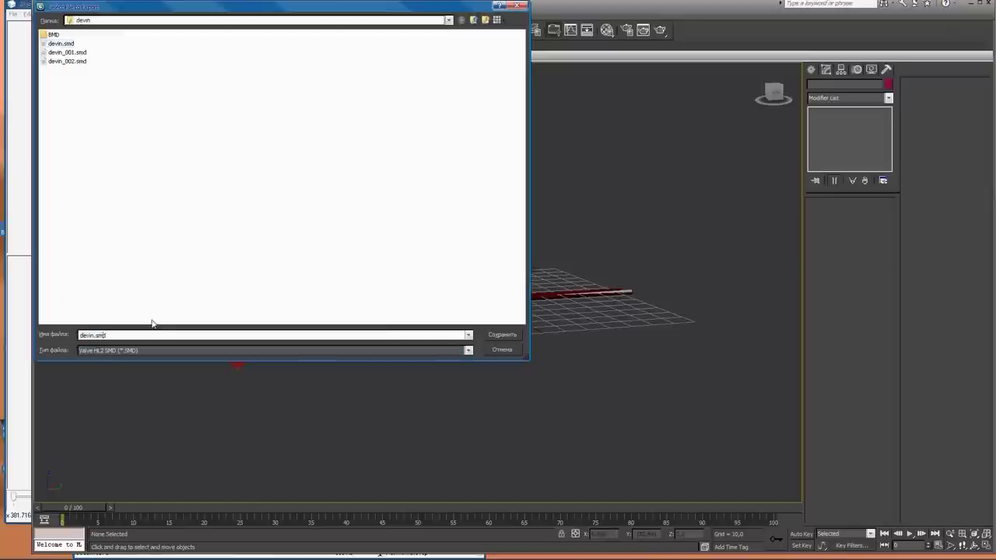
key("Left")
type("+")
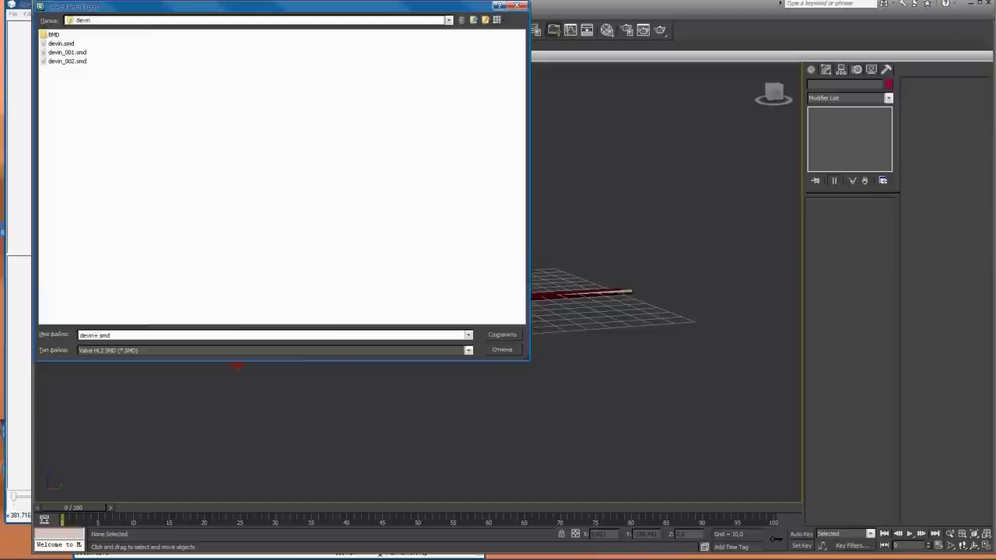
type("1")
key("Return")
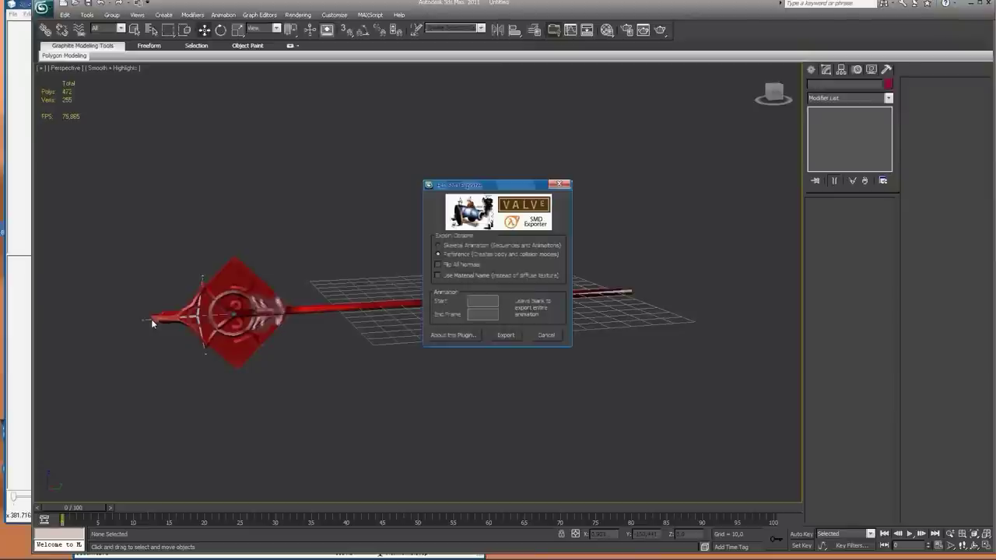
Step: Export the SMD with the Reference option for body and collision models and close the confirmation
left_click(465, 184)
left_click_drag(465, 185, 466, 136)
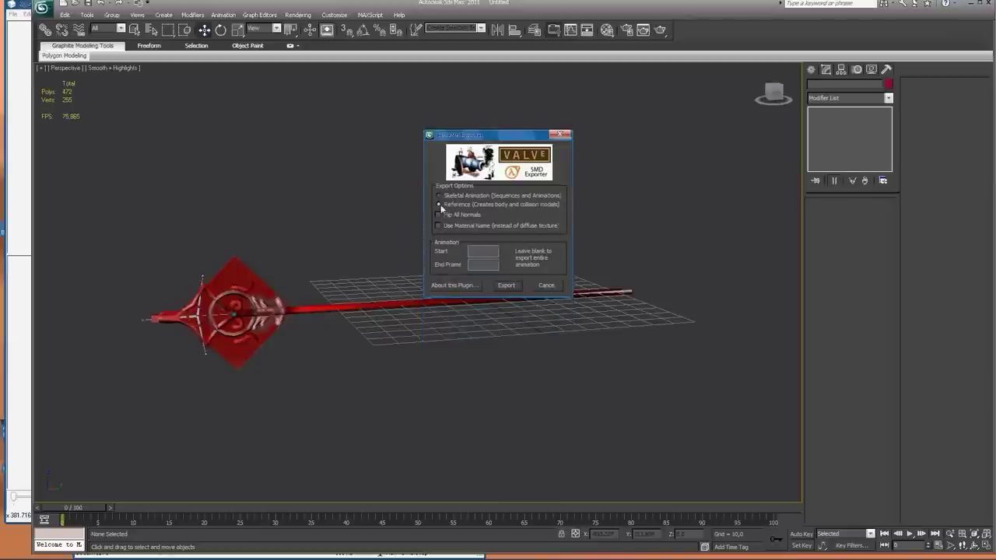
left_click(506, 286)
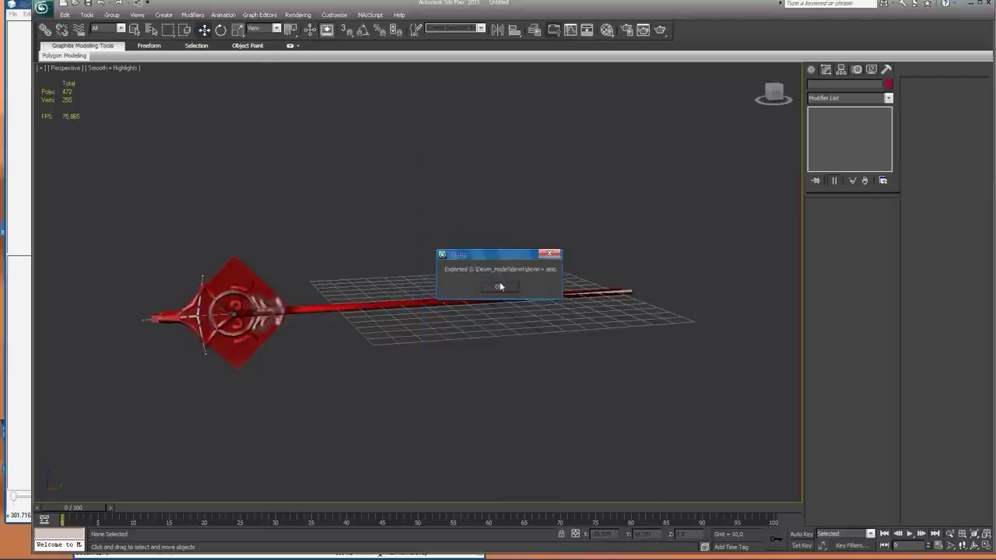
left_click(500, 287)
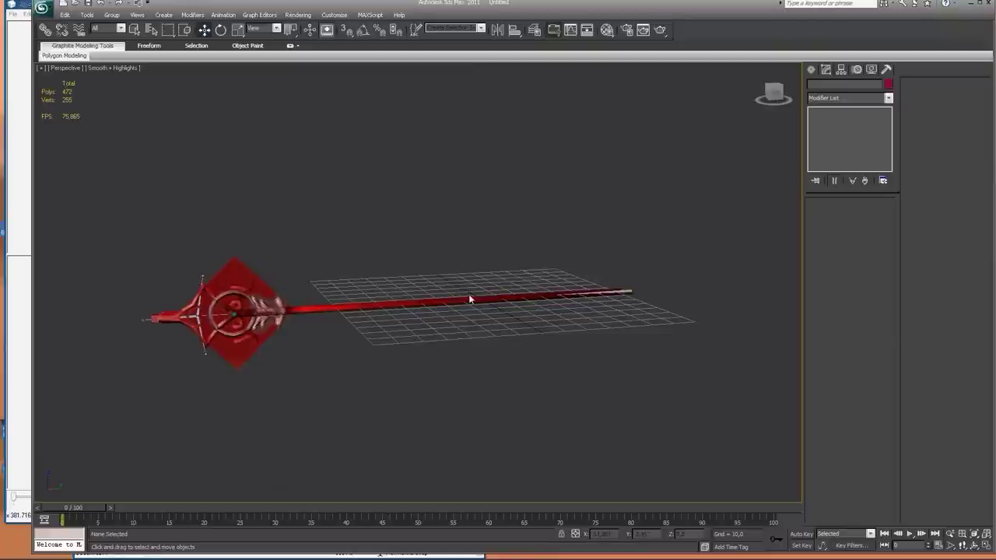
Step: Switch to MilkShape 3D and import devin+.smd as Half-Life SMD with triangles, skeleton and renamed bones
left_click(23, 314)
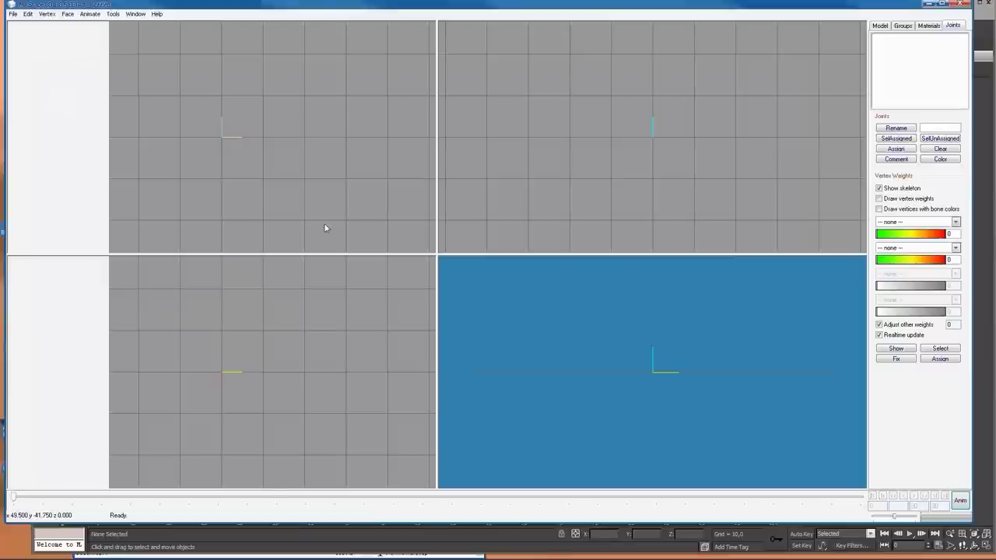
left_click(13, 14)
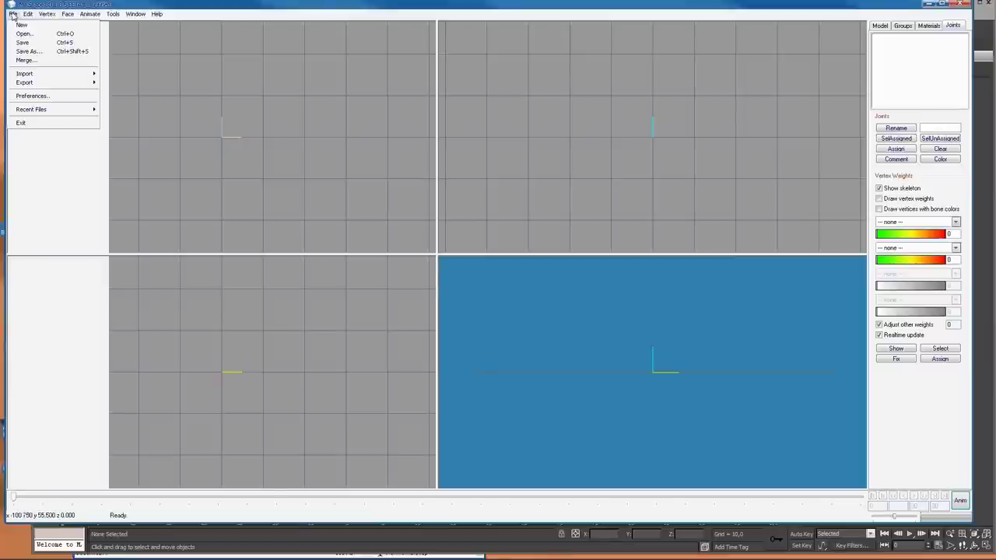
mouse_move(69, 75)
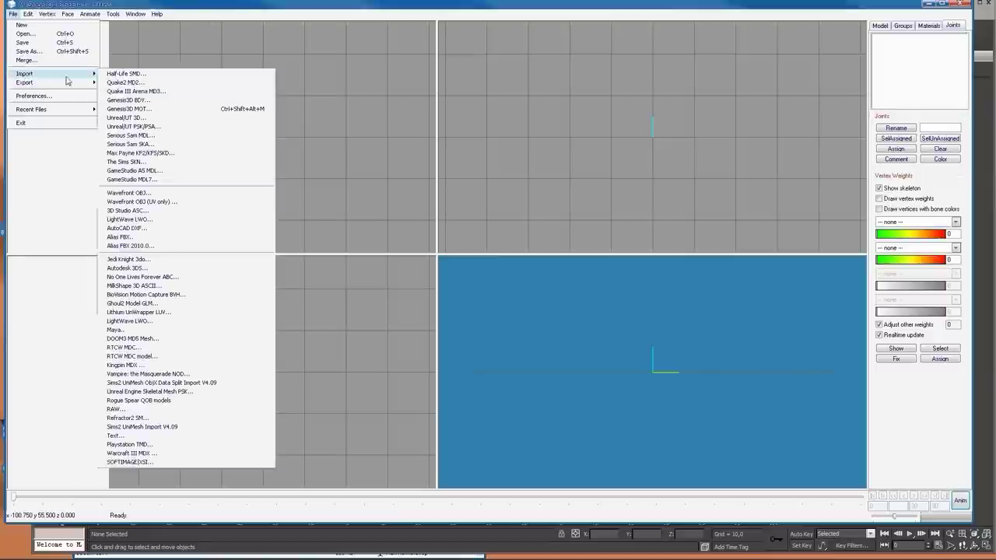
left_click(141, 74)
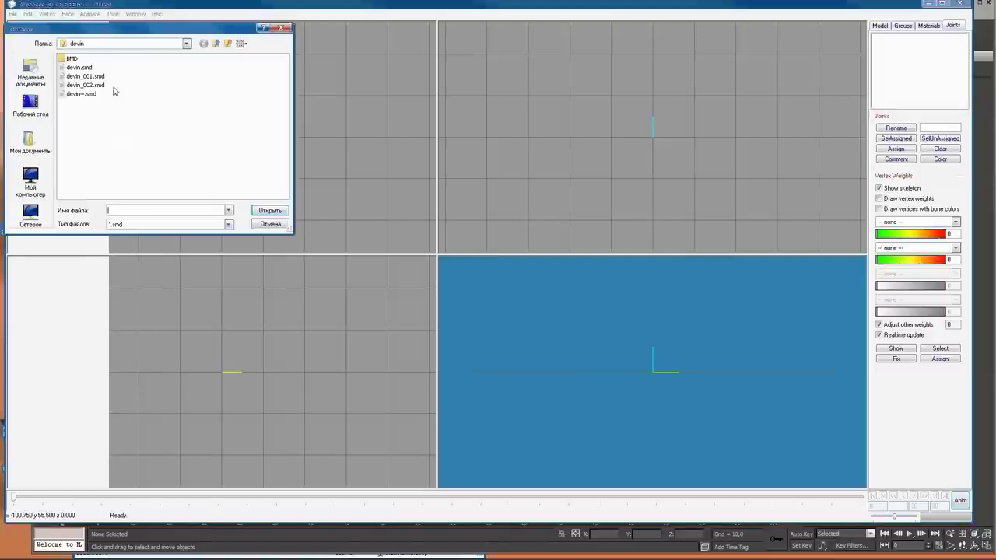
left_click(82, 94)
double_click(84, 95)
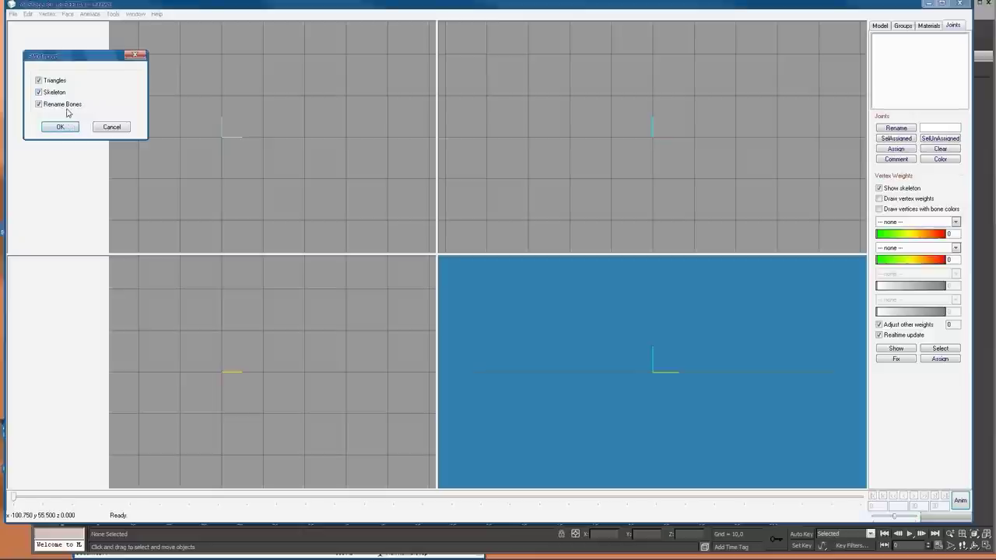
left_click_drag(86, 56, 607, 166)
left_click(582, 237)
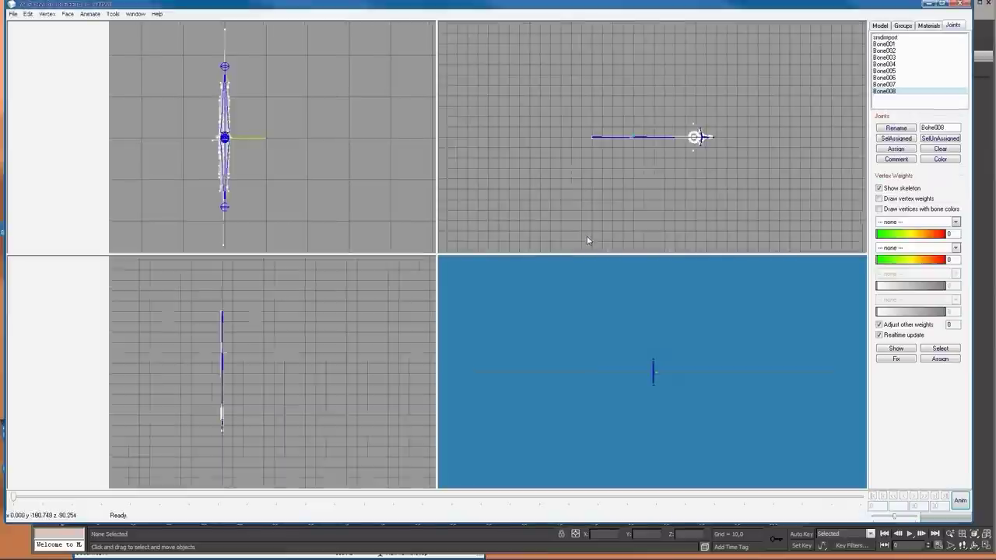
Step: Maximize the textured 3D view and inspect the imported staff and its skeleton from several angles
mouse_move(713, 396)
left_mouse_down()
mouse_move(632, 389)
mouse_move(629, 256)
mouse_move(620, 319)
mouse_move(618, 297)
mouse_move(628, 295)
left_mouse_up()
right_click(645, 301)
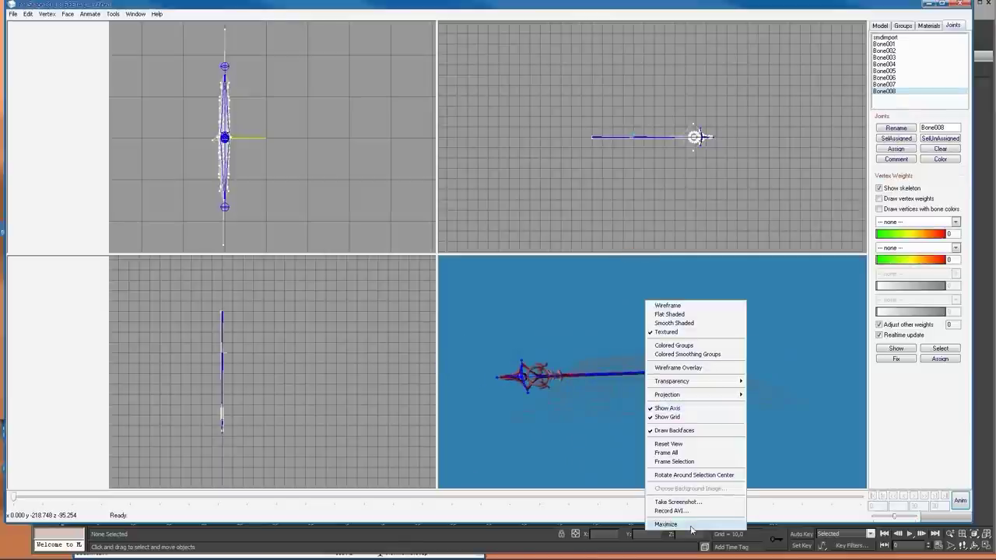
left_click(666, 523)
mouse_move(521, 191)
left_mouse_down()
mouse_move(562, 189)
mouse_move(519, 189)
mouse_move(493, 173)
mouse_move(534, 166)
mouse_move(526, 172)
left_mouse_up()
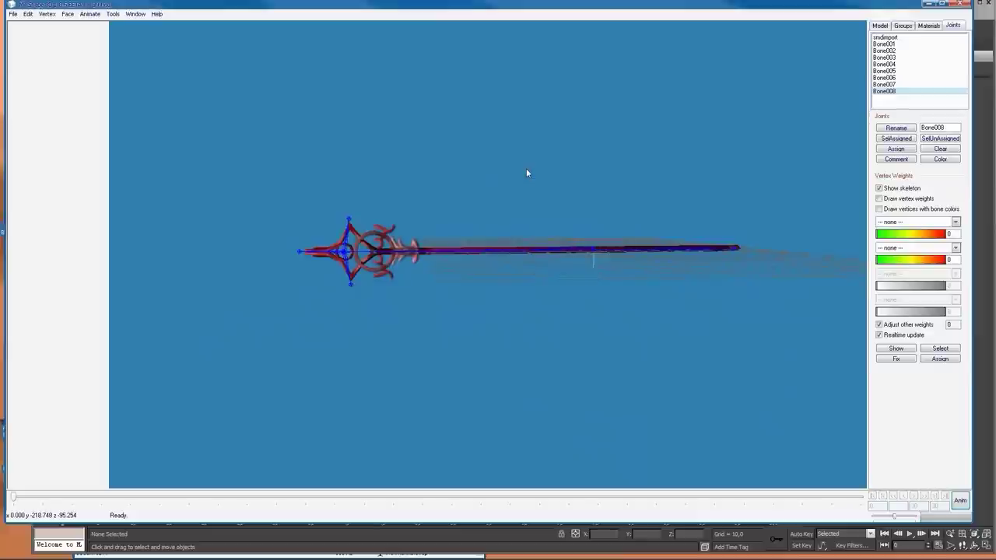
mouse_move(643, 207)
left_mouse_down()
mouse_move(649, 275)
mouse_move(674, 218)
mouse_move(691, 209)
mouse_move(604, 207)
mouse_move(640, 207)
left_mouse_up()
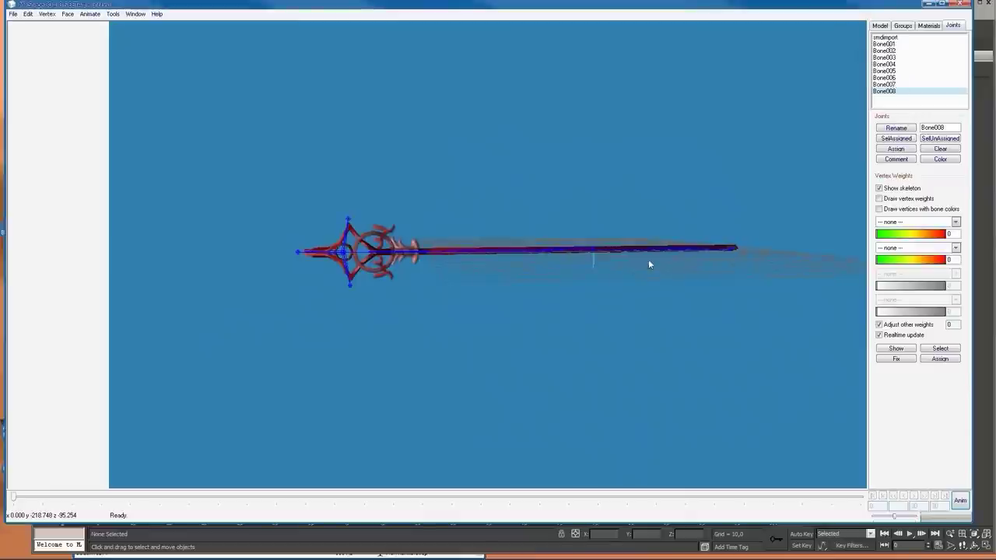
mouse_move(607, 244)
left_mouse_down()
mouse_move(607, 257)
mouse_move(623, 235)
mouse_move(612, 232)
left_mouse_up()
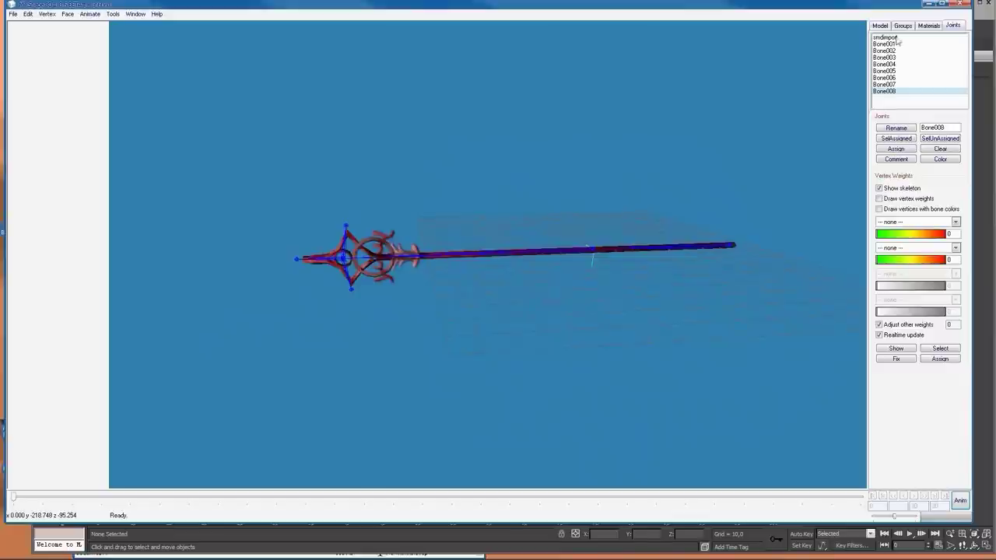
Step: Delete the smdimport joint from the staff's skeleton
left_click(897, 39)
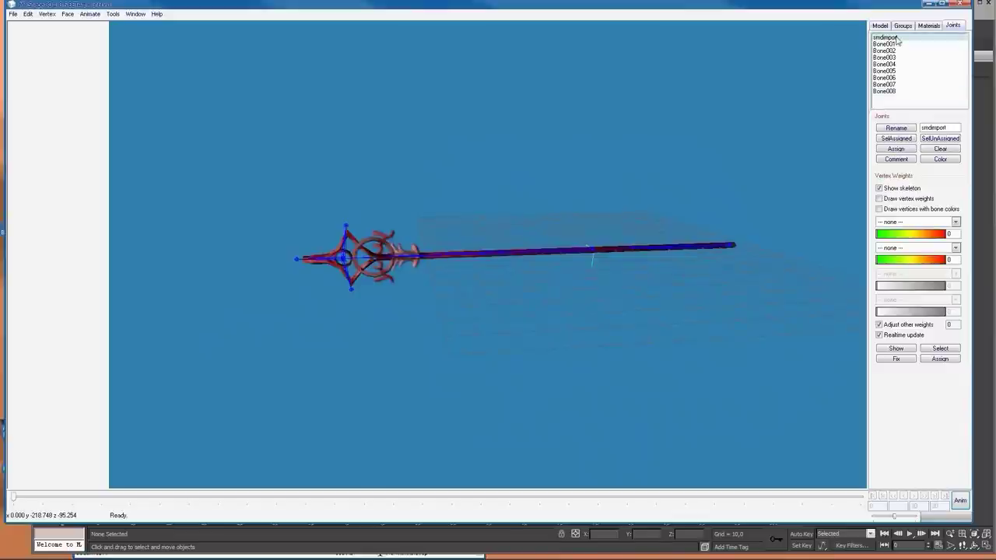
mouse_move(693, 242)
left_mouse_down()
mouse_move(691, 165)
mouse_move(682, 265)
mouse_move(695, 246)
mouse_move(630, 251)
left_mouse_up()
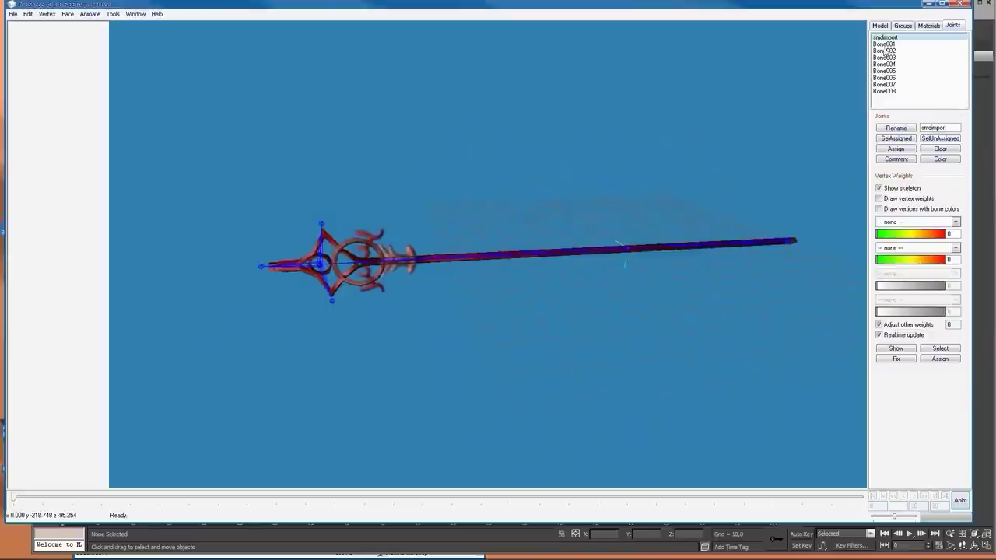
key("Delete")
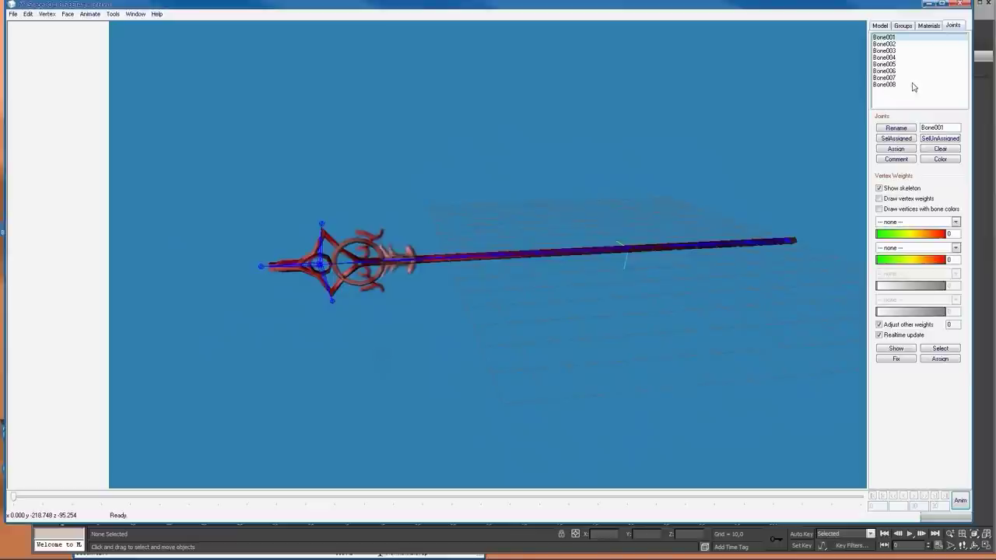
Step: Check where Bone008, Bone006 and Bone004 sit on the staff's head
left_click(889, 85)
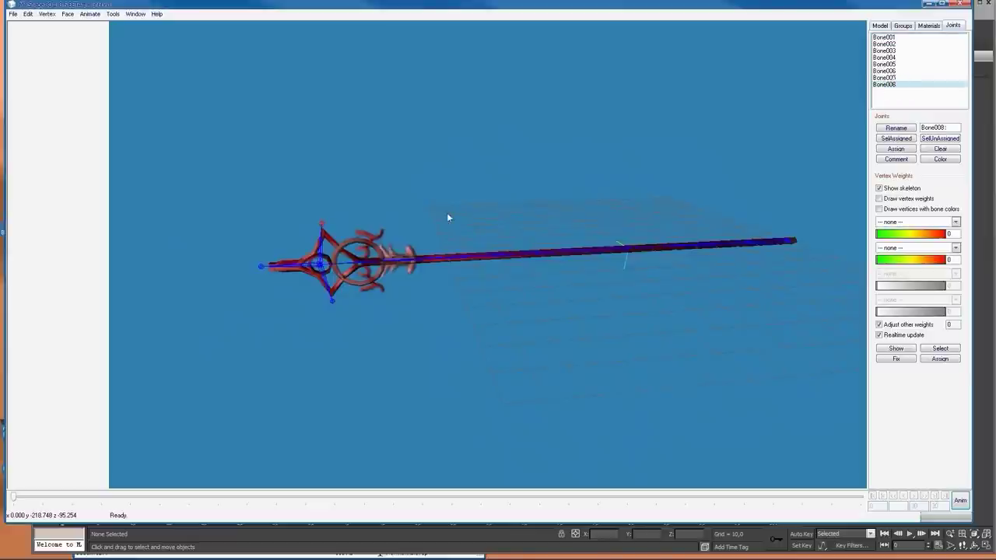
left_click(894, 71)
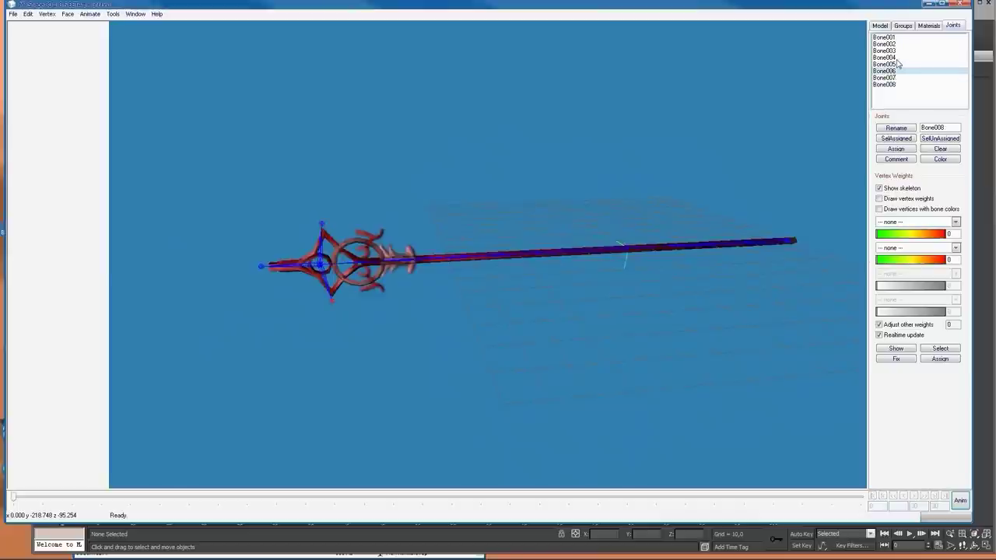
left_click(894, 58)
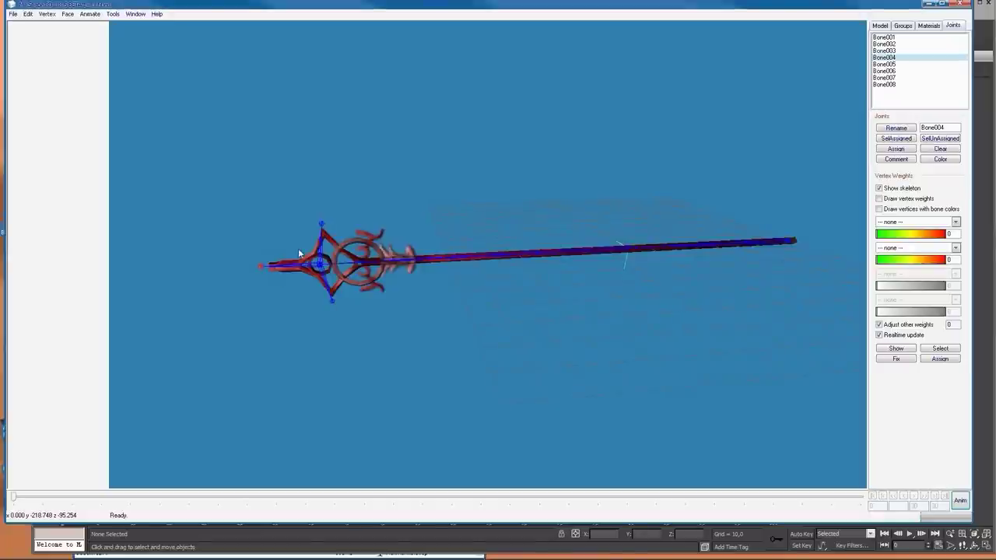
mouse_move(702, 192)
left_mouse_down()
mouse_move(717, 165)
mouse_move(658, 158)
mouse_move(645, 167)
mouse_move(676, 166)
left_mouse_up()
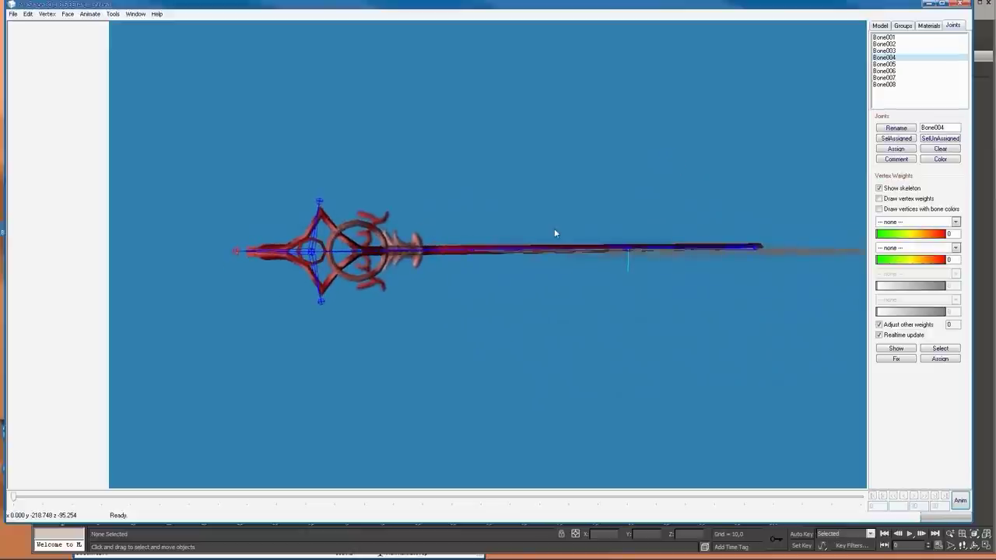
mouse_move(467, 229)
left_mouse_down()
mouse_move(492, 225)
mouse_move(460, 224)
left_mouse_up()
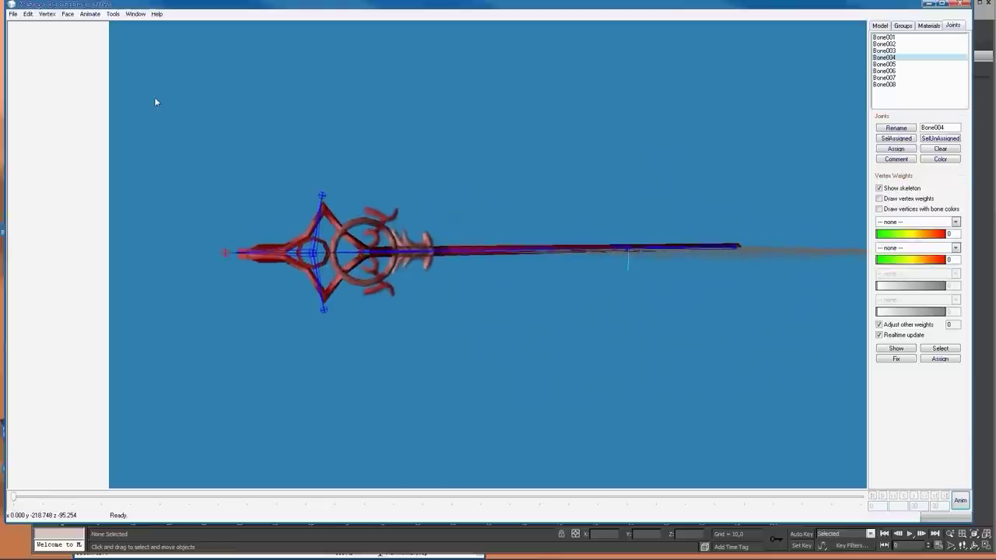
Step: Refresh the textures and inspect the staff with no joint selected
left_click(28, 14)
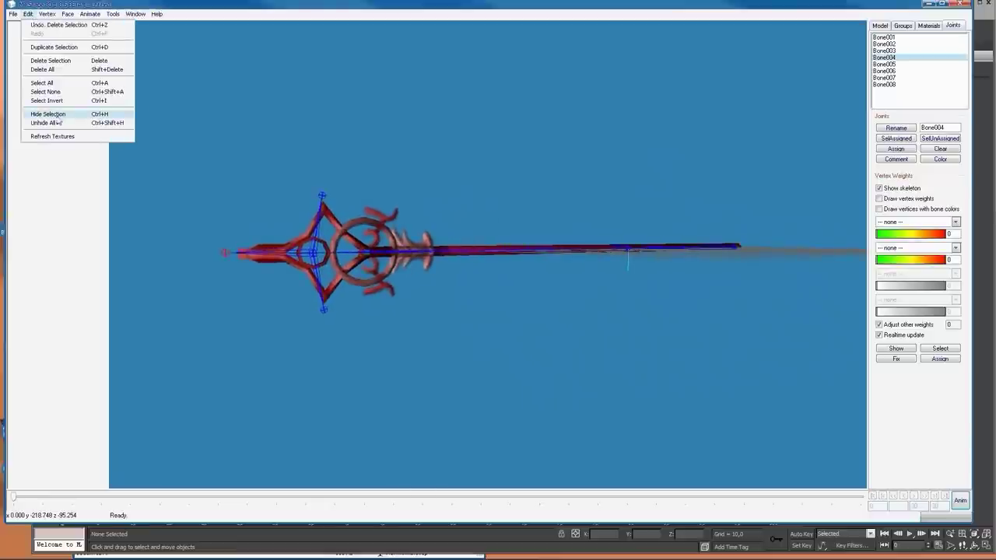
left_click(52, 137)
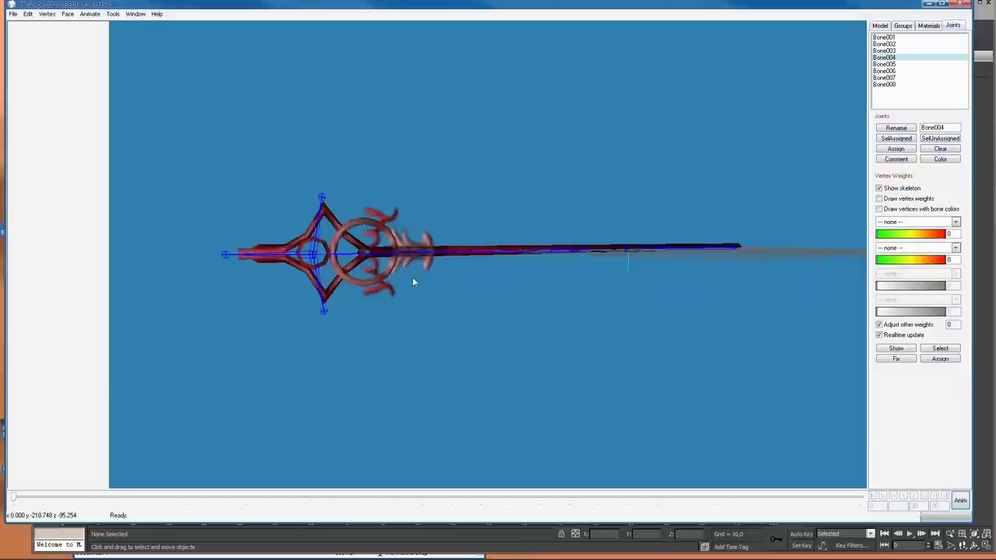
left_click_drag(396, 250, 426, 254)
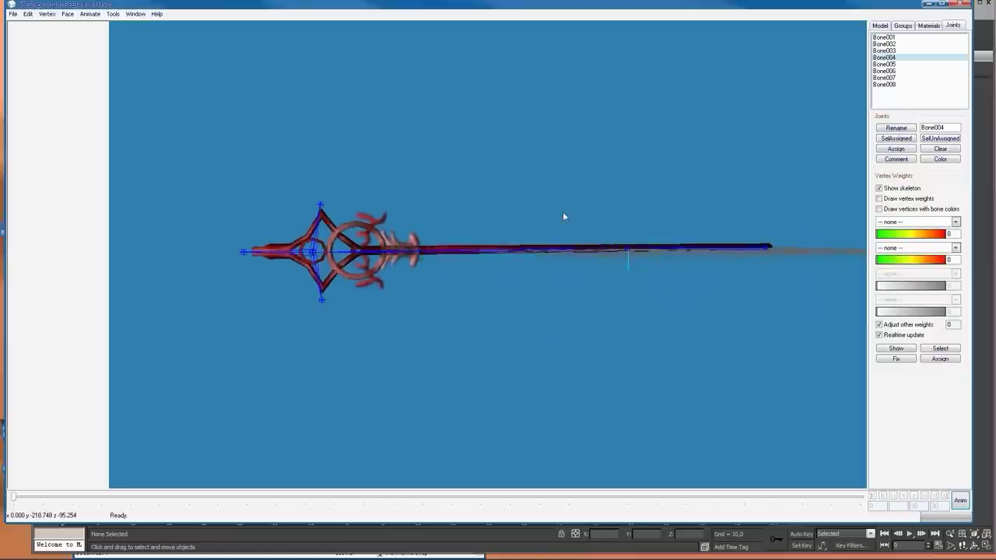
left_click_drag(562, 212, 647, 233)
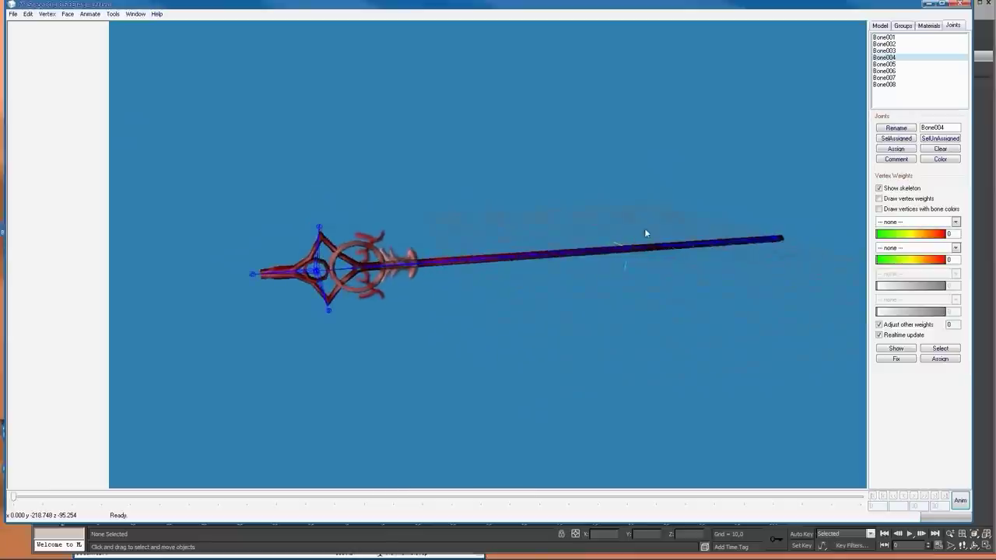
Step: Export the cleaned staff as a Half-Life SMD reference file named devin++.smd in the devin folder
left_click(13, 13)
mouse_move(31, 81)
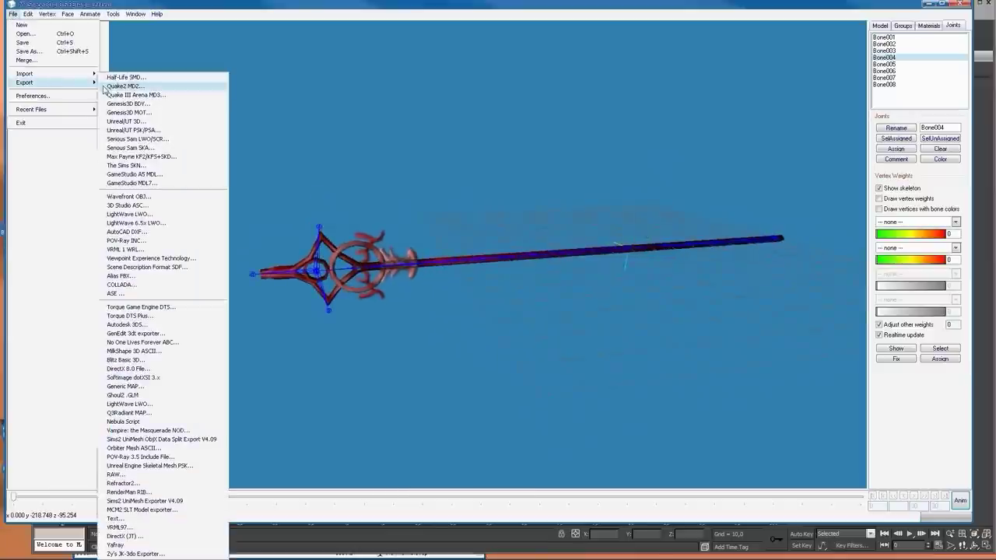
left_click(136, 77)
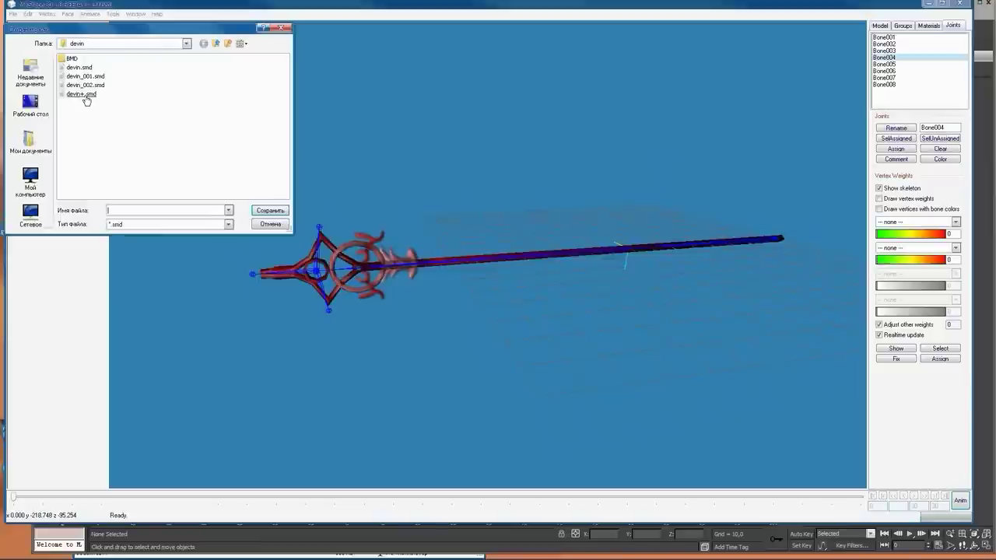
right_click(84, 94)
key("Escape")
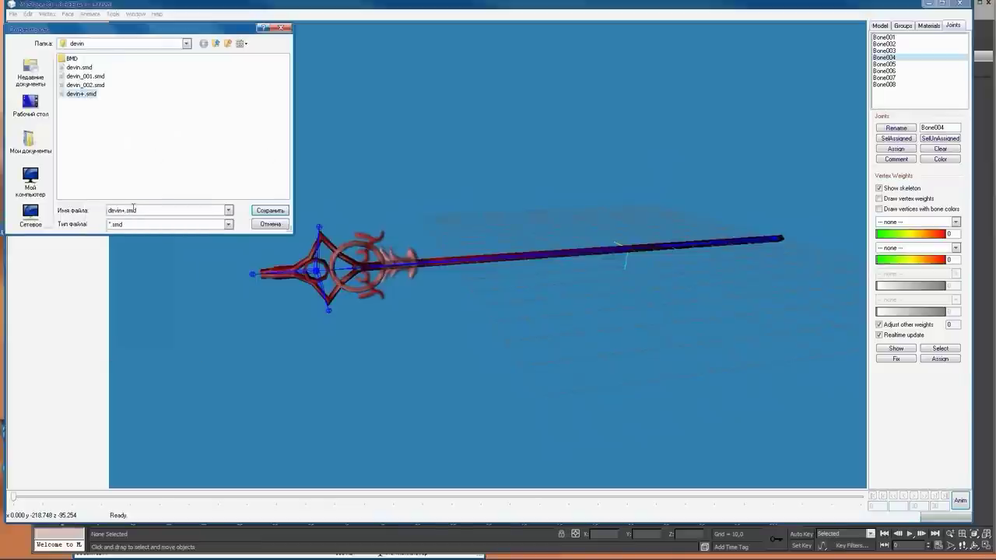
left_click(133, 209)
key("Return")
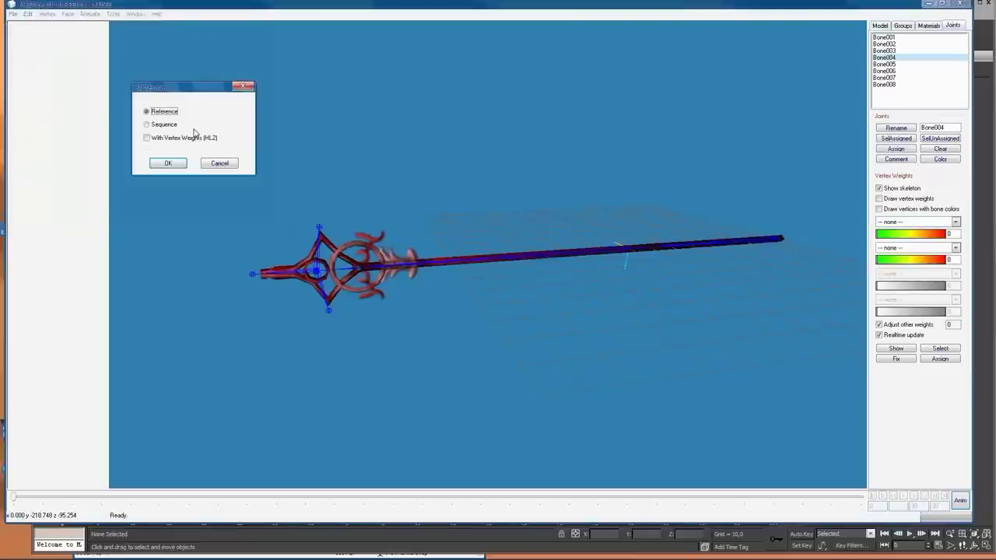
key("Return")
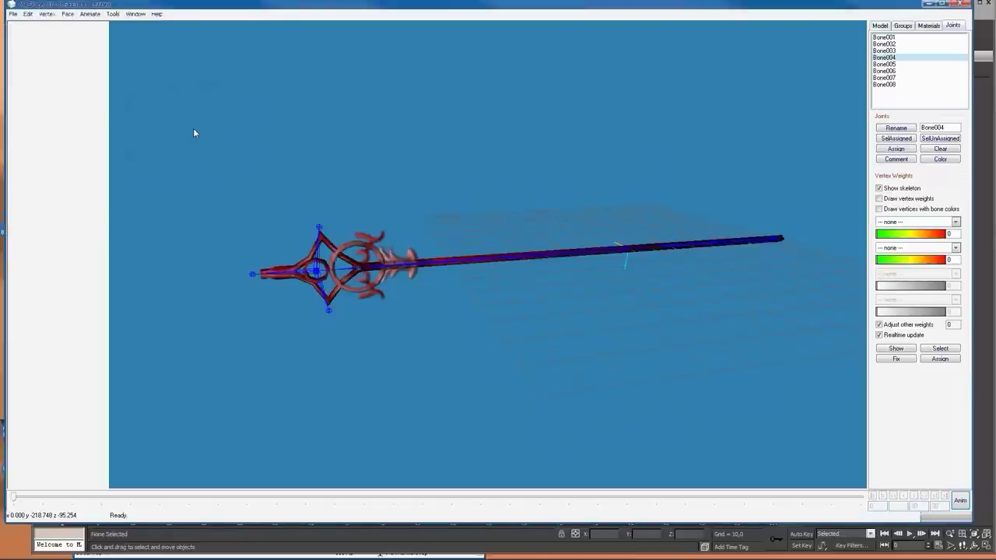
Step: Switch to the devin folder in Windows Explorer and copy devin++.smd into its BMD subfolder
left_click(318, 557)
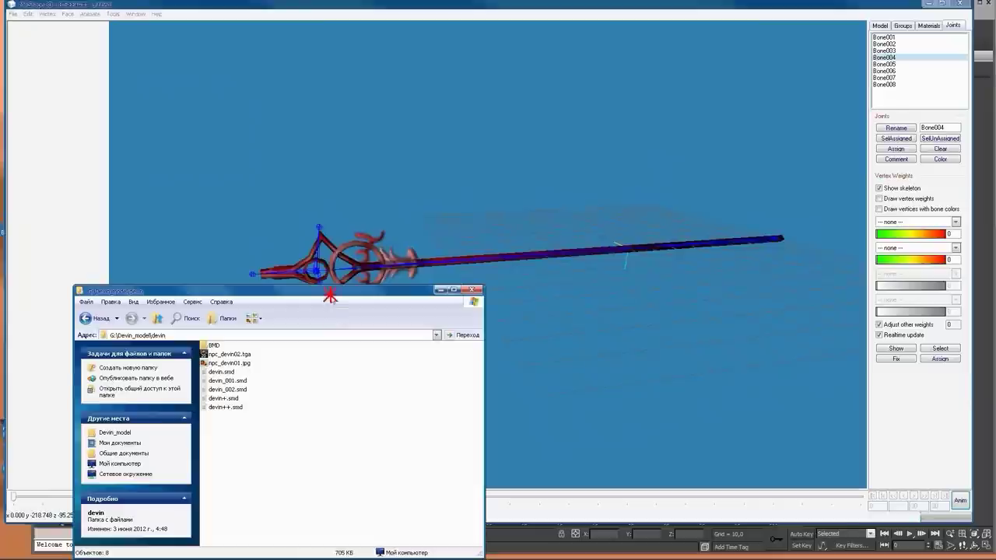
left_click_drag(330, 296, 449, 297)
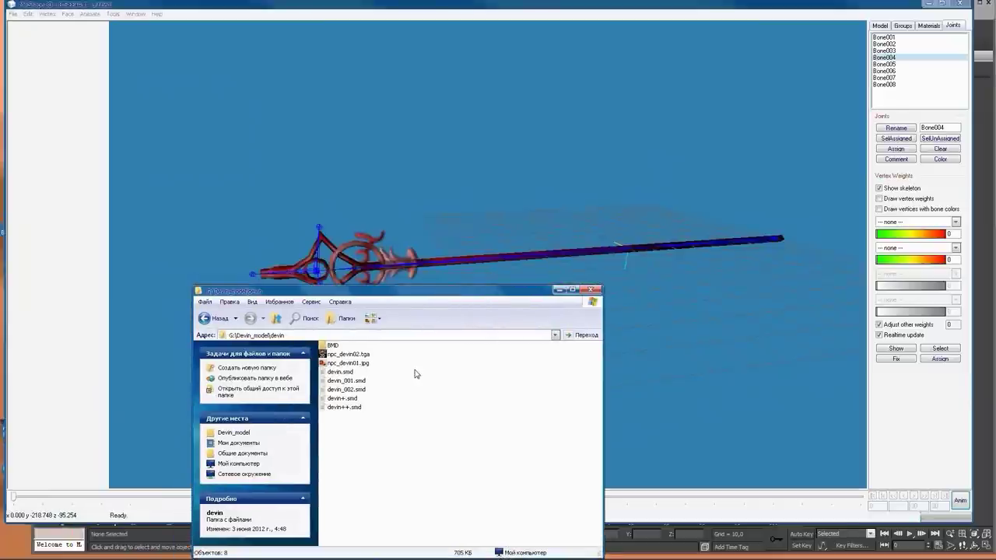
left_click(360, 408)
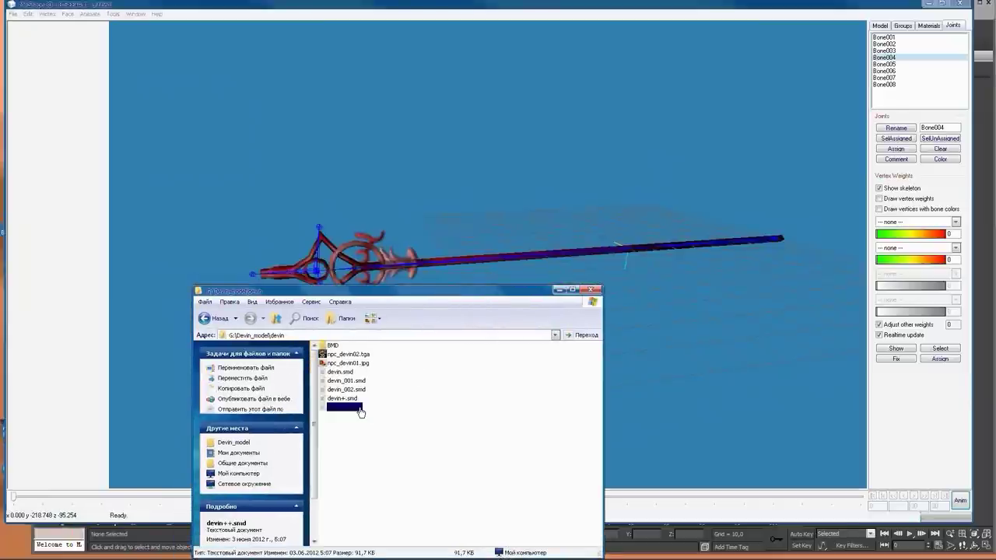
right_click_drag(361, 413, 351, 346)
left_click(400, 373)
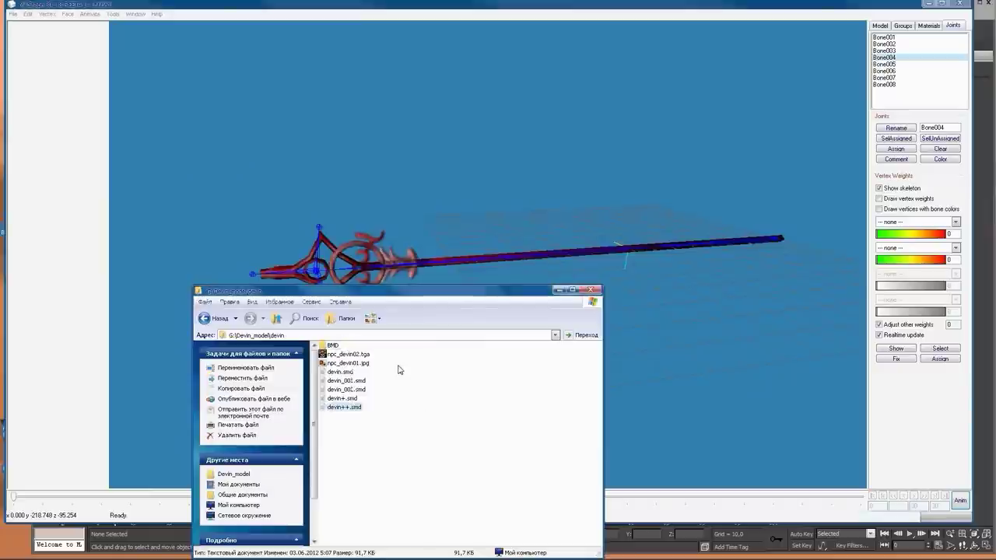
Step: Copy the textures npc_devin02.tga and npc_devin01.jpg into the BMD subfolder
left_click_drag(364, 364, 354, 343)
right_click_drag(354, 344, 353, 346)
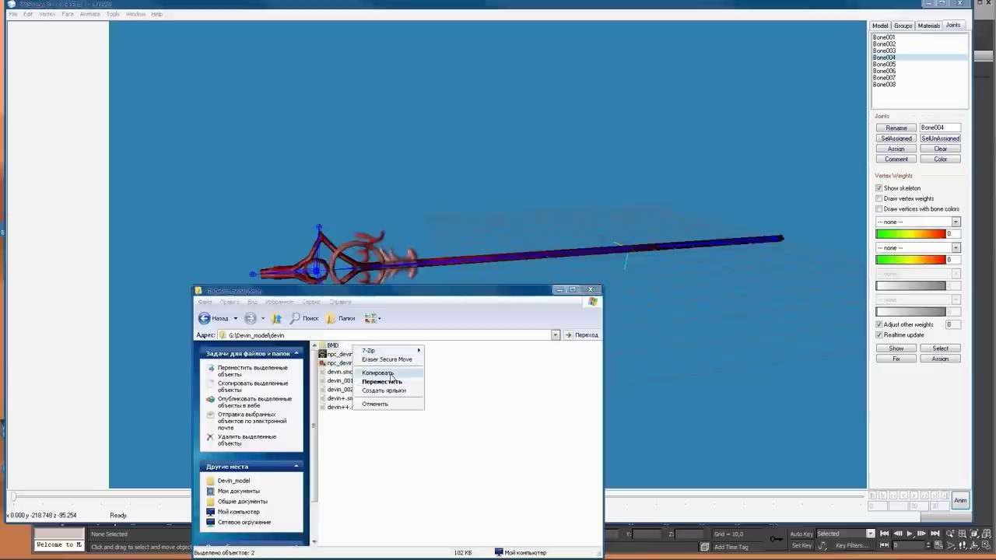
left_click(391, 374)
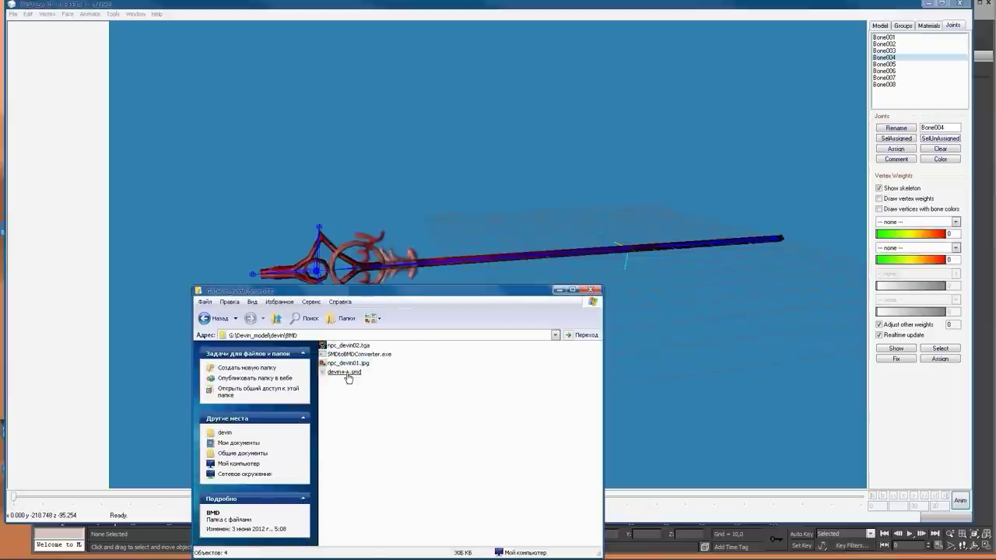
Step: Convert devin++.smd and its textures in the BMD folder with SMDtoBMDConverter.exe and open the Enc output folder
mouse_move(347, 374)
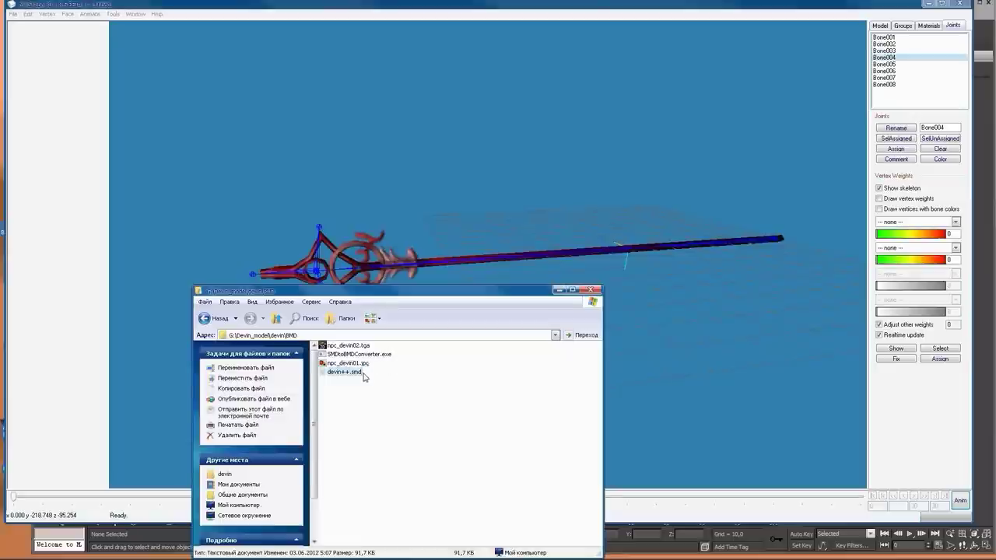
mouse_move(386, 356)
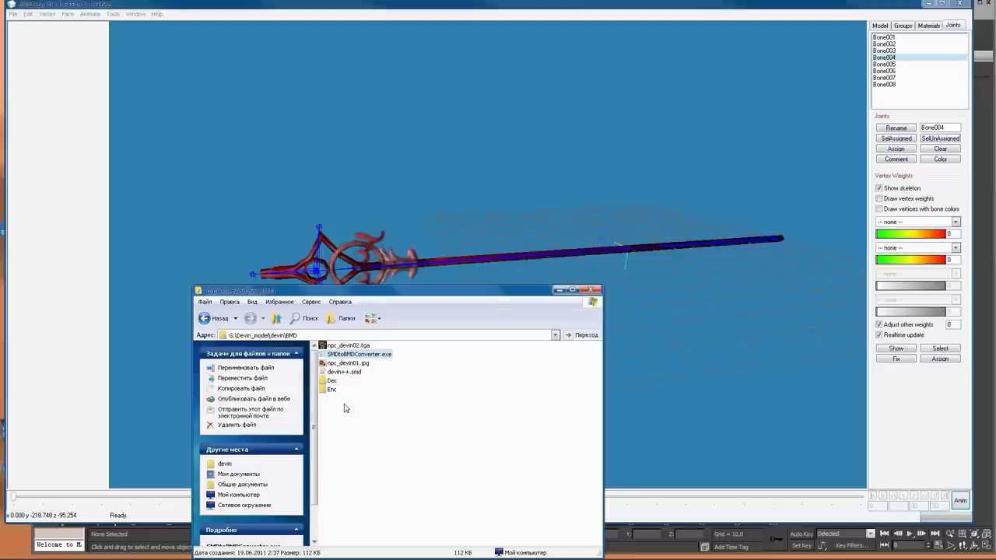
double_click(333, 389)
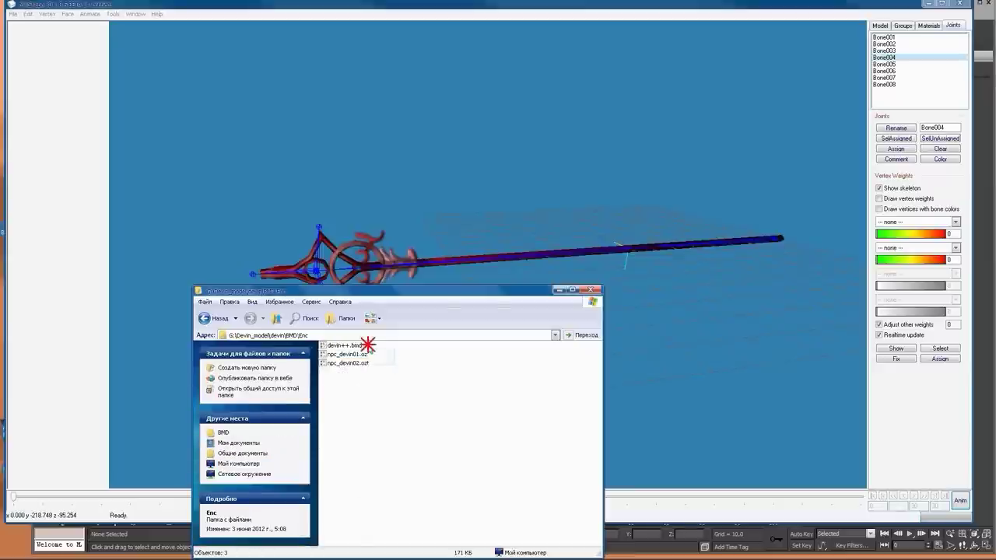
left_click_drag(368, 345, 335, 338)
left_click(394, 380)
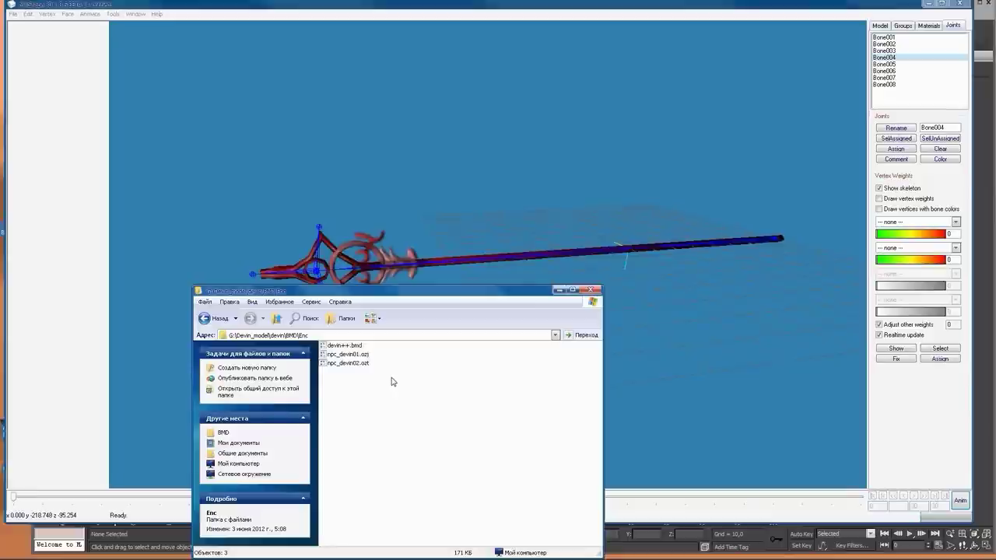
Step: Rename the converted devin++.bmd model in the Enc folder to Staff12.bmd
left_click(360, 347)
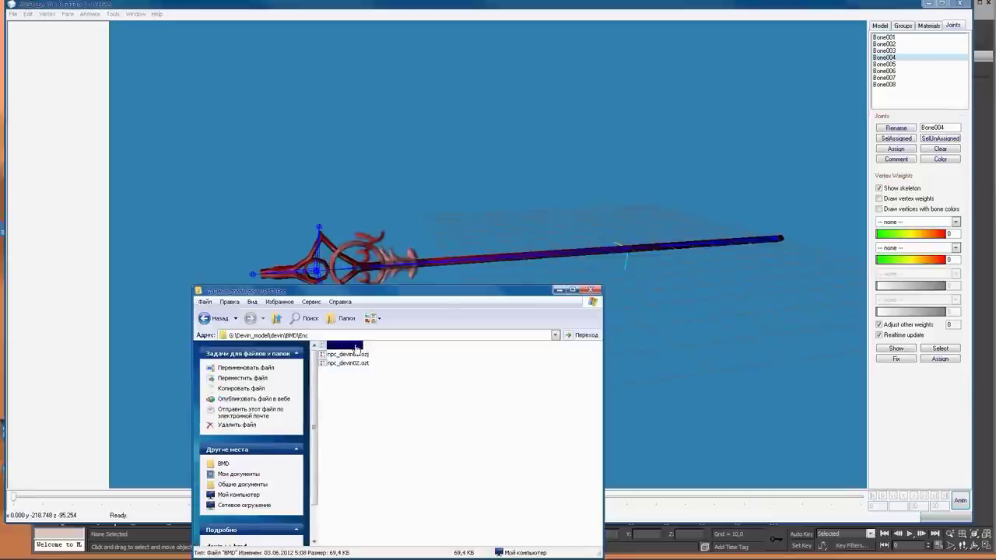
right_click(356, 345)
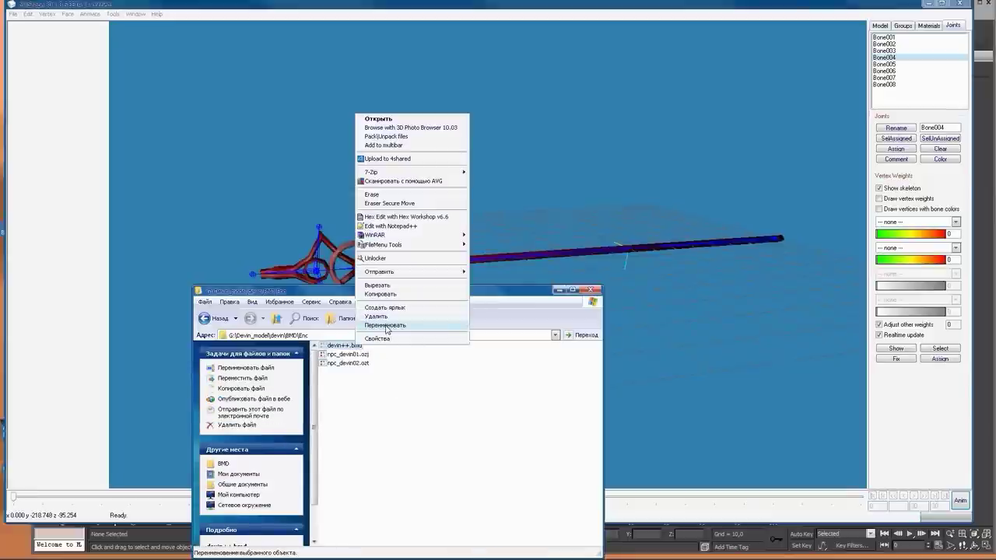
left_click(385, 326)
key("End")
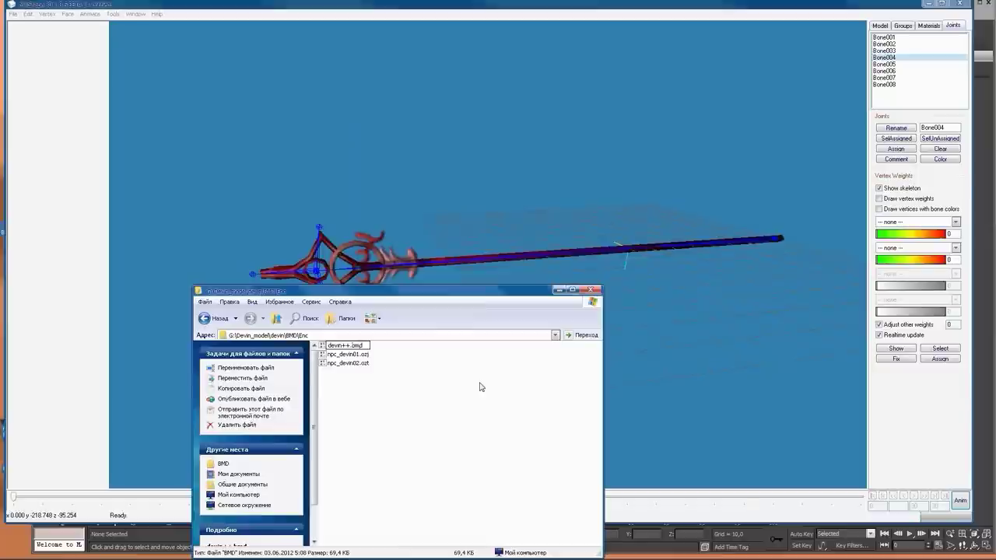
key("BackSpace")
key("BackSpace")
key("BackSpace")
key("BackSpace")
key("BackSpace")
key("BackSpace")
key("BackSpace")
type("Staff12")
key("Return")
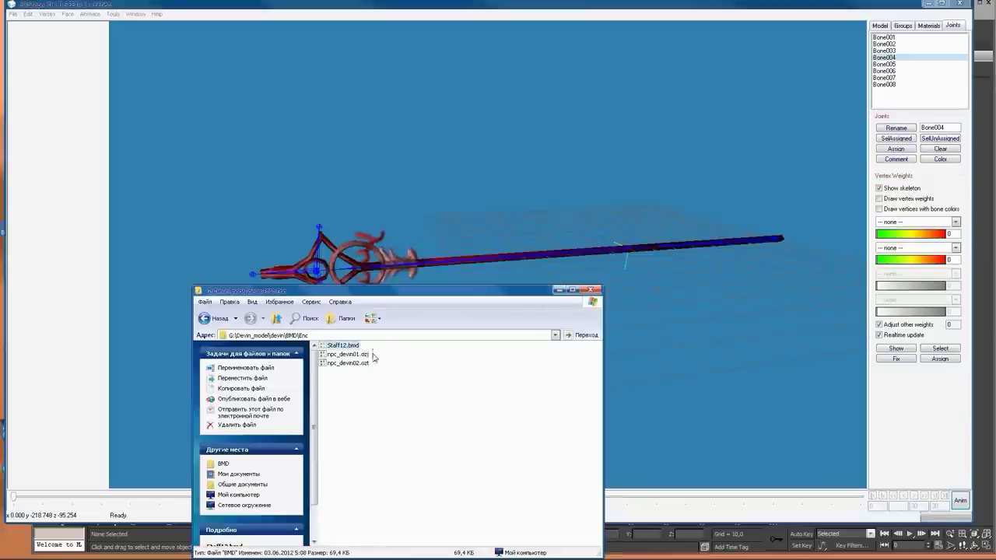
Step: Select Staff12.bmd, npc_devin01.ozj and npc_devin02.ozt in the Enc folder
left_click_drag(372, 372, 347, 354)
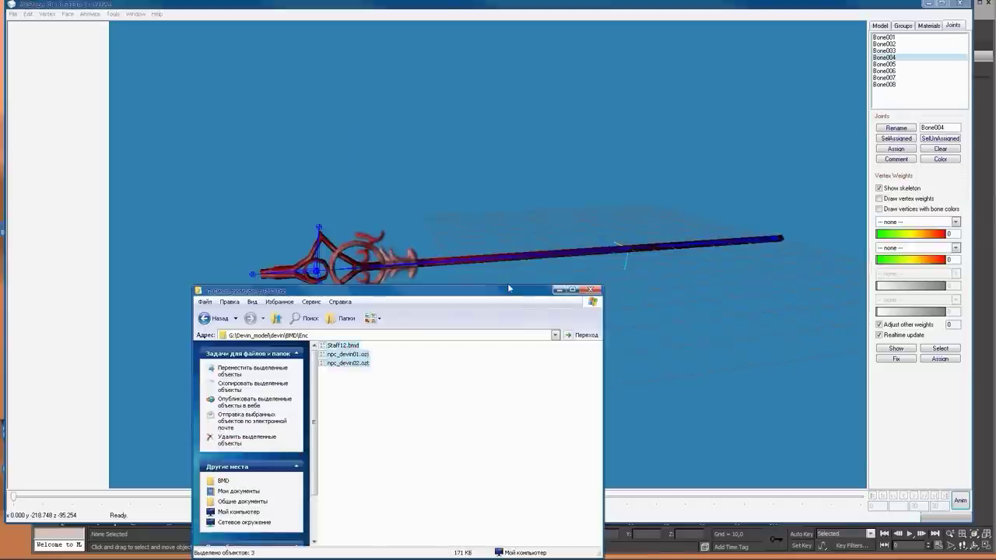
left_click_drag(480, 291, 525, 293)
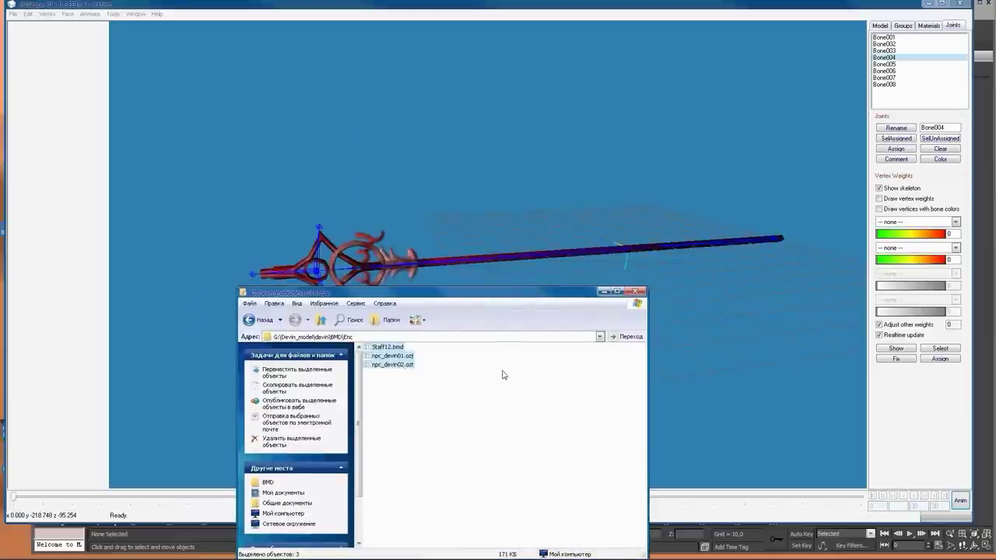